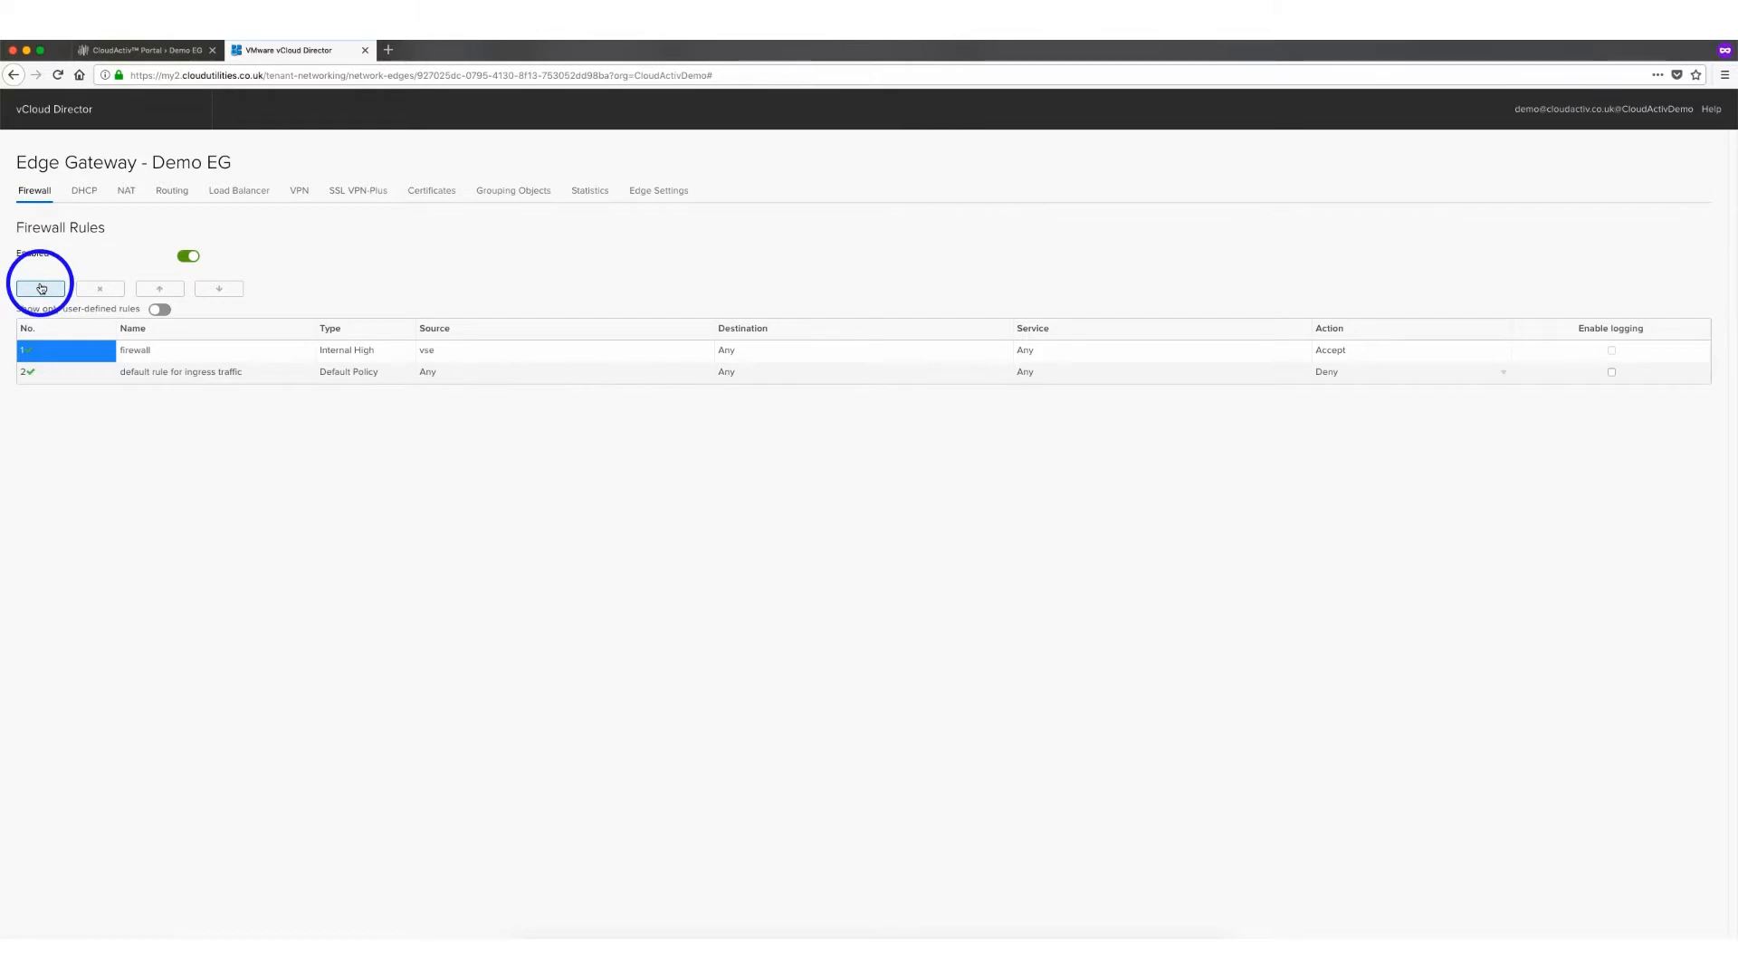
Add a new user firewall rule and name it "Allow outbound traffic"
{"action": "left_click", "coordinate": [40, 288]}
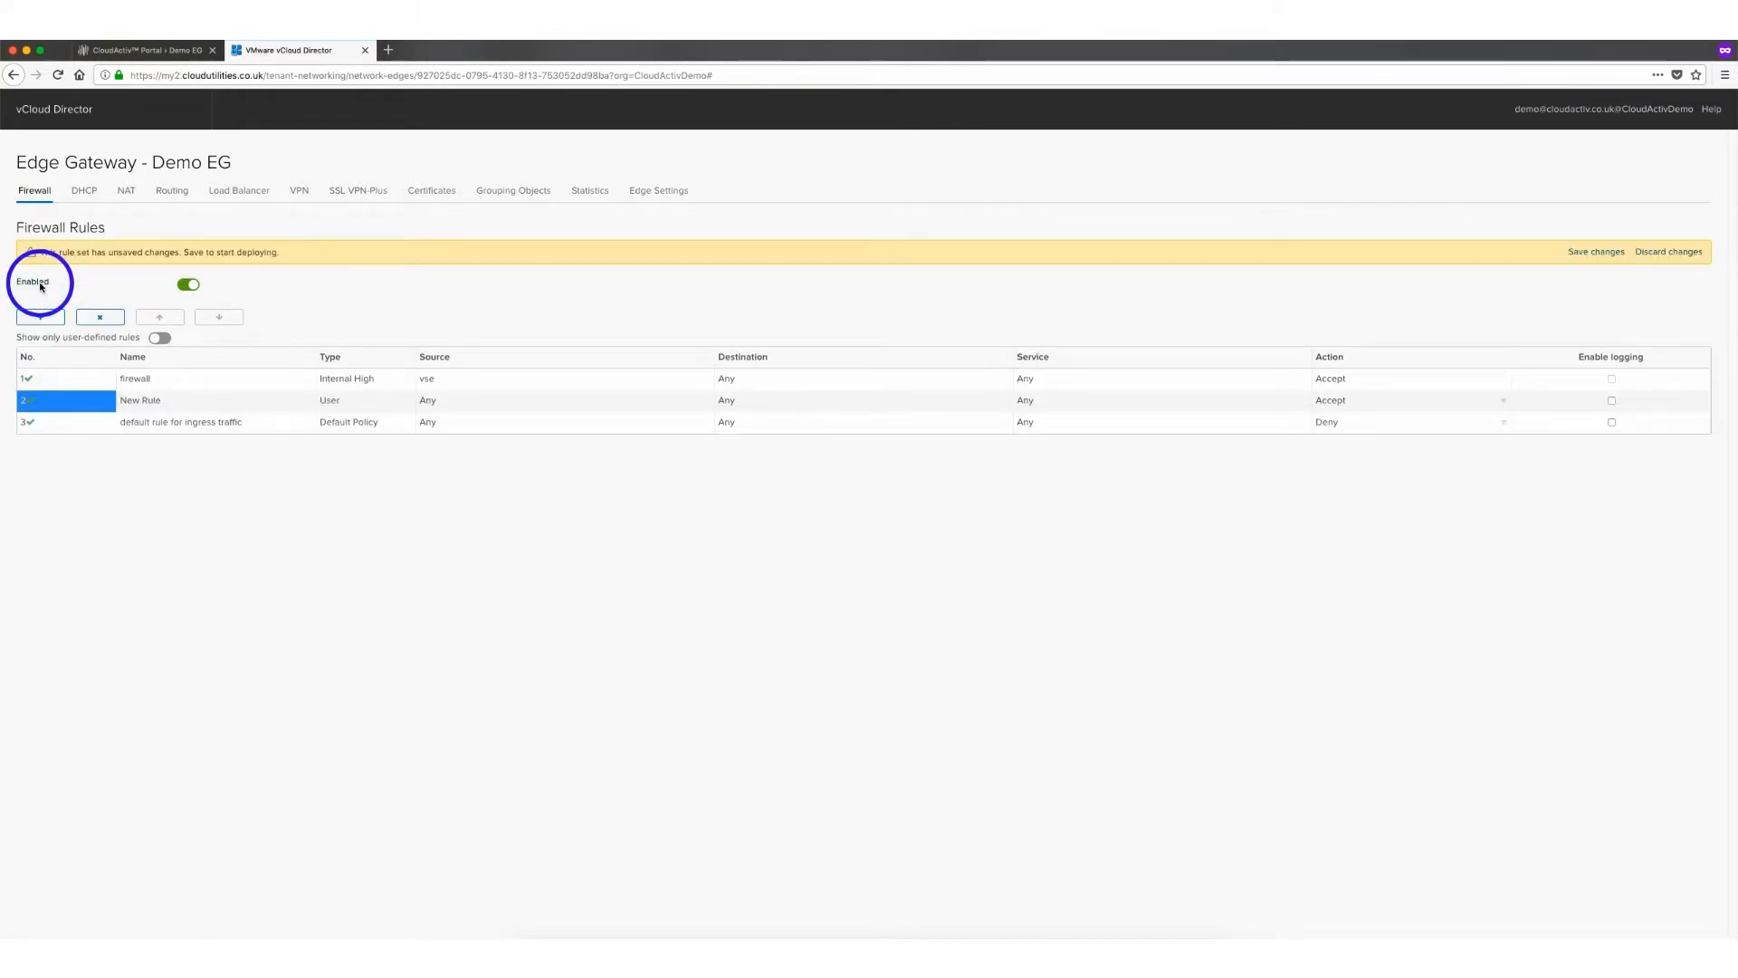
{"action": "double_click", "coordinate": [172, 396]}
{"action": "type", "text": "Allow outbound traffic"}
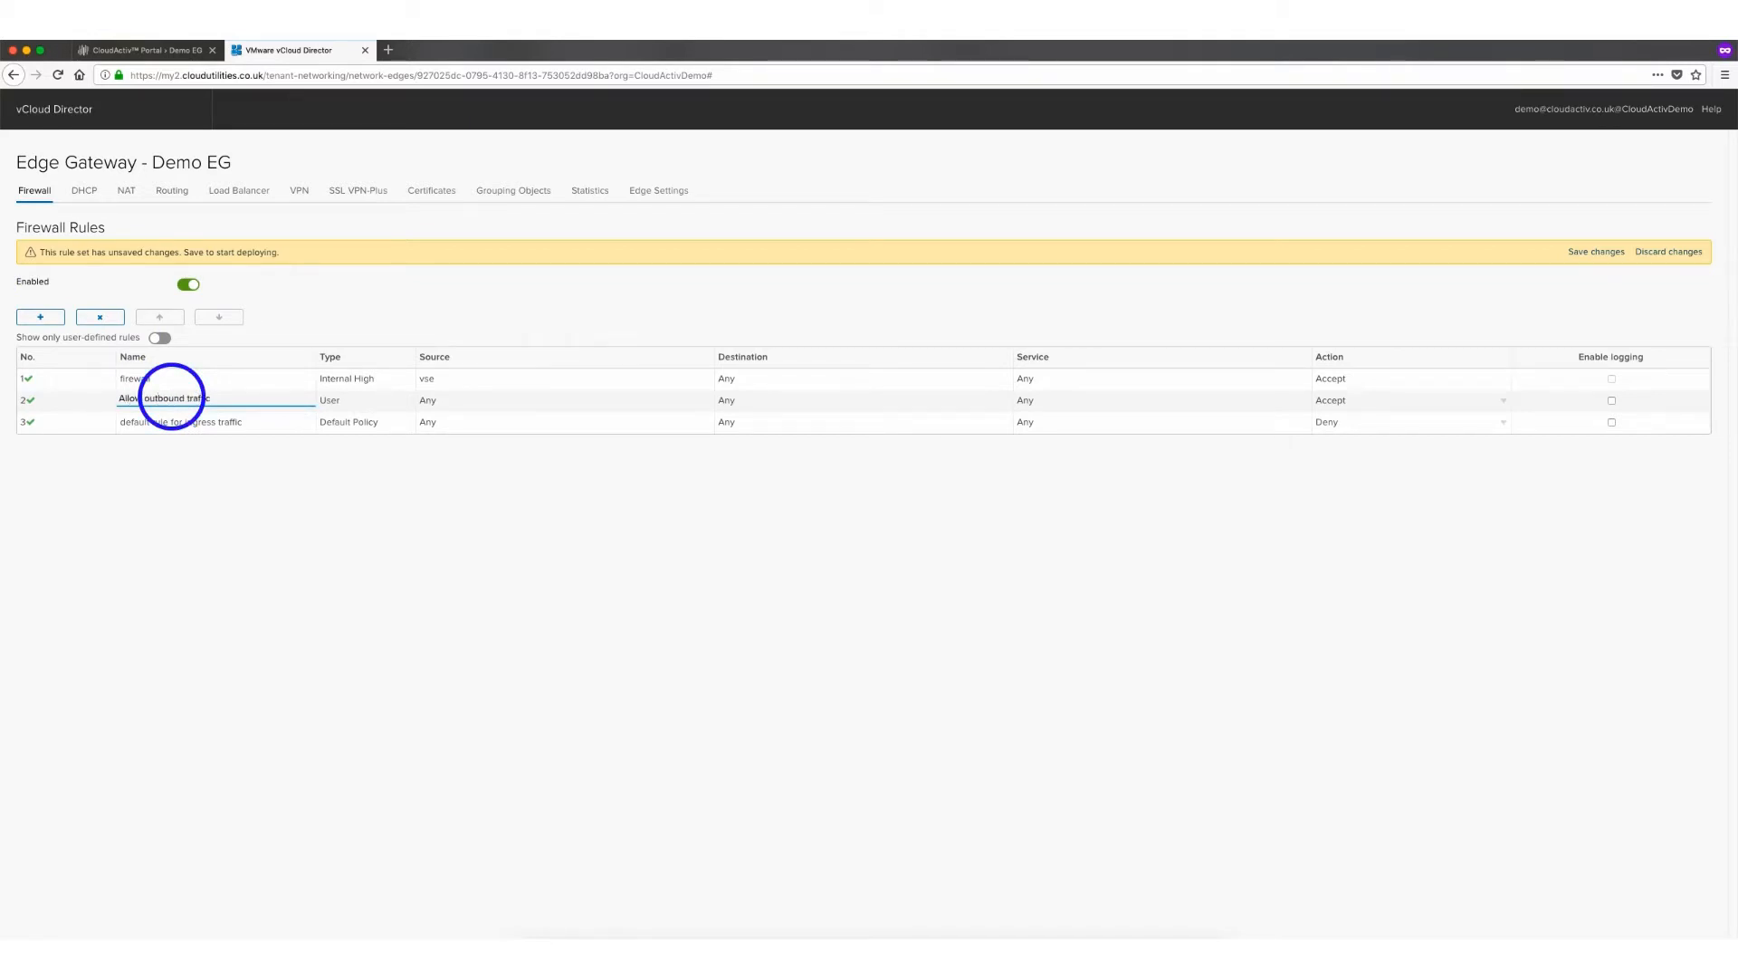
Set the new rule's source to the Demo Network gateway interface
{"action": "mouse_move", "coordinate": [530, 405]}
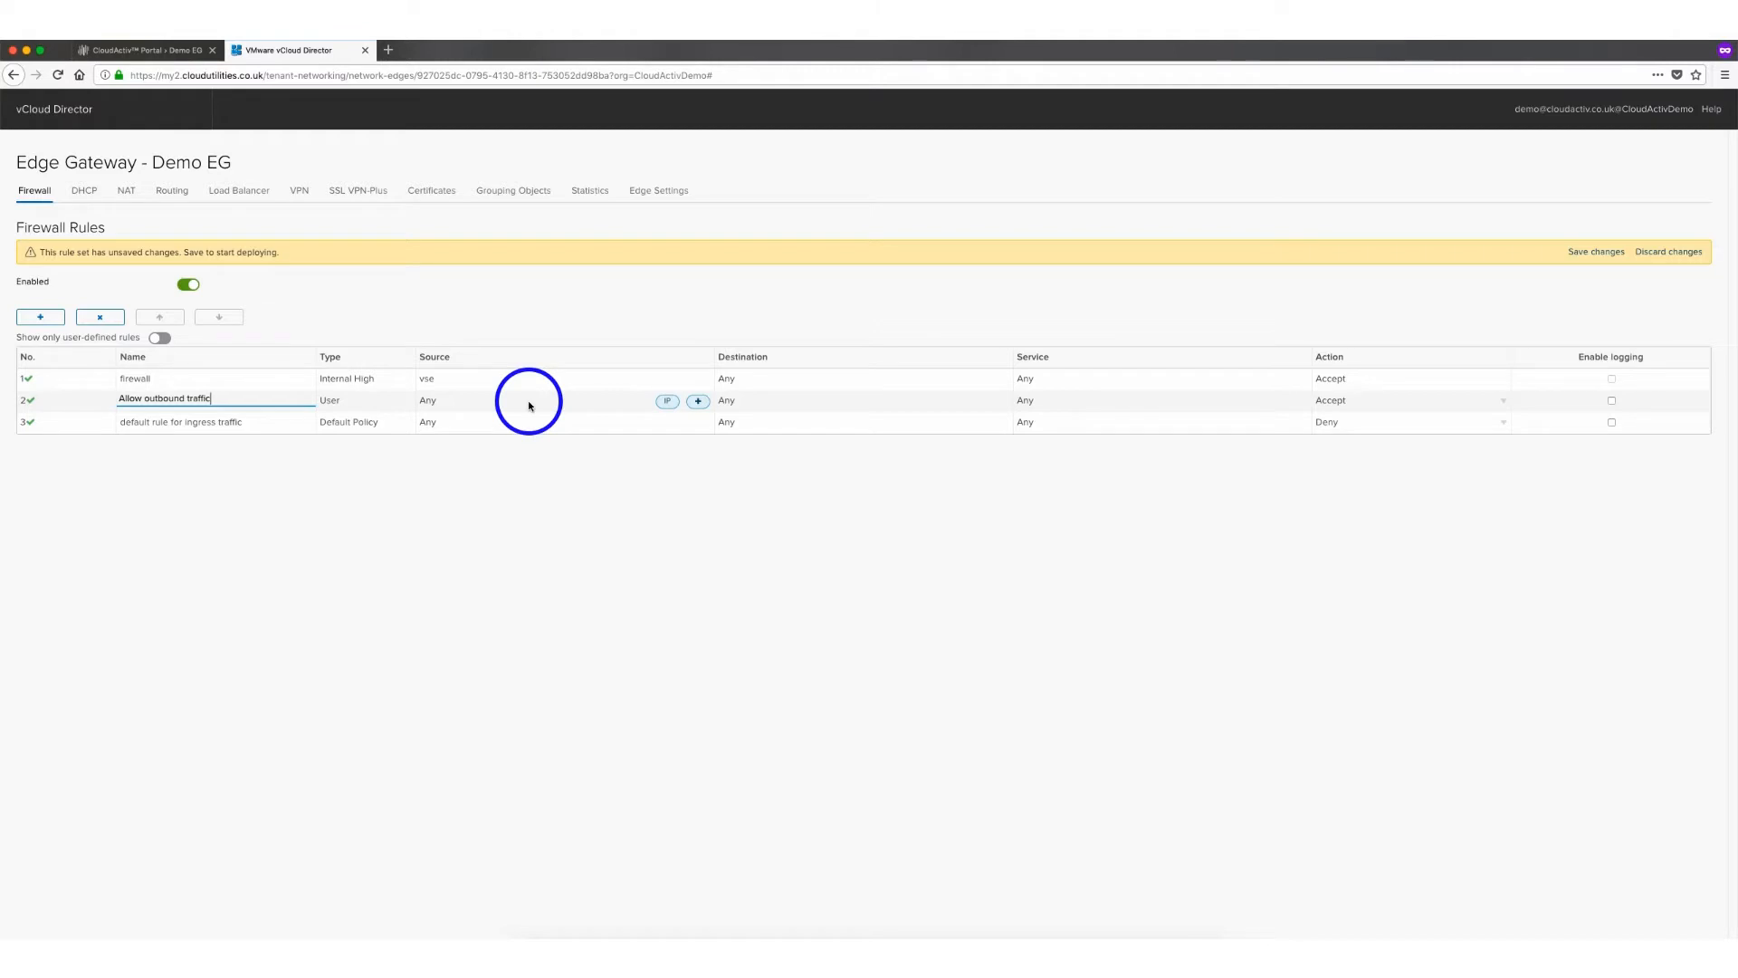
{"action": "left_click", "coordinate": [698, 404]}
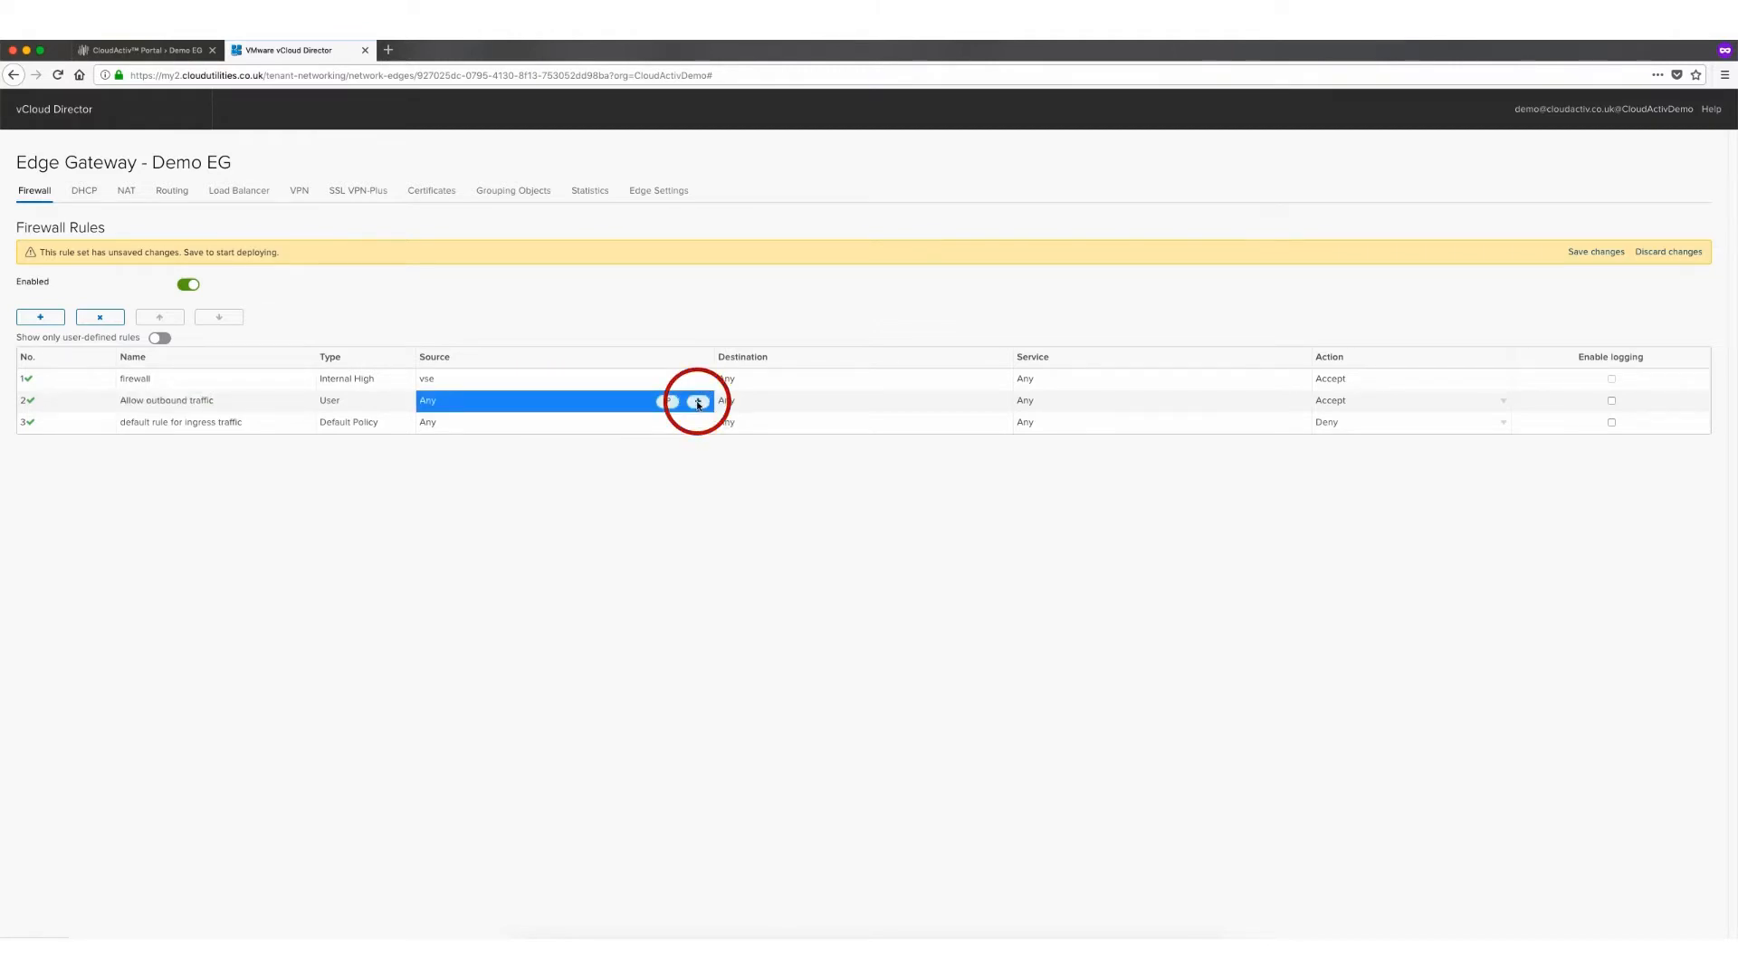
{"action": "left_click", "coordinate": [698, 404]}
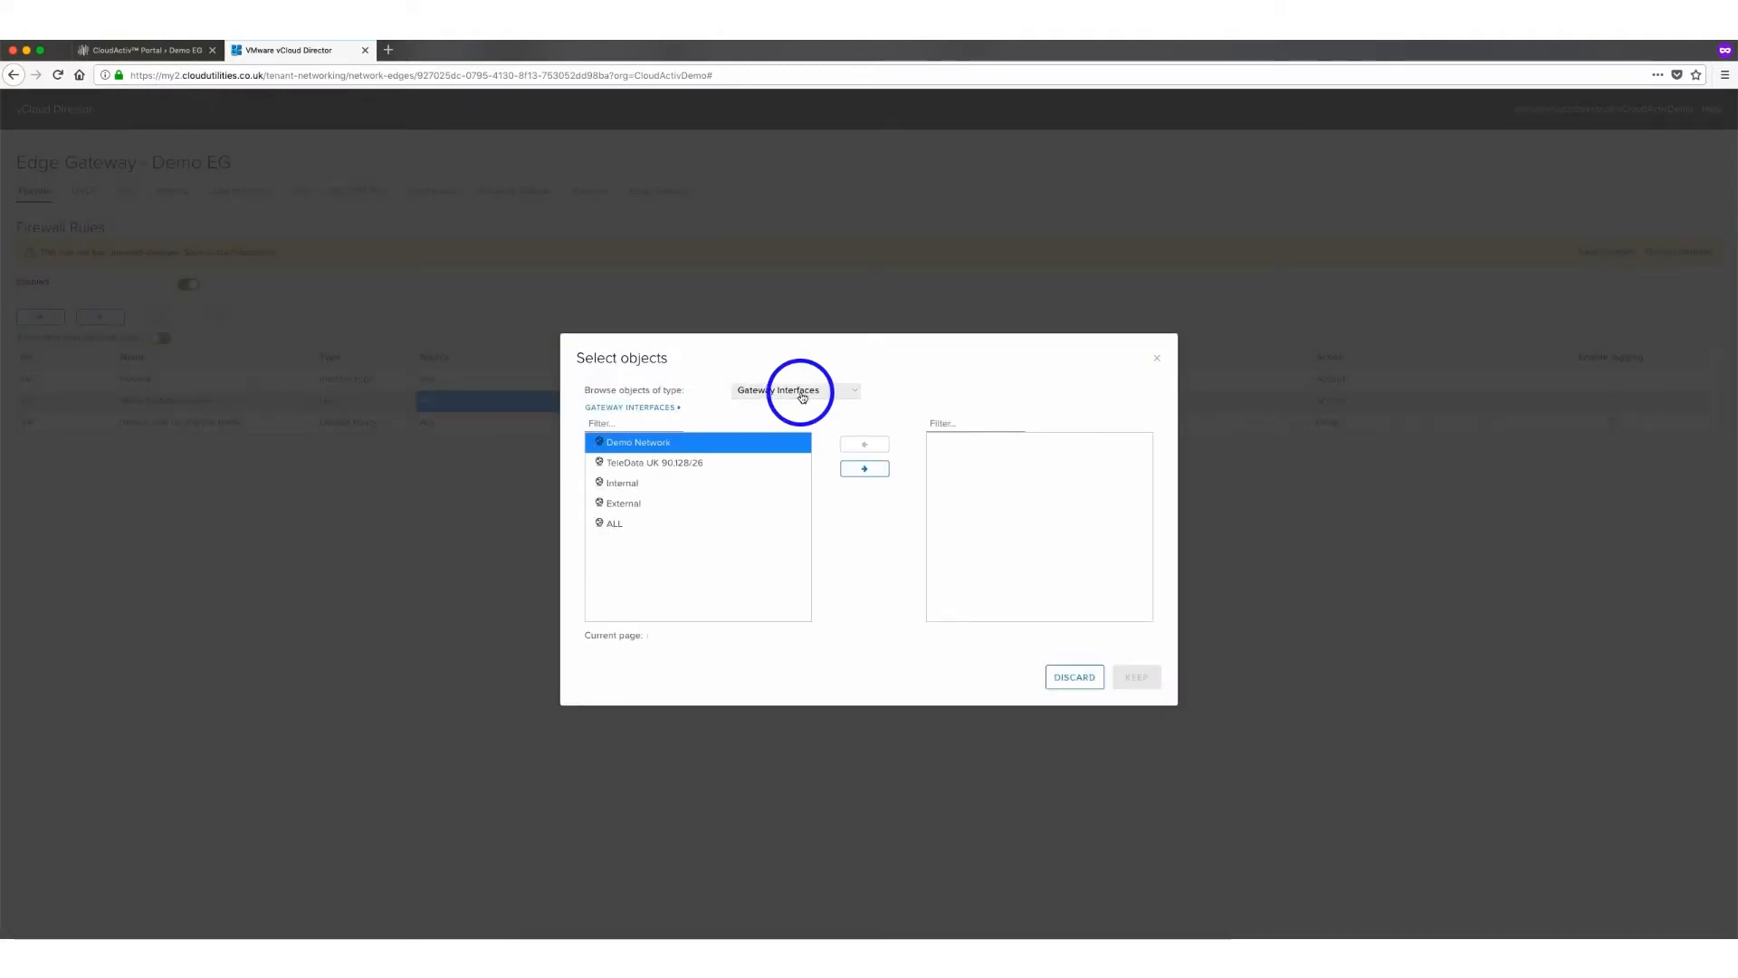
{"action": "left_click", "coordinate": [802, 397]}
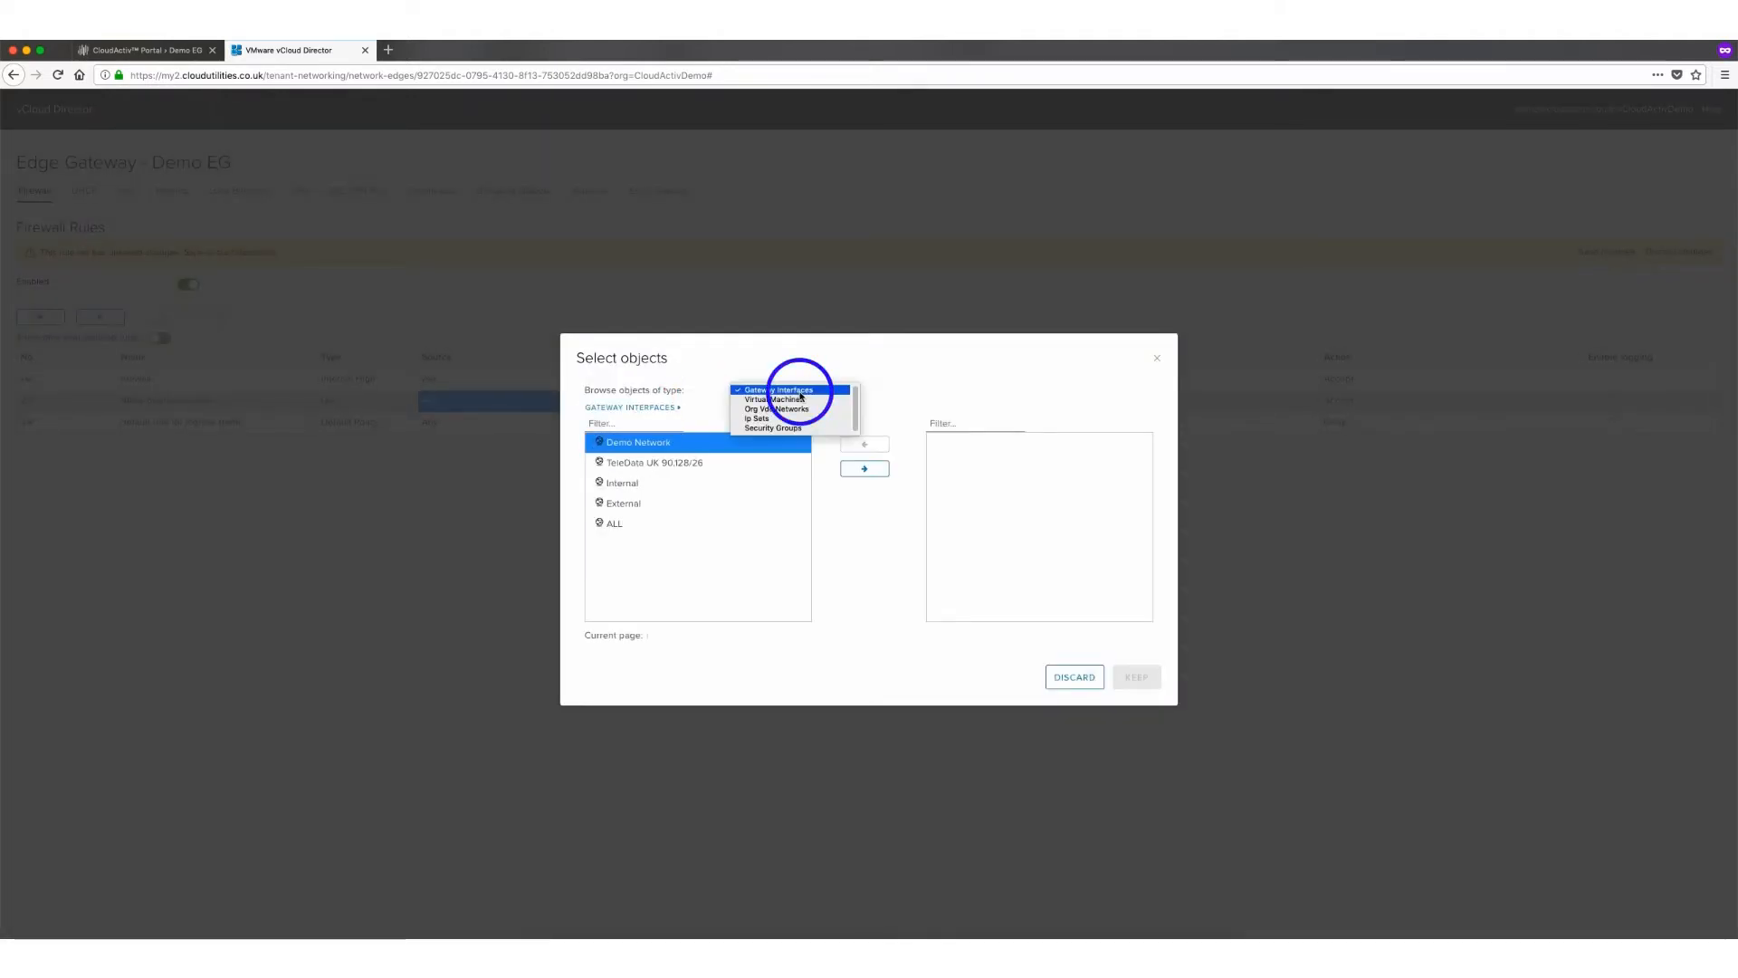
{"action": "left_click", "coordinate": [786, 399]}
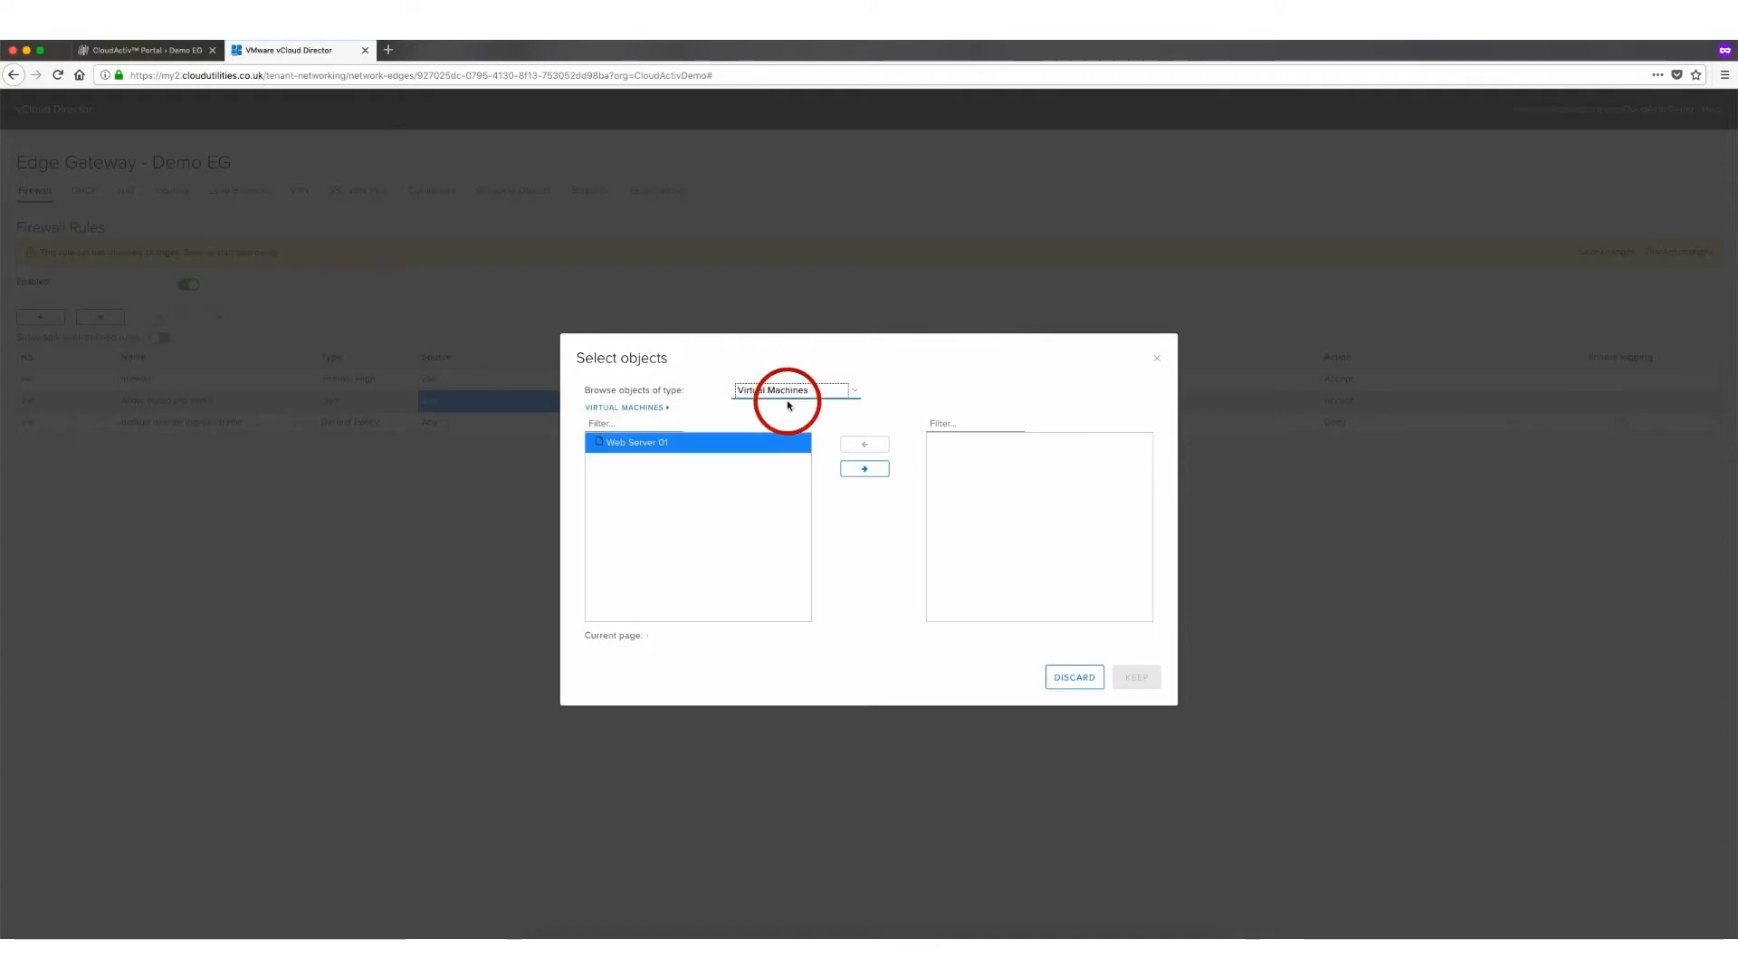
{"action": "left_click", "coordinate": [801, 392]}
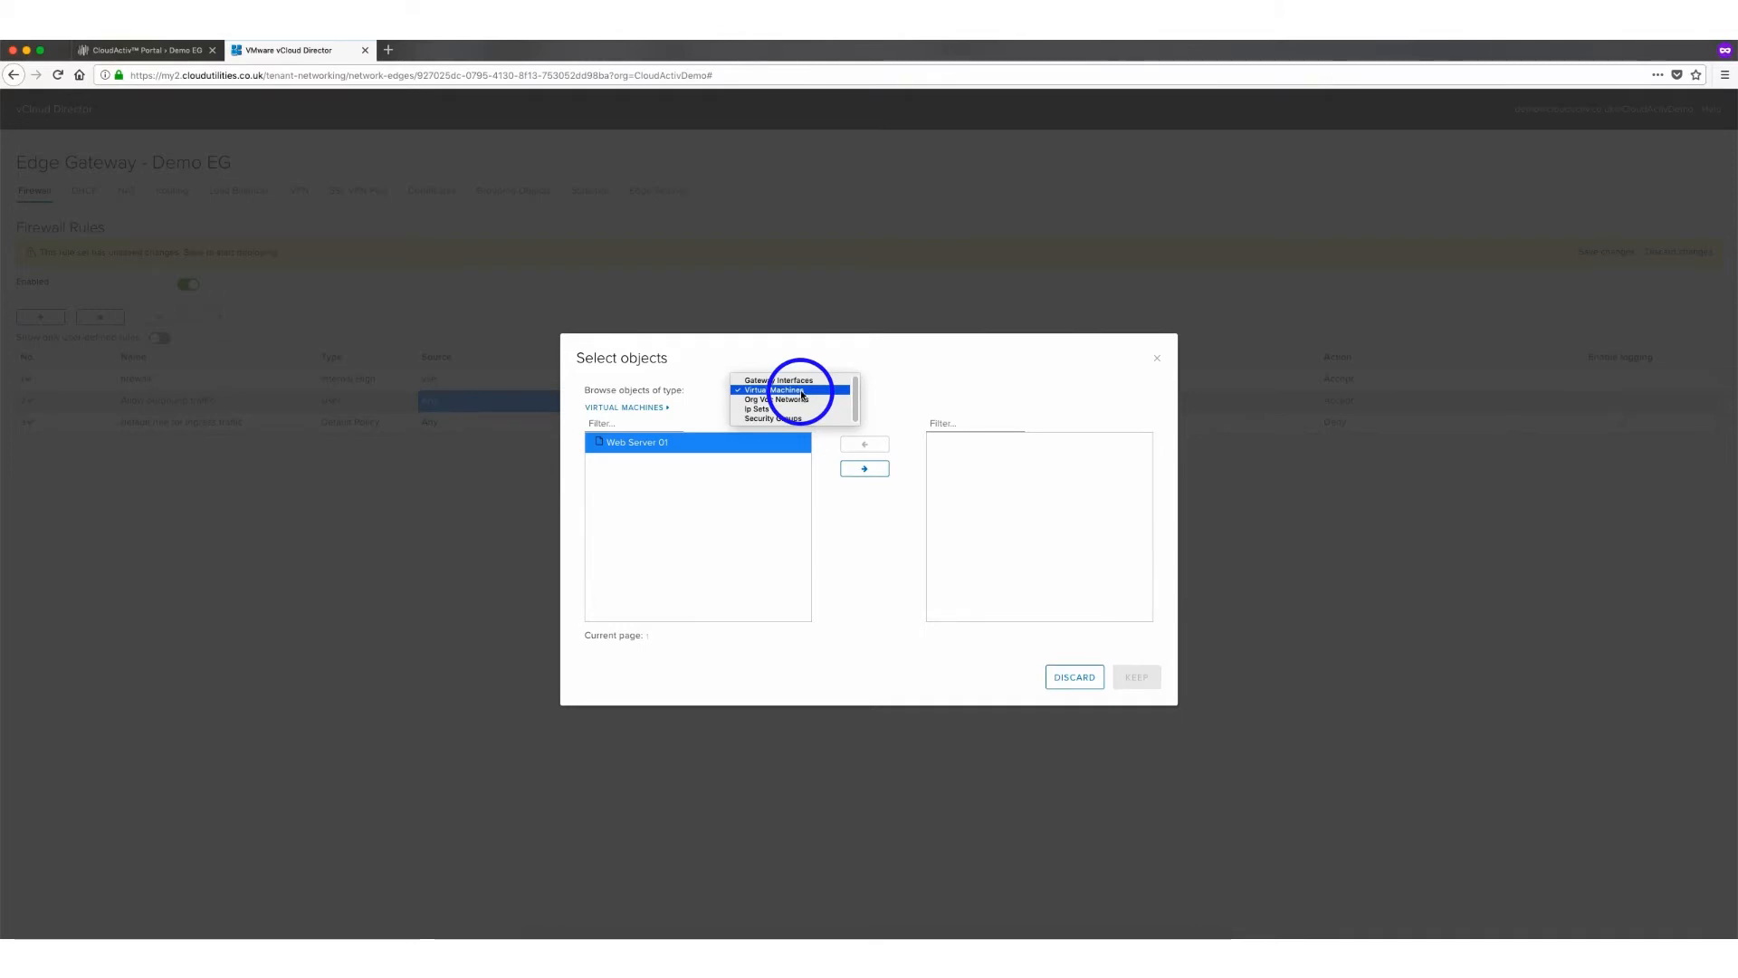
{"action": "left_click", "coordinate": [794, 380]}
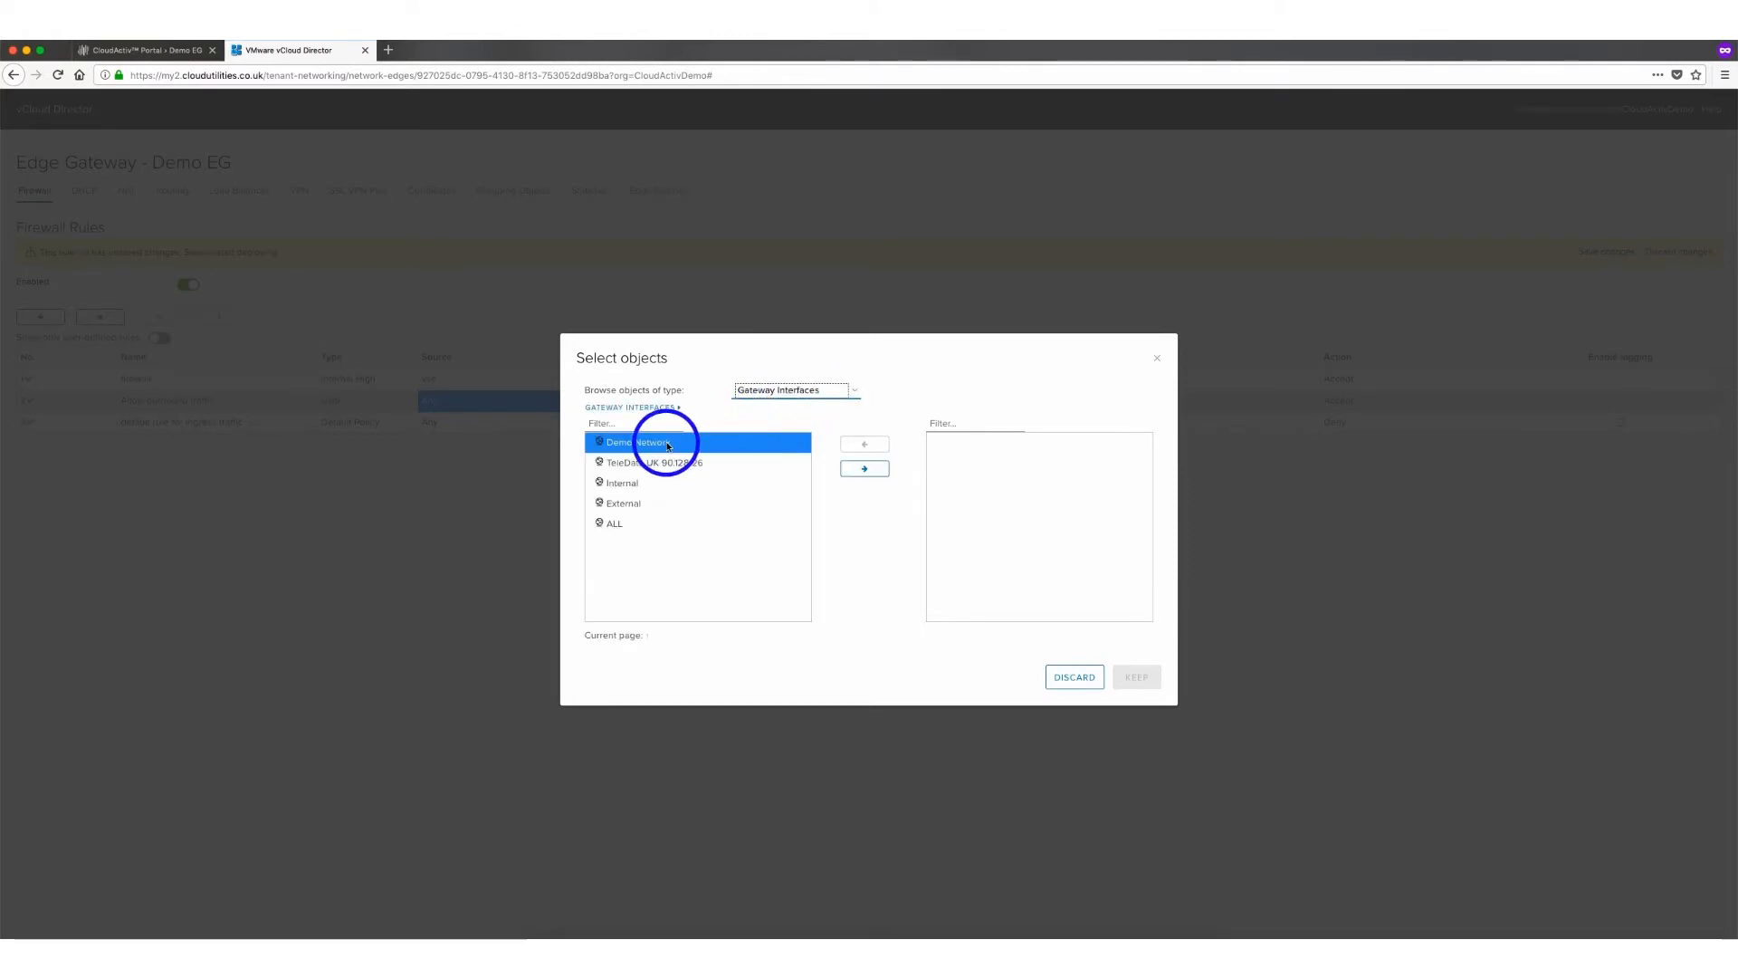
{"action": "left_click", "coordinate": [849, 469]}
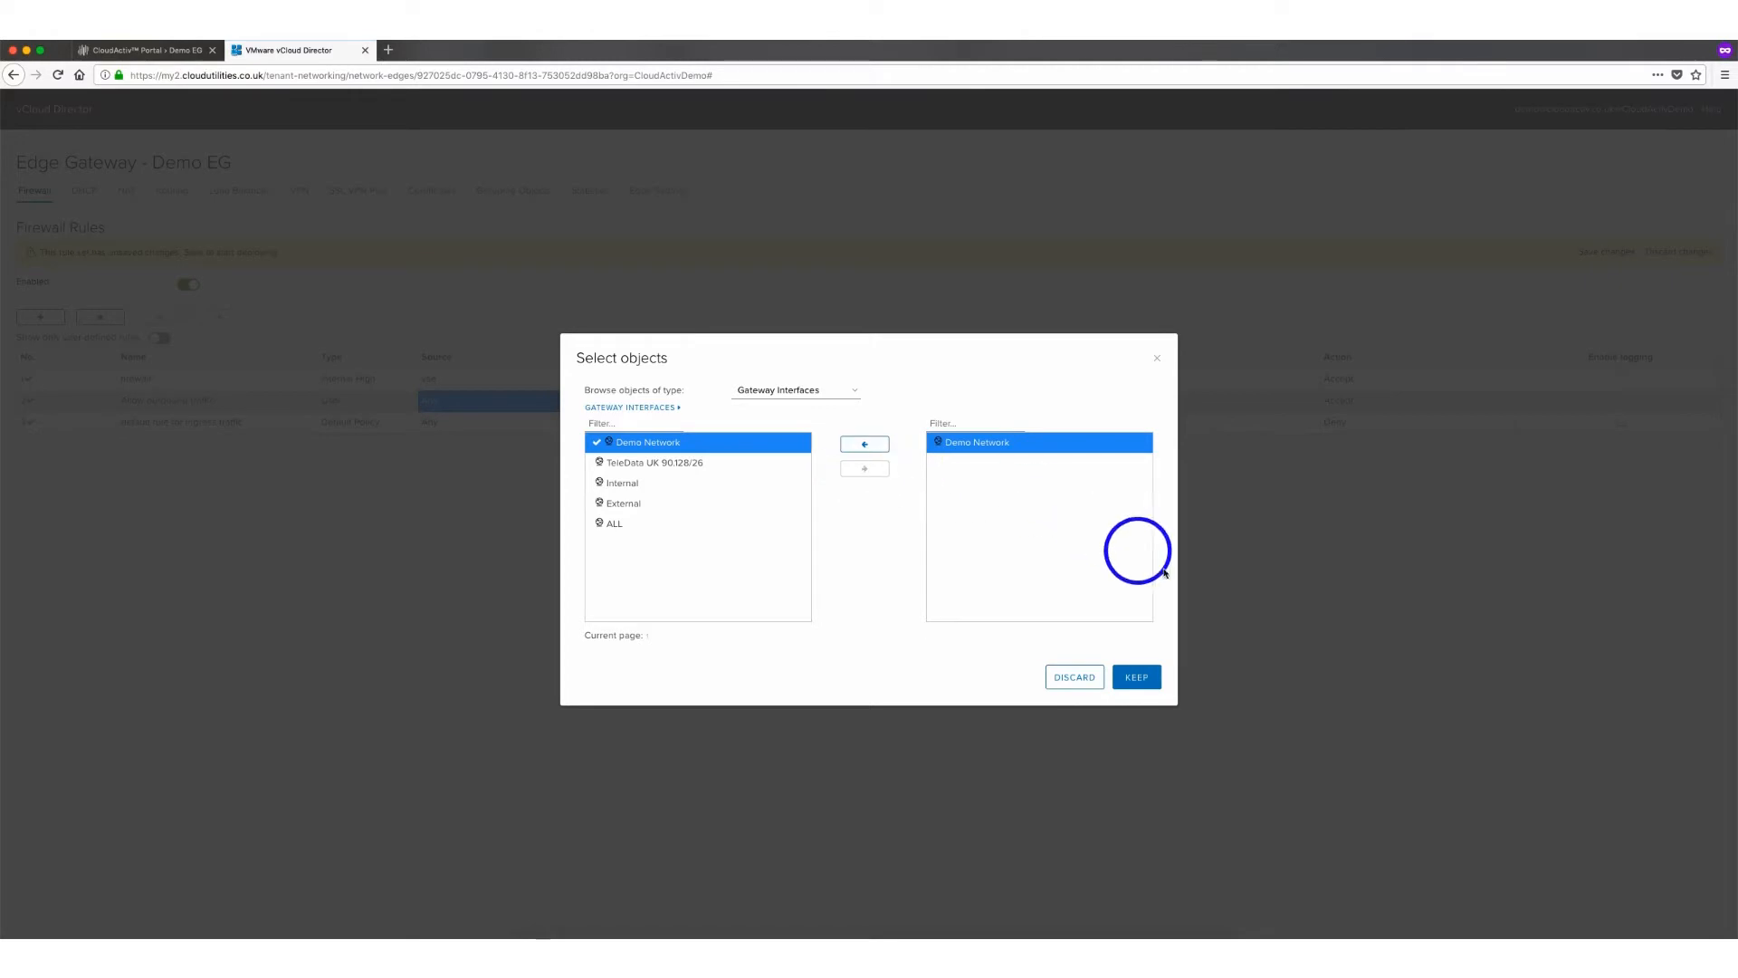
{"action": "left_click", "coordinate": [1142, 679]}
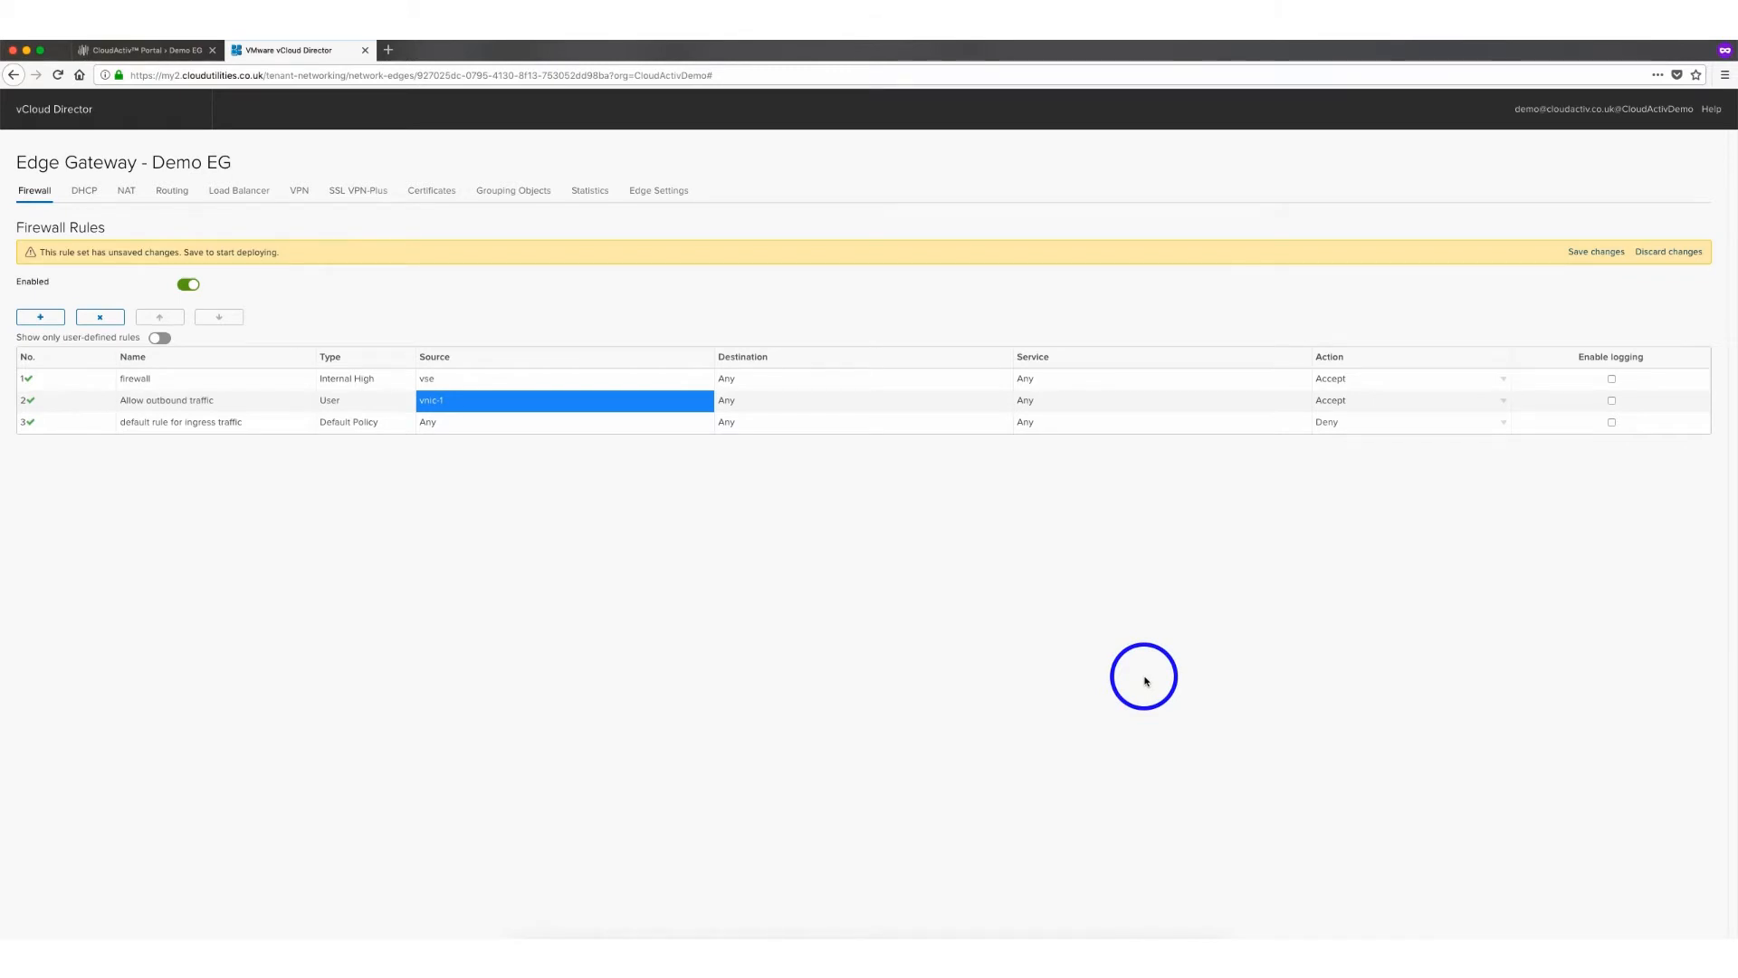
Set the rule's destination to the External gateway interface and save the firewall changes
{"action": "mouse_move", "coordinate": [996, 410]}
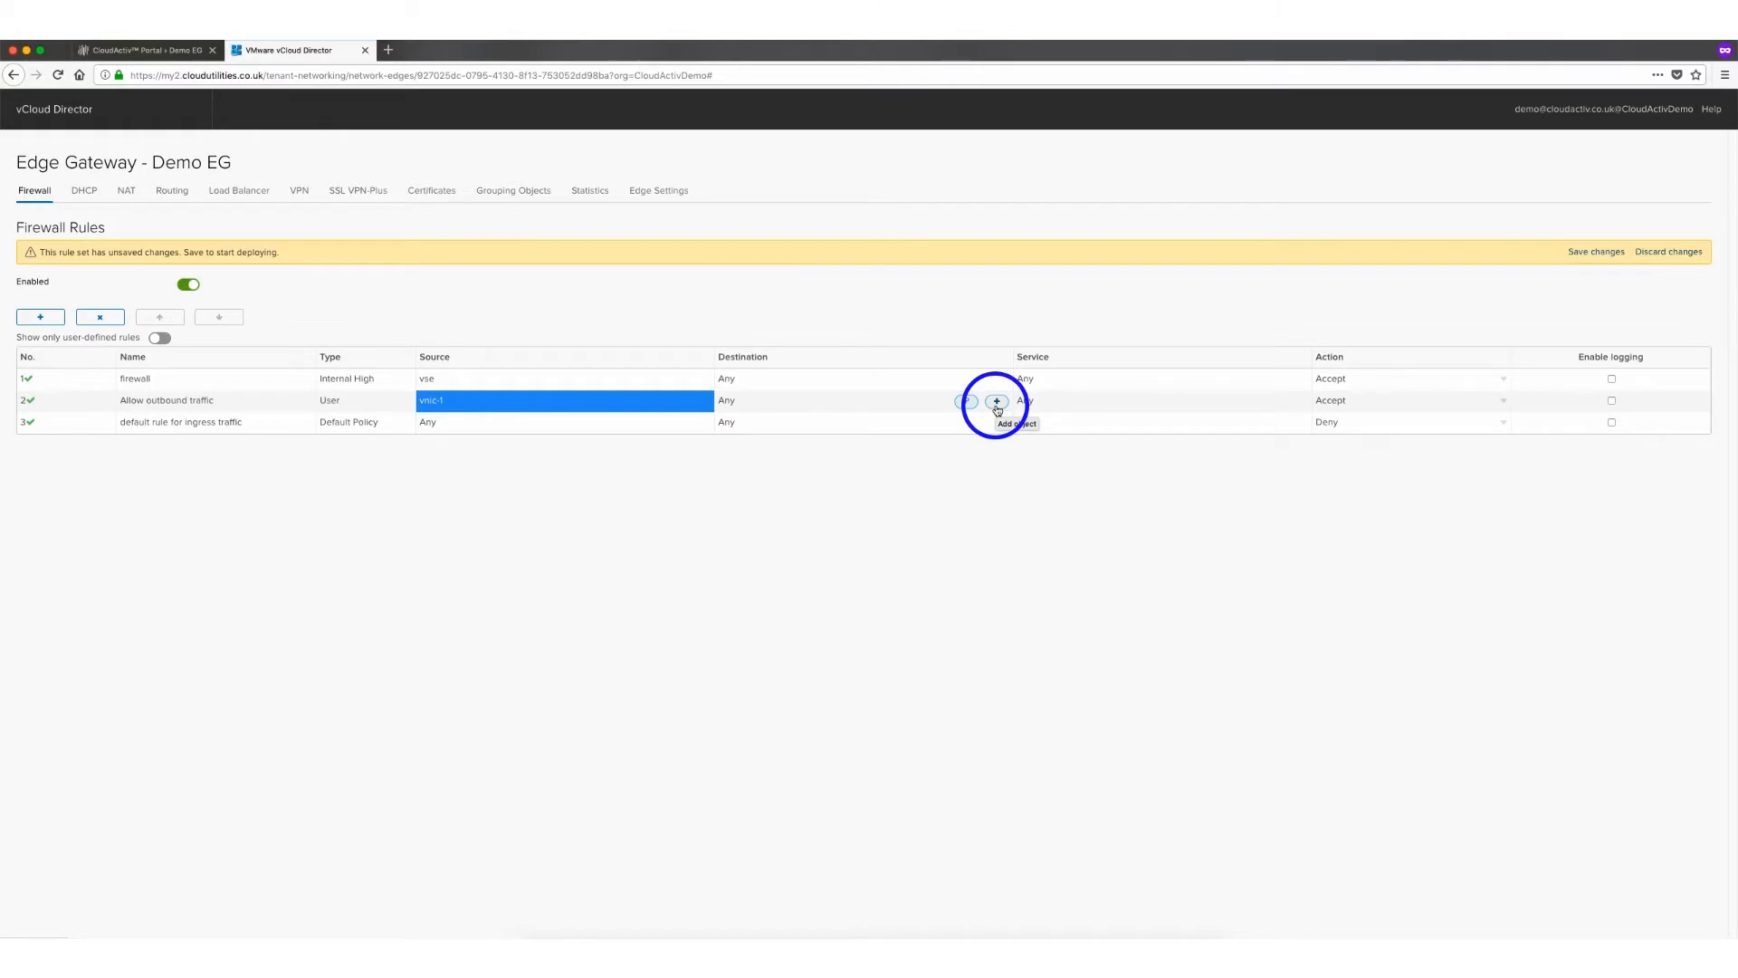
{"action": "left_click", "coordinate": [997, 402]}
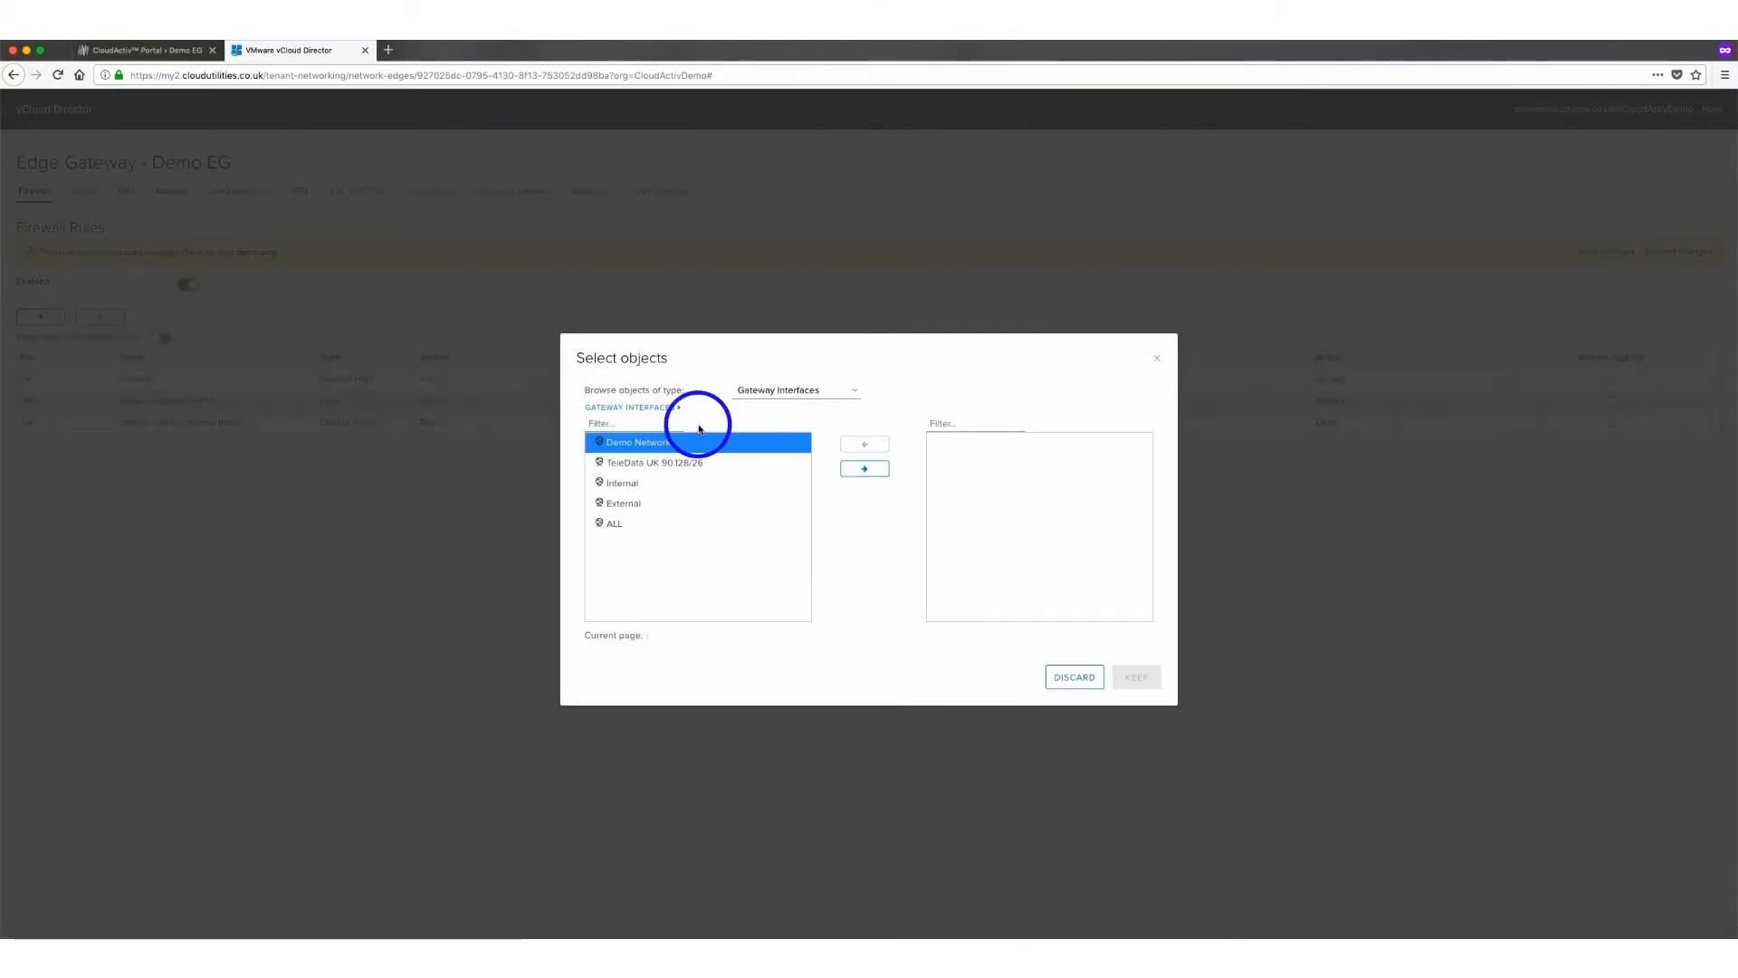
{"action": "left_click", "coordinate": [622, 503]}
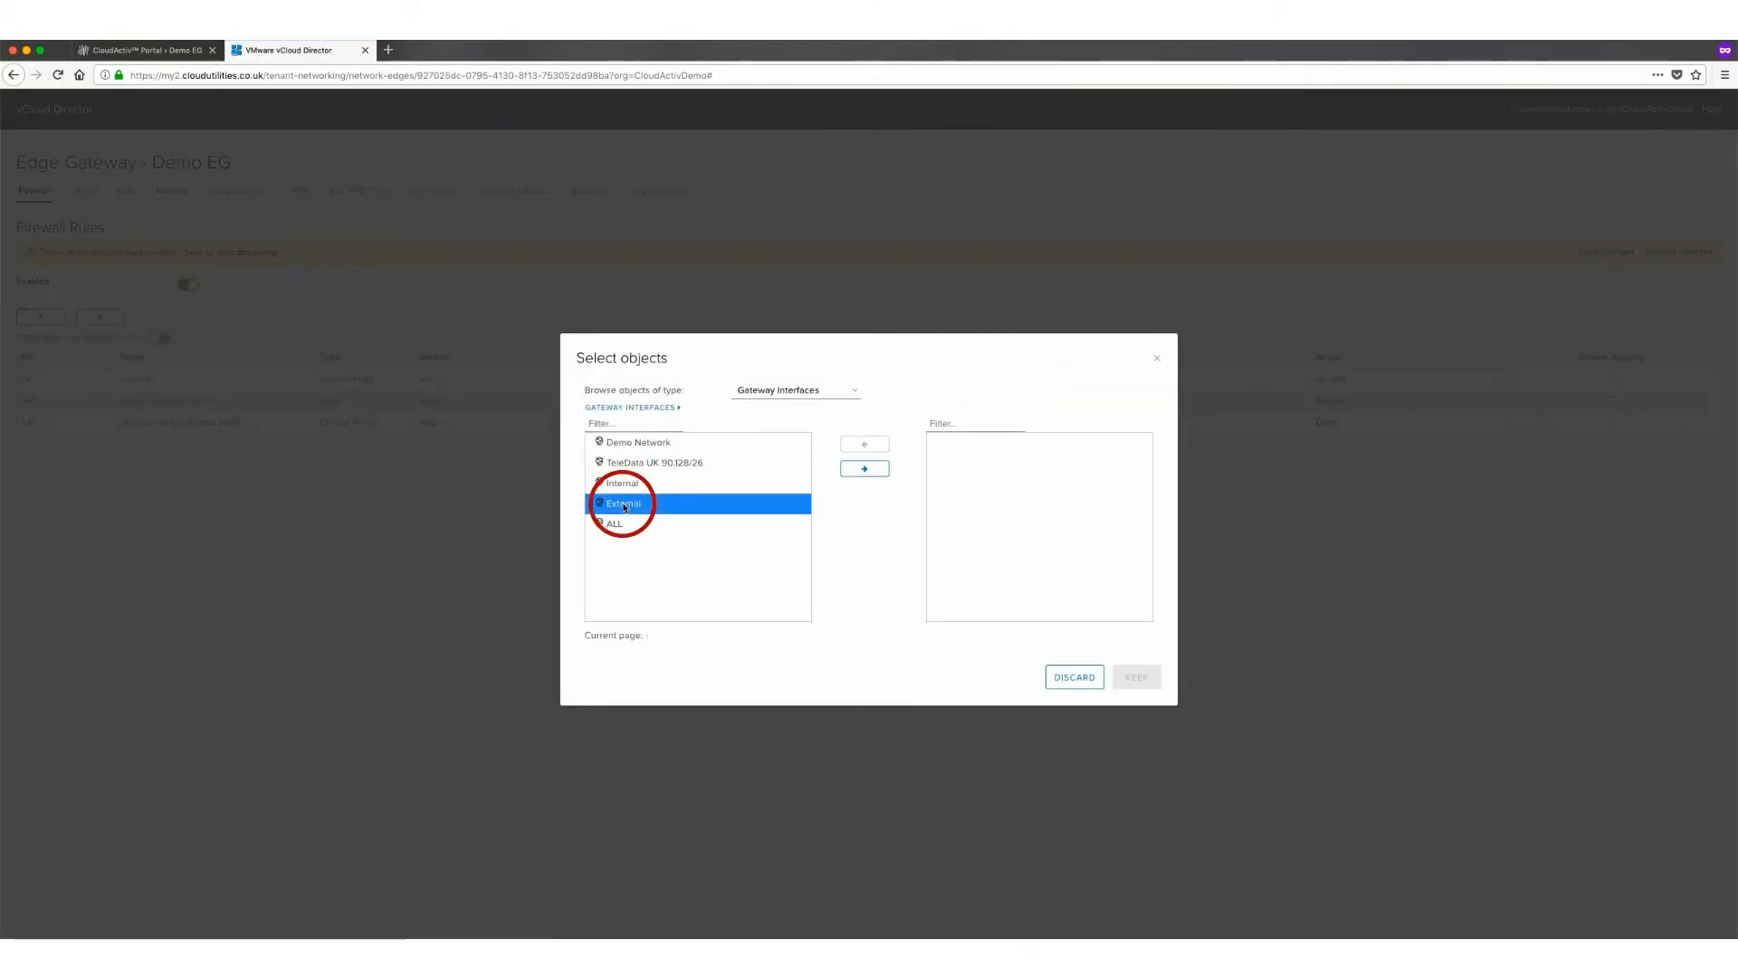
{"action": "left_click", "coordinate": [867, 468]}
{"action": "left_click", "coordinate": [1145, 685]}
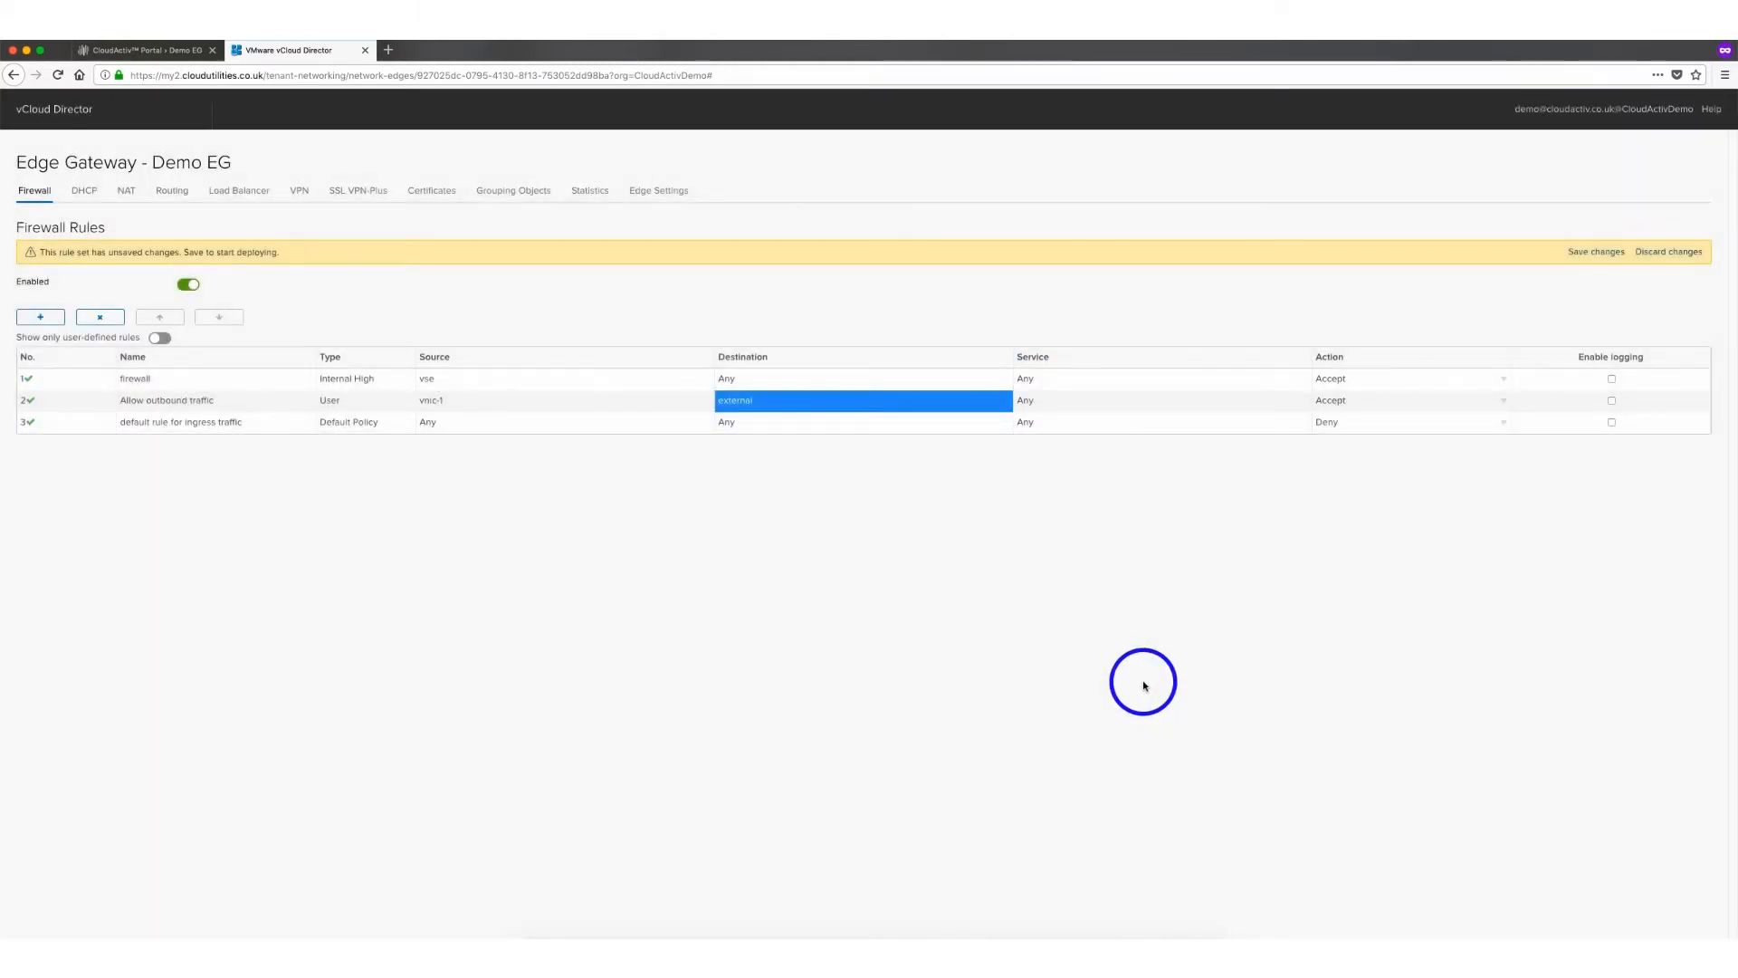
{"action": "left_click", "coordinate": [1588, 254]}
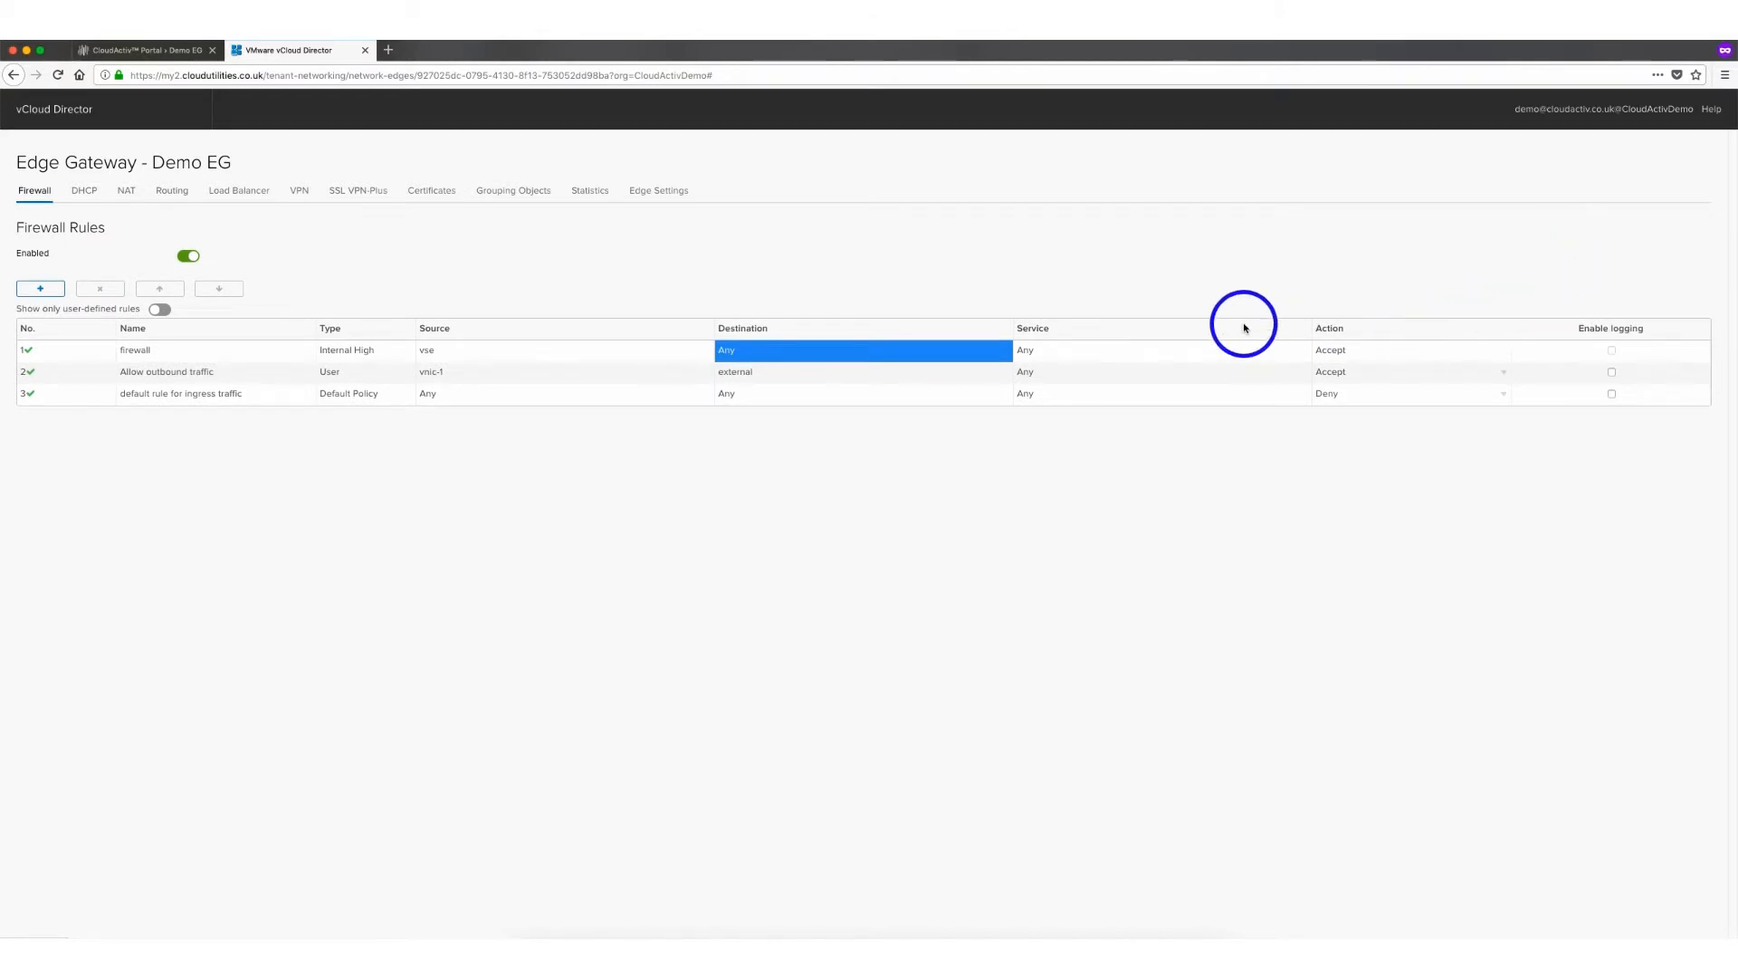
Start adding an SNAT rule on the NAT page, applied on TeleData UK 90.128/26
{"action": "left_click", "coordinate": [126, 191]}
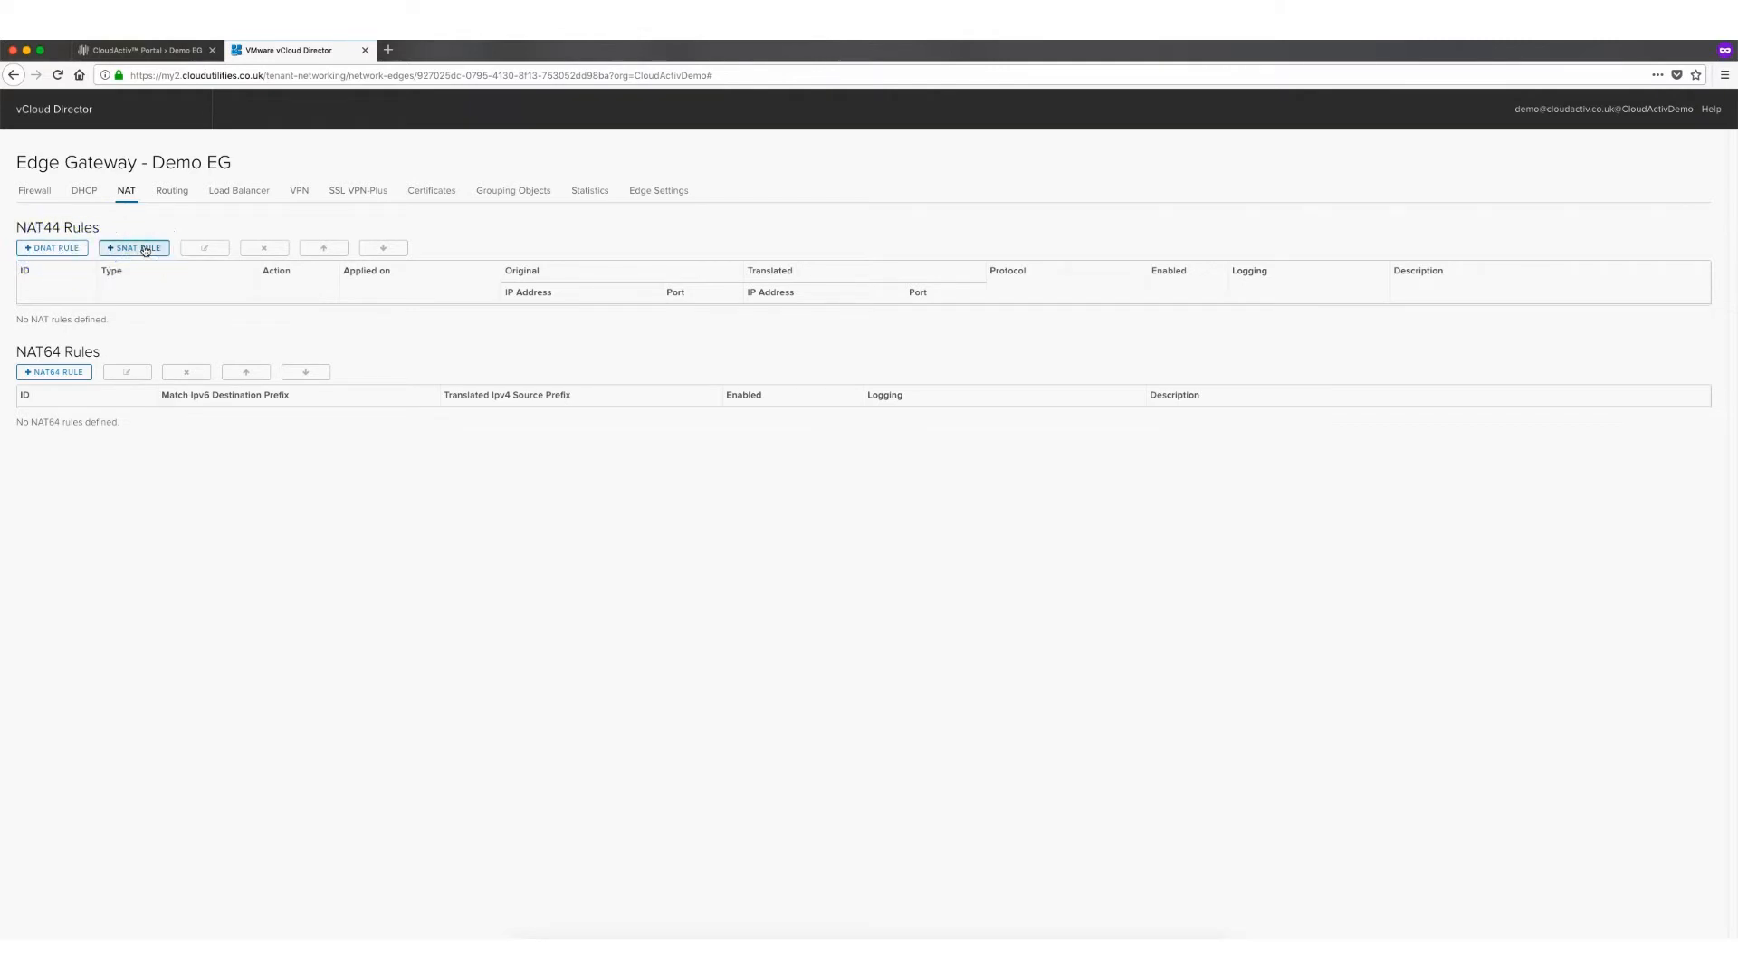
{"action": "left_click", "coordinate": [145, 249]}
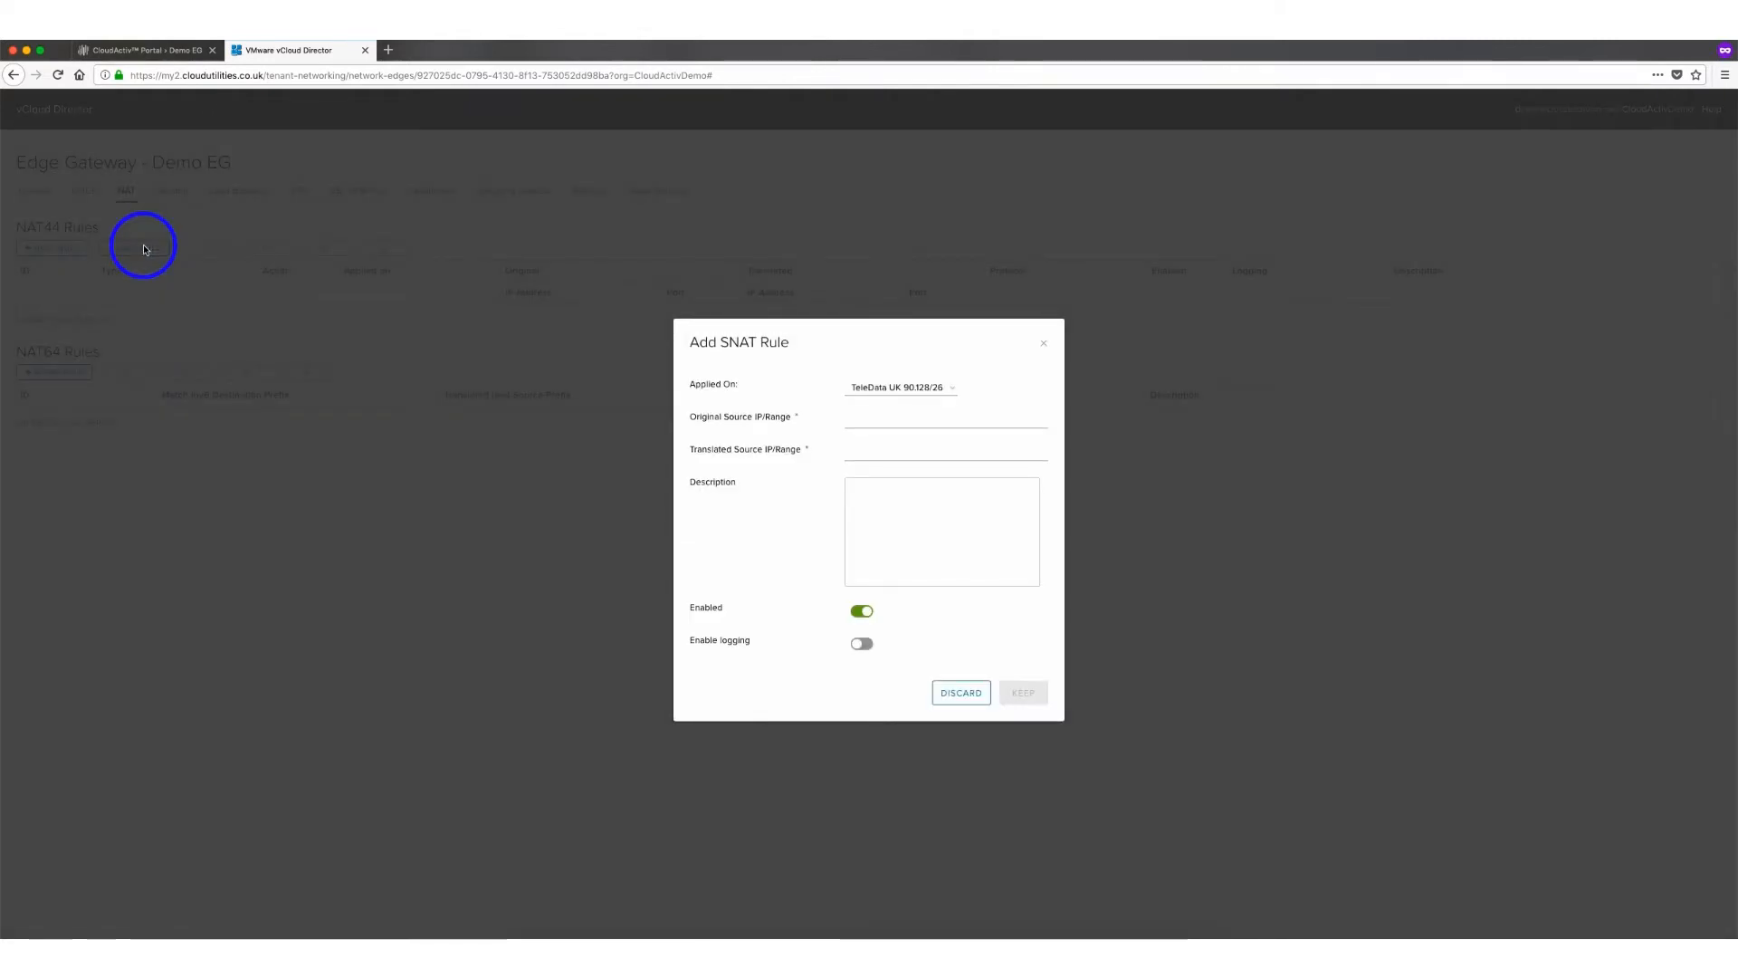
{"action": "left_click", "coordinate": [939, 395]}
{"action": "left_click", "coordinate": [903, 389]}
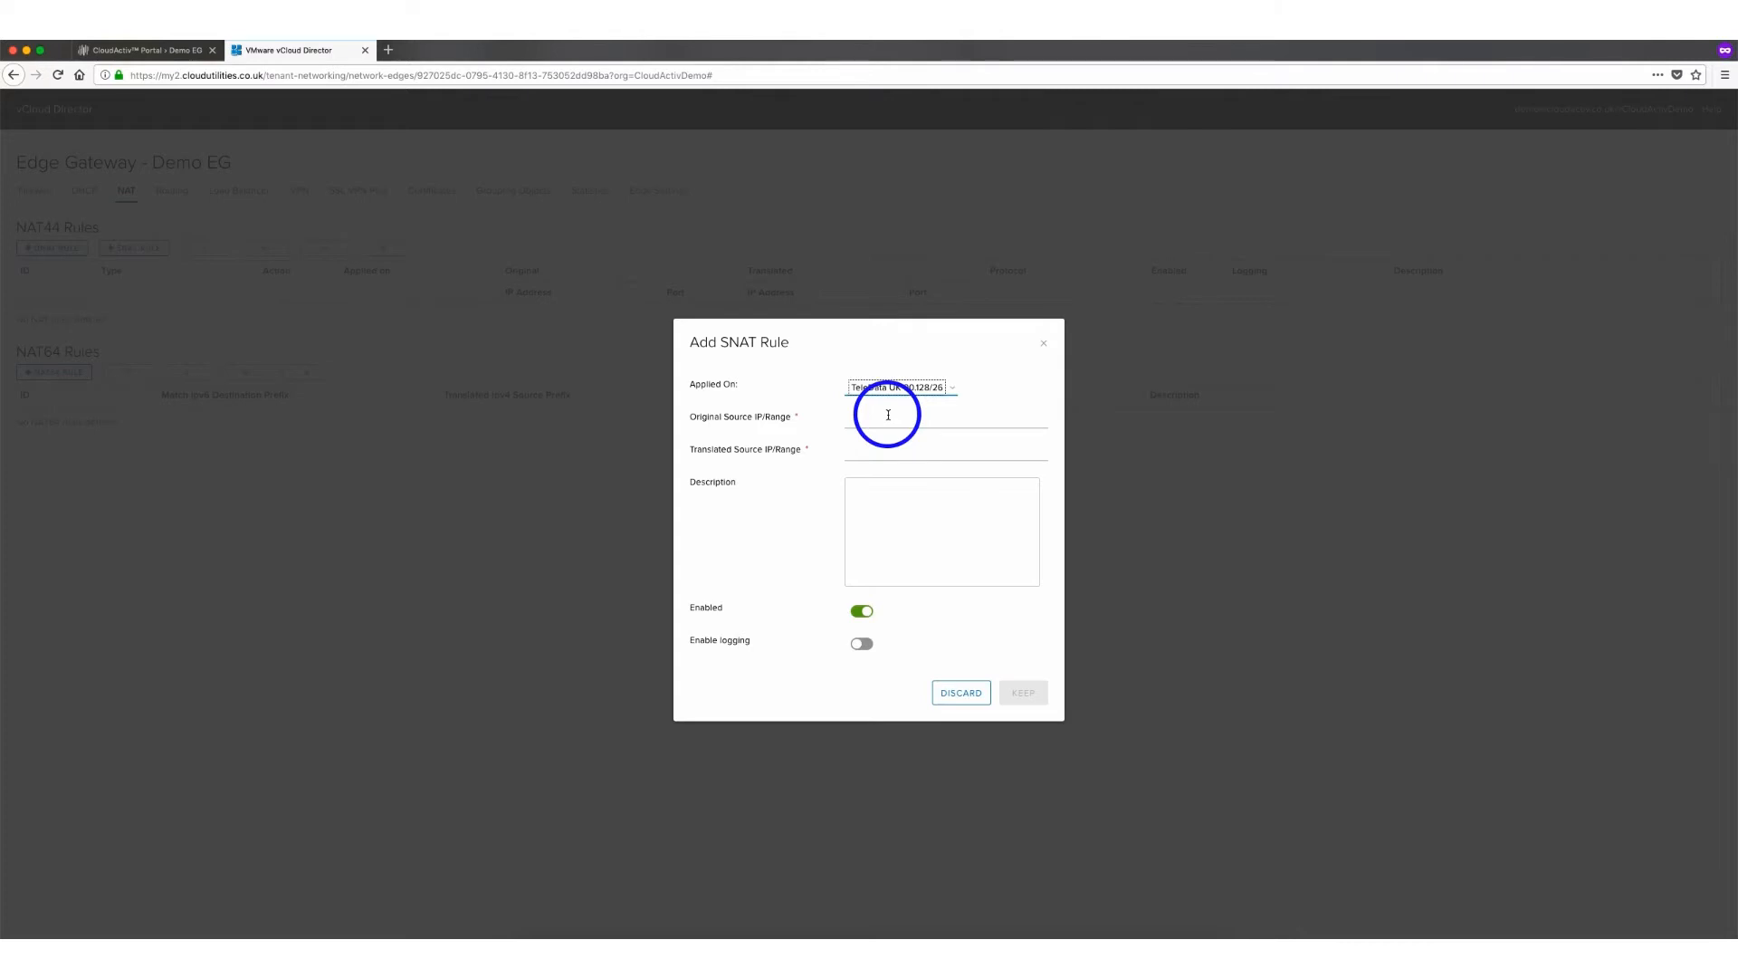
Review the org network and virtual server addresses in the CloudActiv portal tab
{"action": "left_click", "coordinate": [139, 52]}
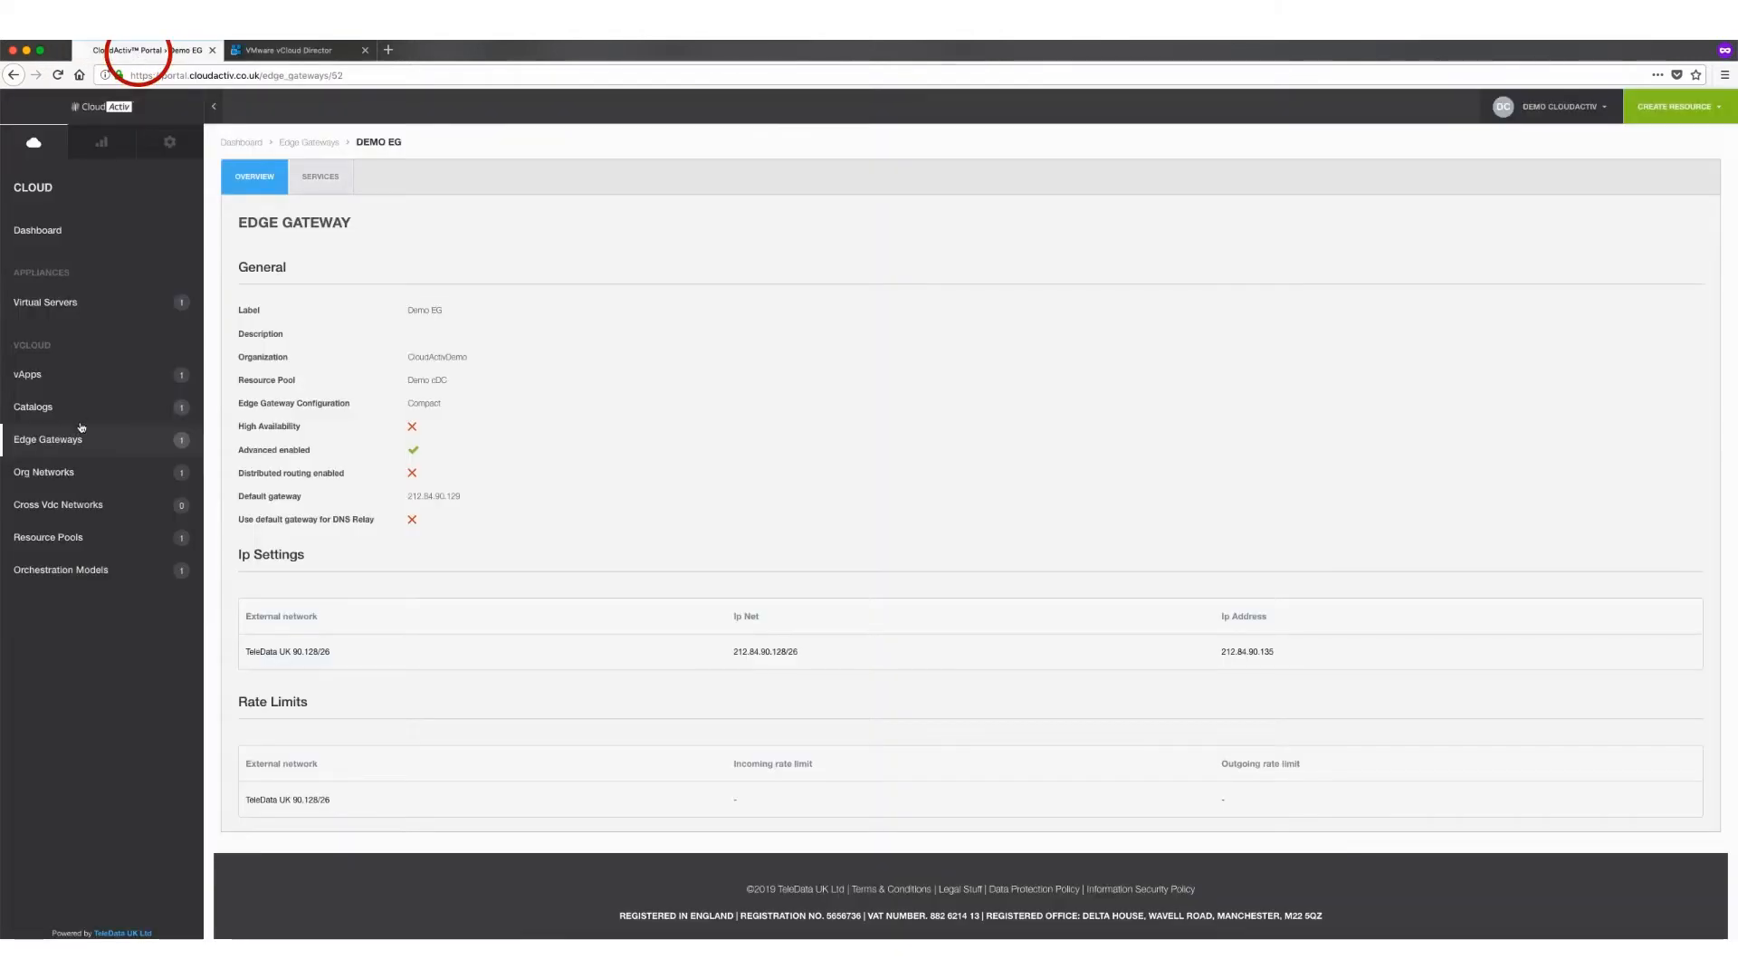
{"action": "left_click", "coordinate": [51, 471]}
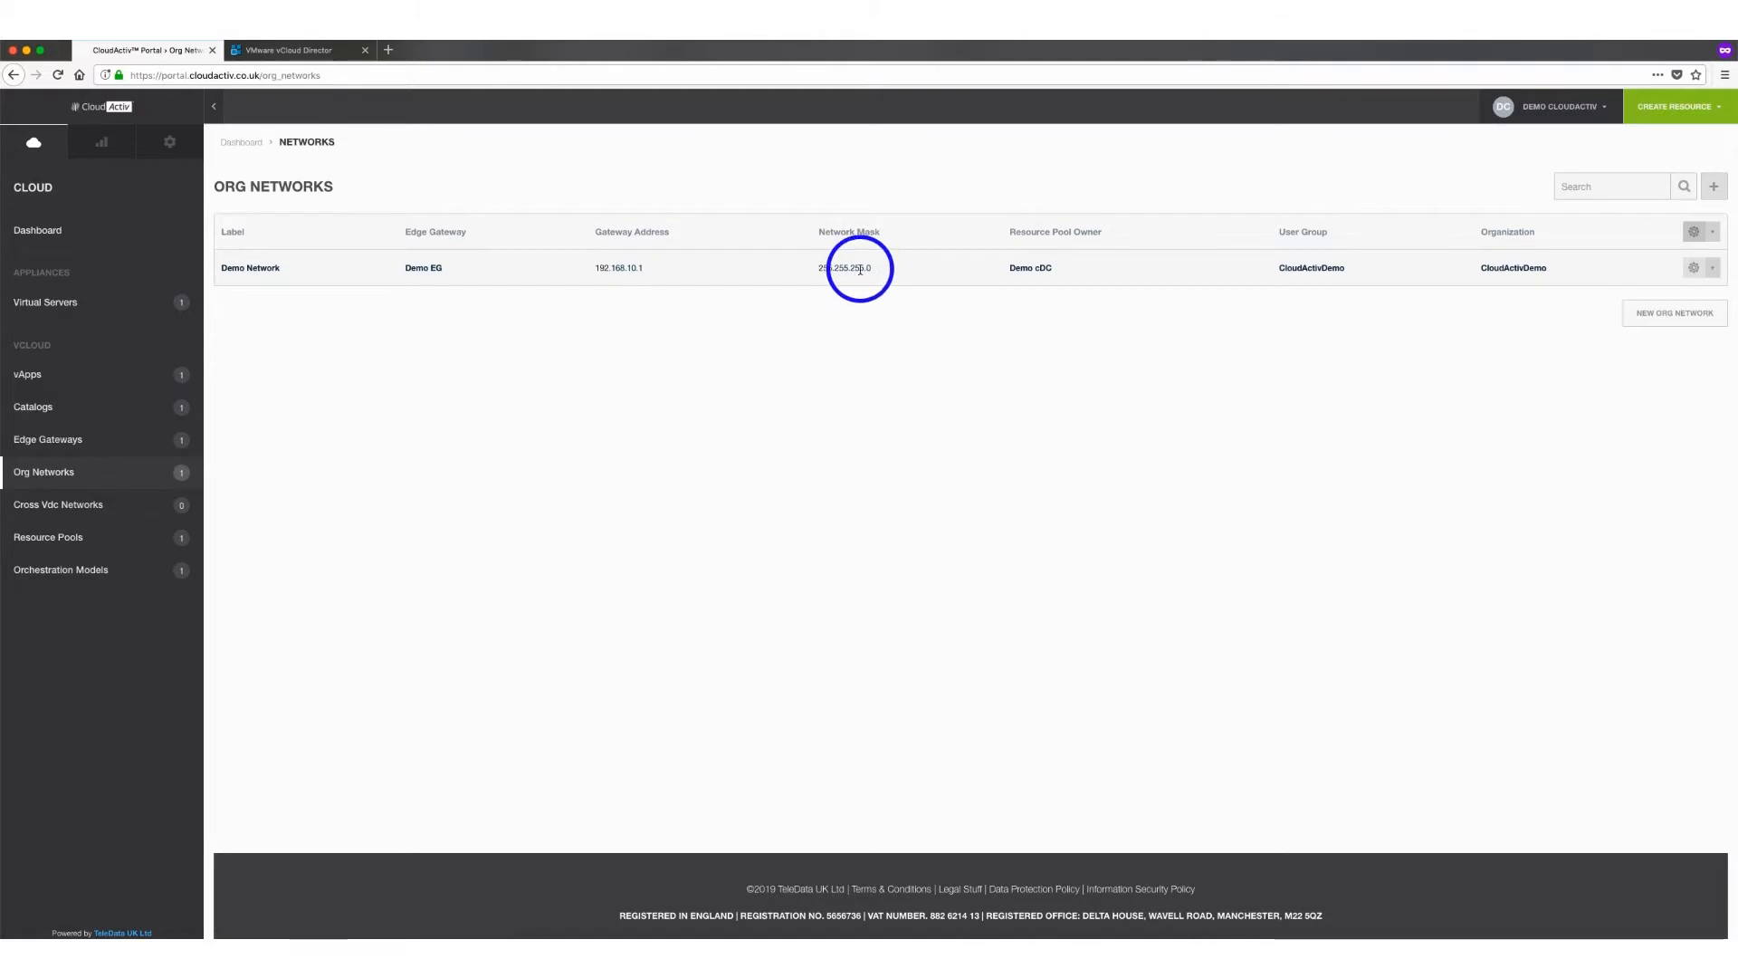
{"action": "left_click", "coordinate": [54, 304]}
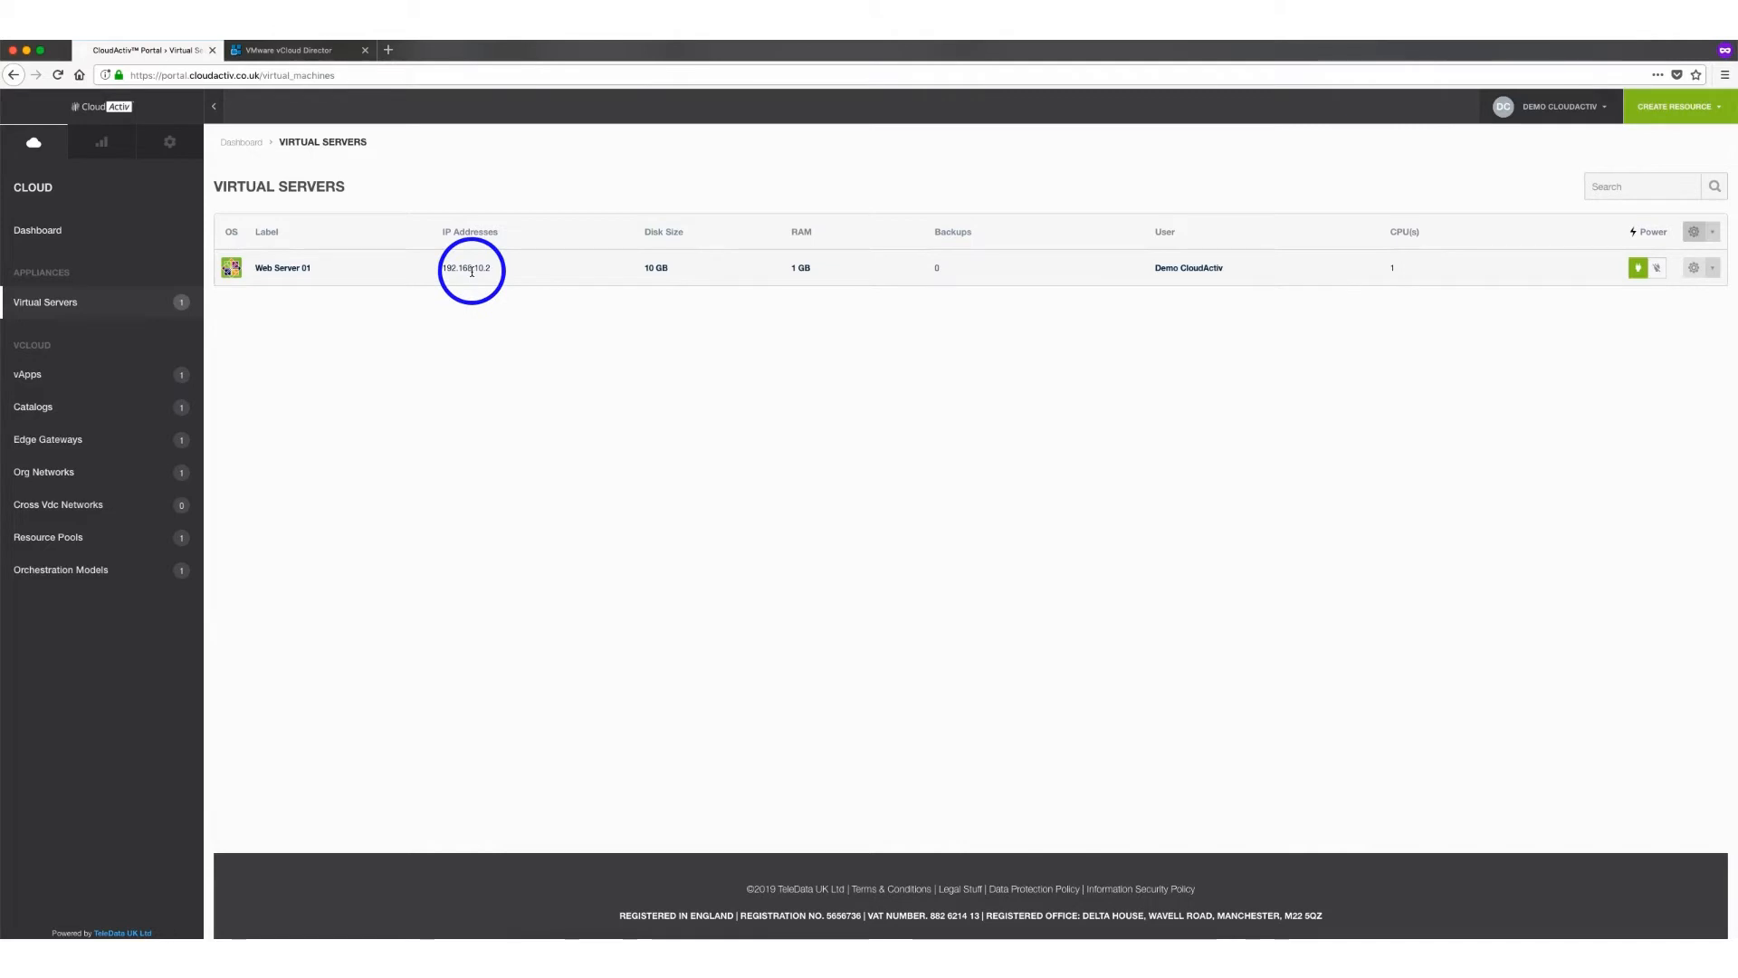
{"action": "left_click", "coordinate": [317, 53]}
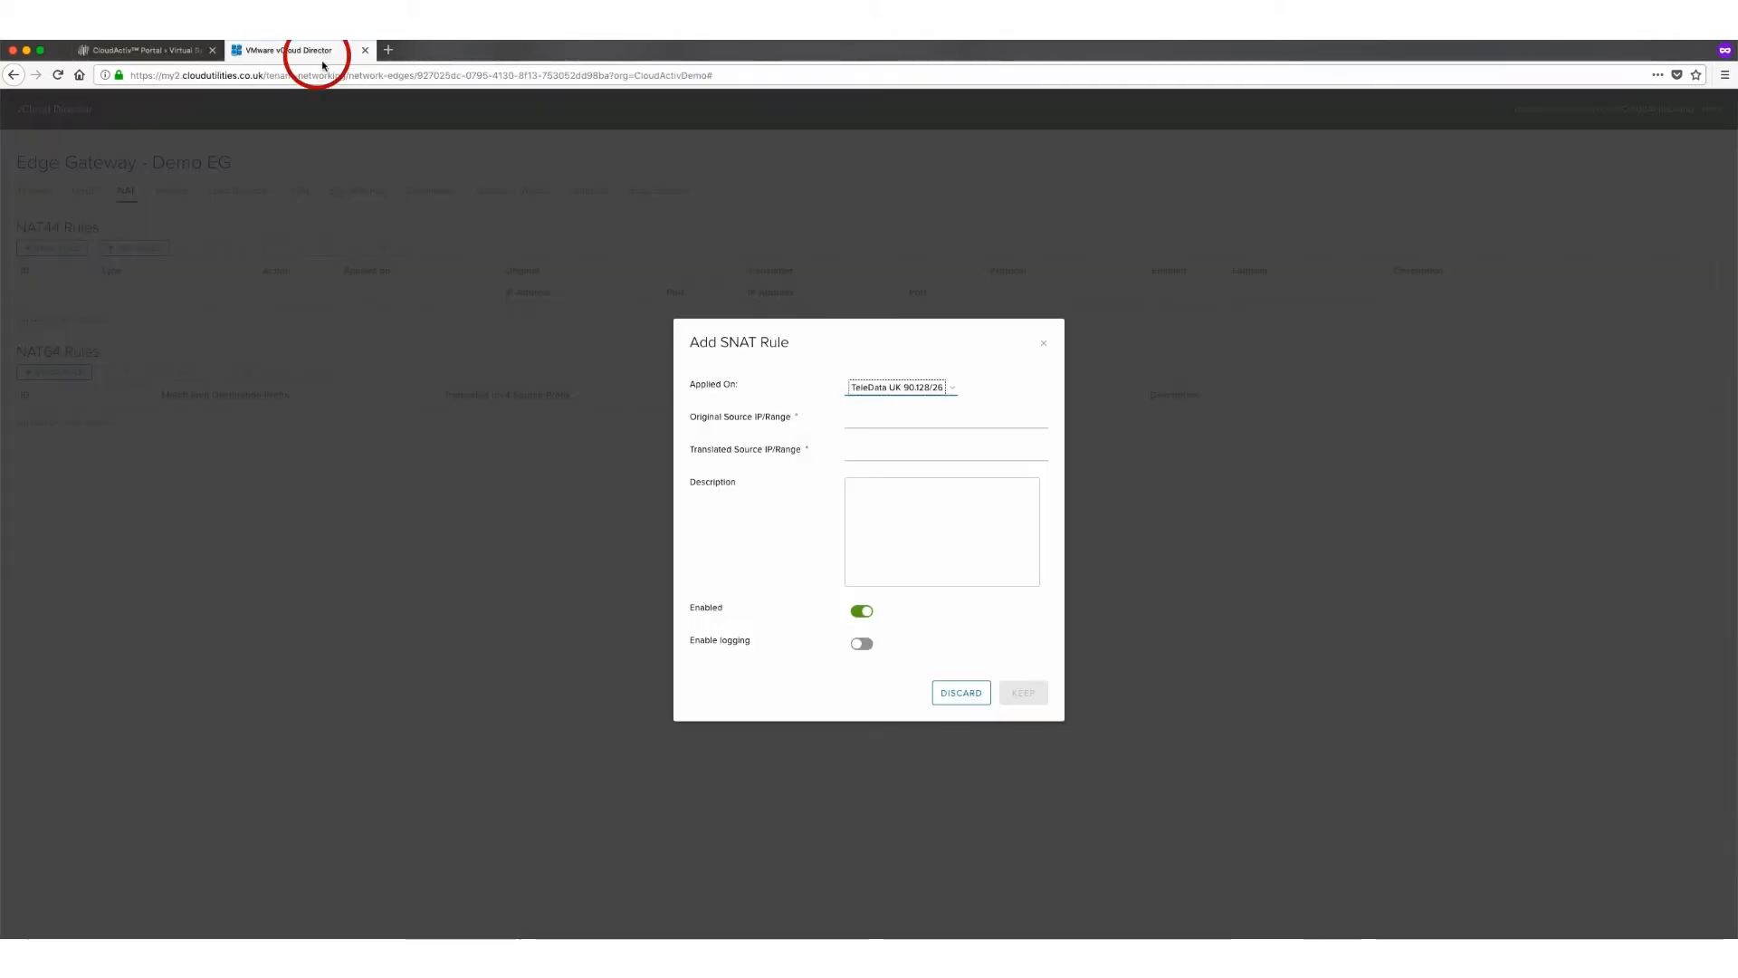
Set the SNAT rule's original source range to 192.168.10.0/24
{"action": "left_click", "coordinate": [888, 419]}
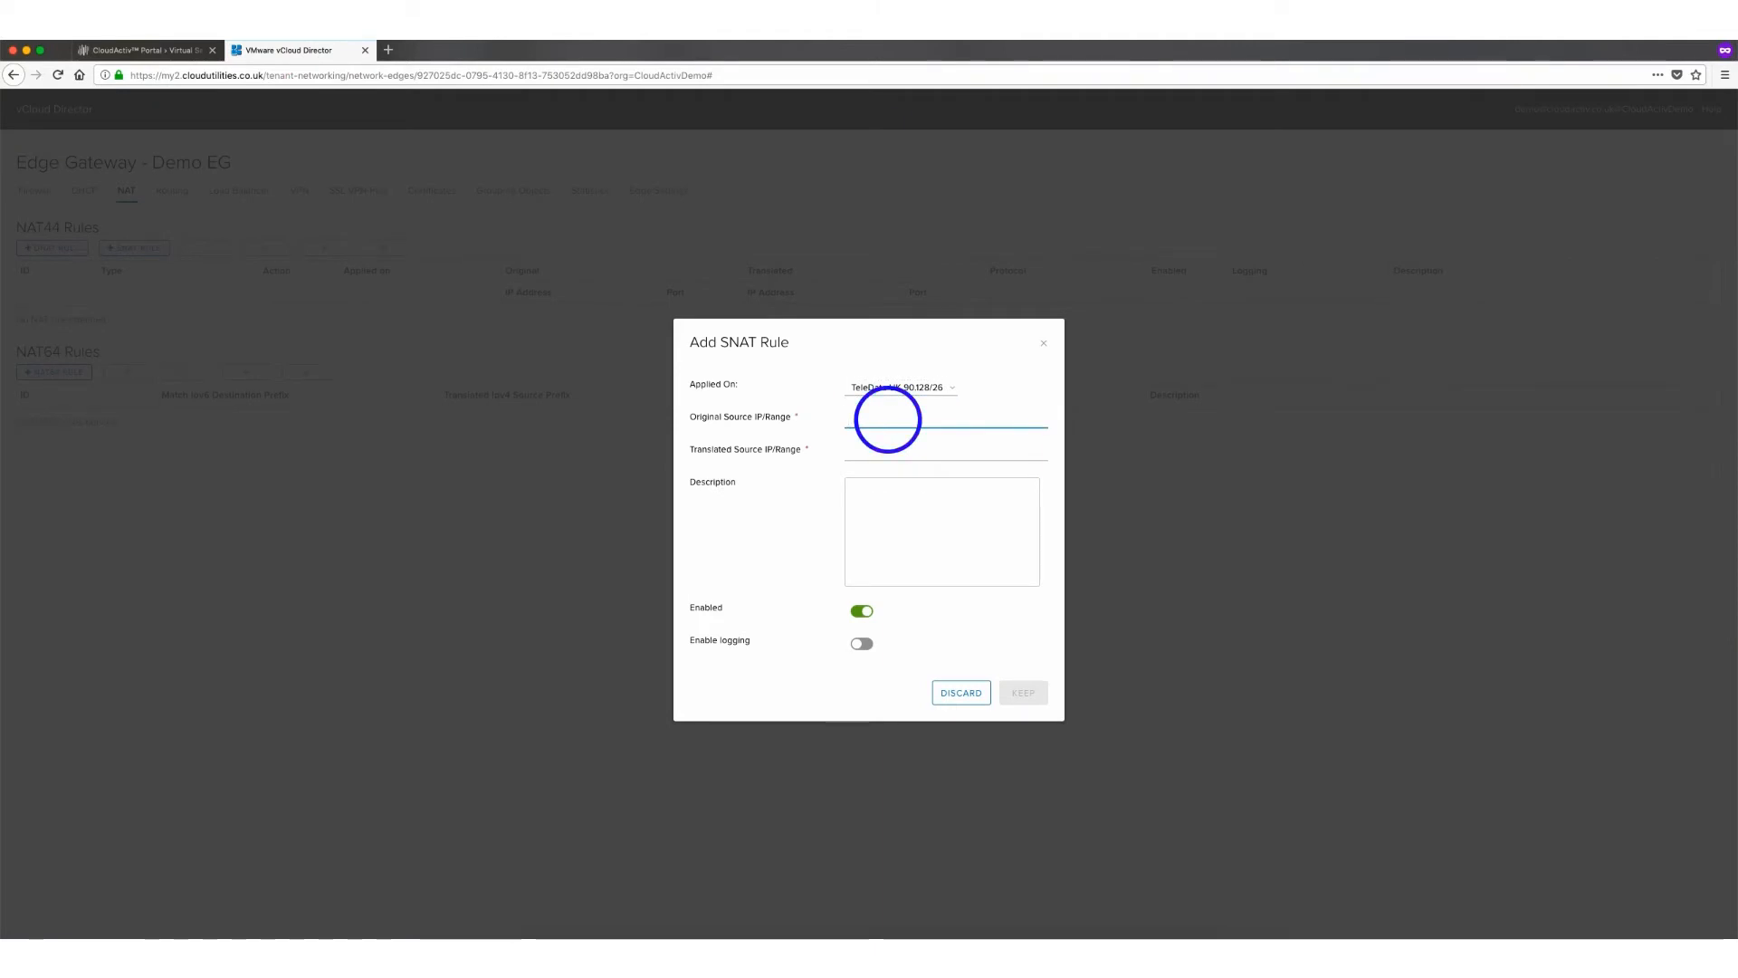
{"action": "type", "text": "192.168.10.0/24"}
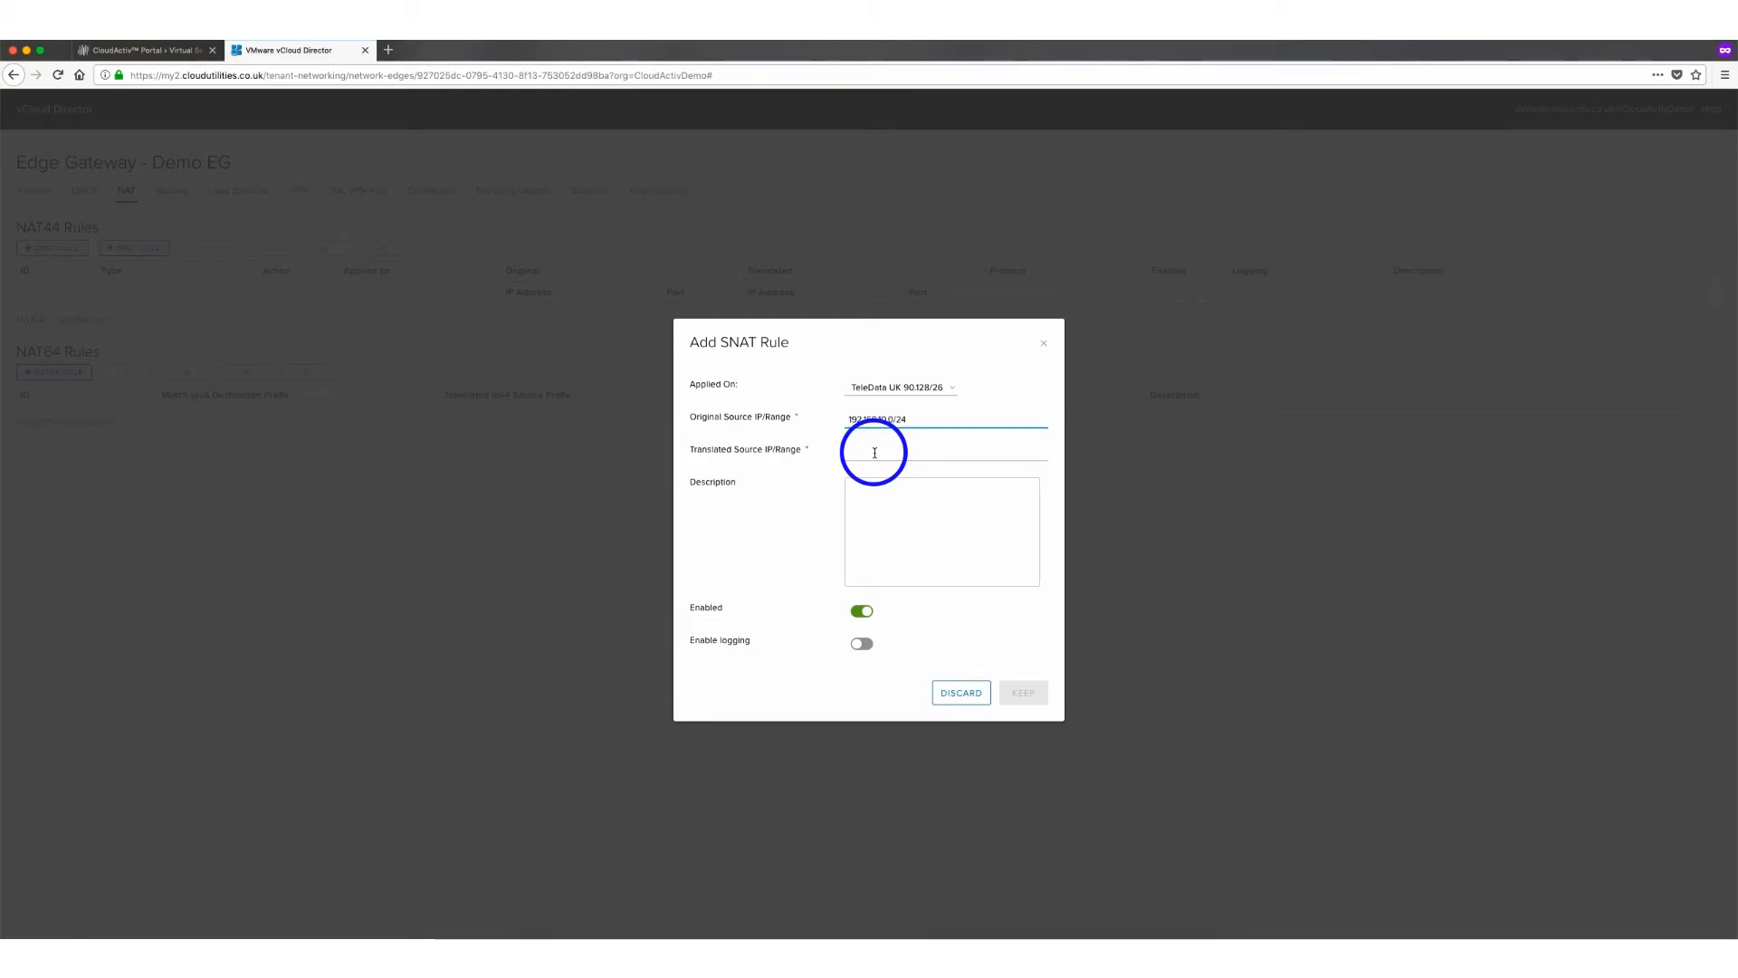
Check the edge gateway's external address in the CloudActiv portal tab
{"action": "left_click", "coordinate": [120, 57]}
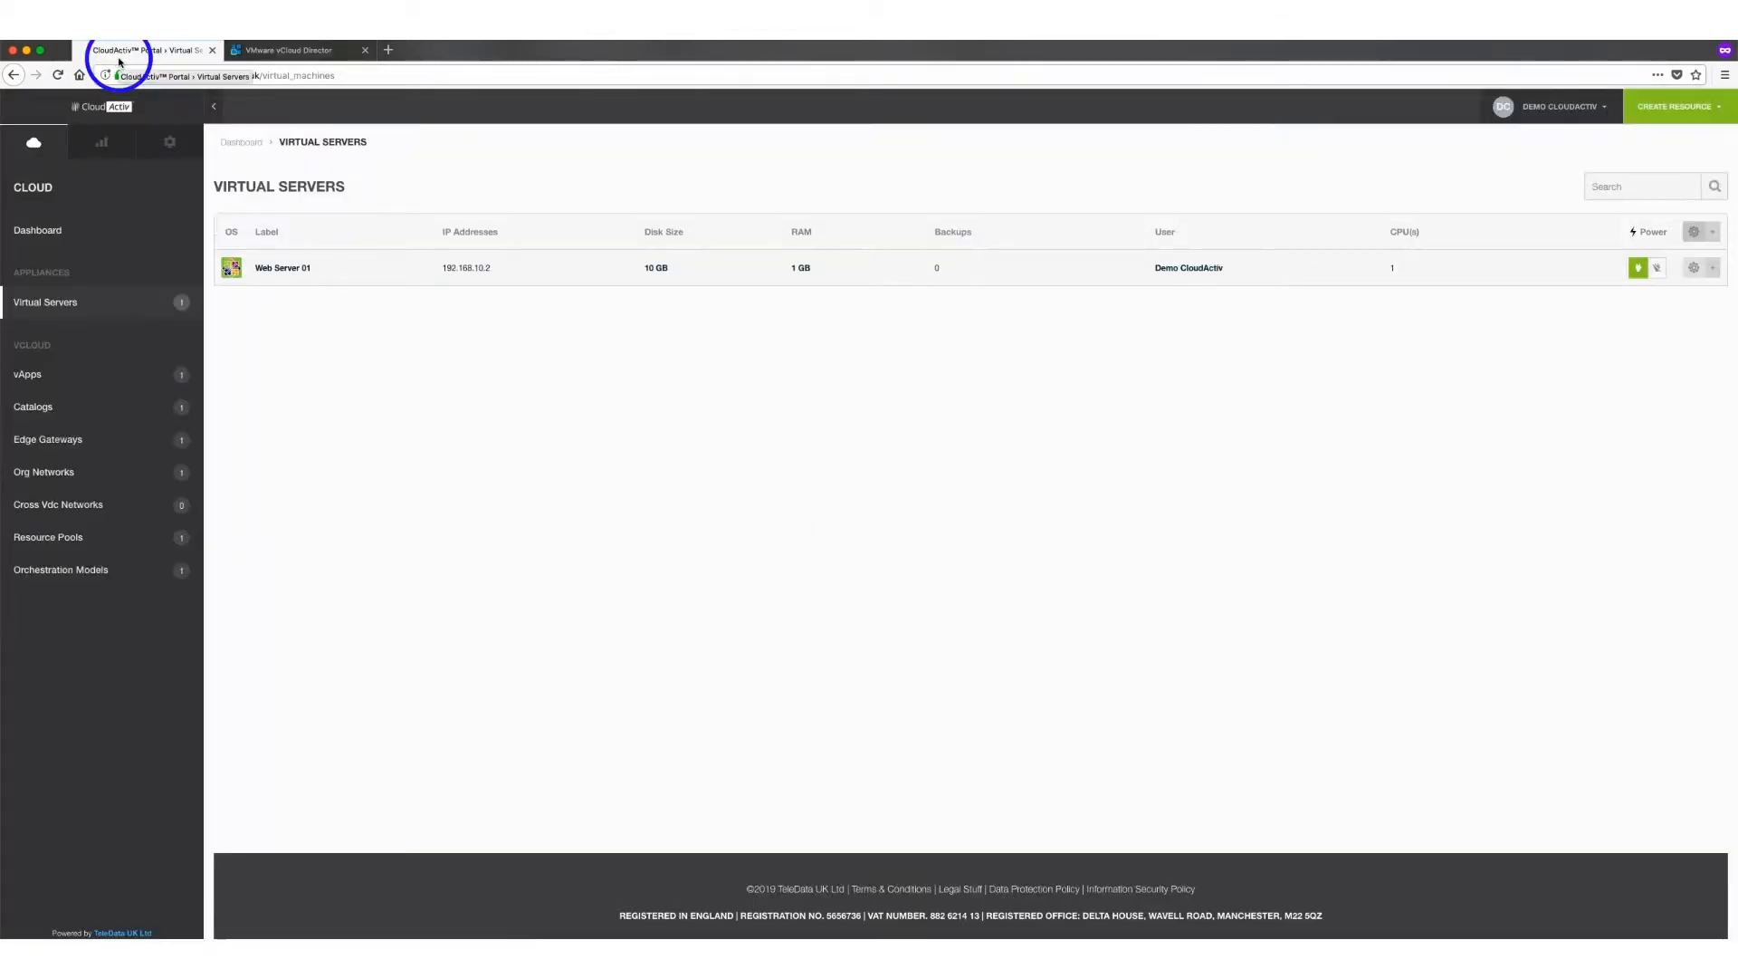
{"action": "left_click", "coordinate": [50, 442]}
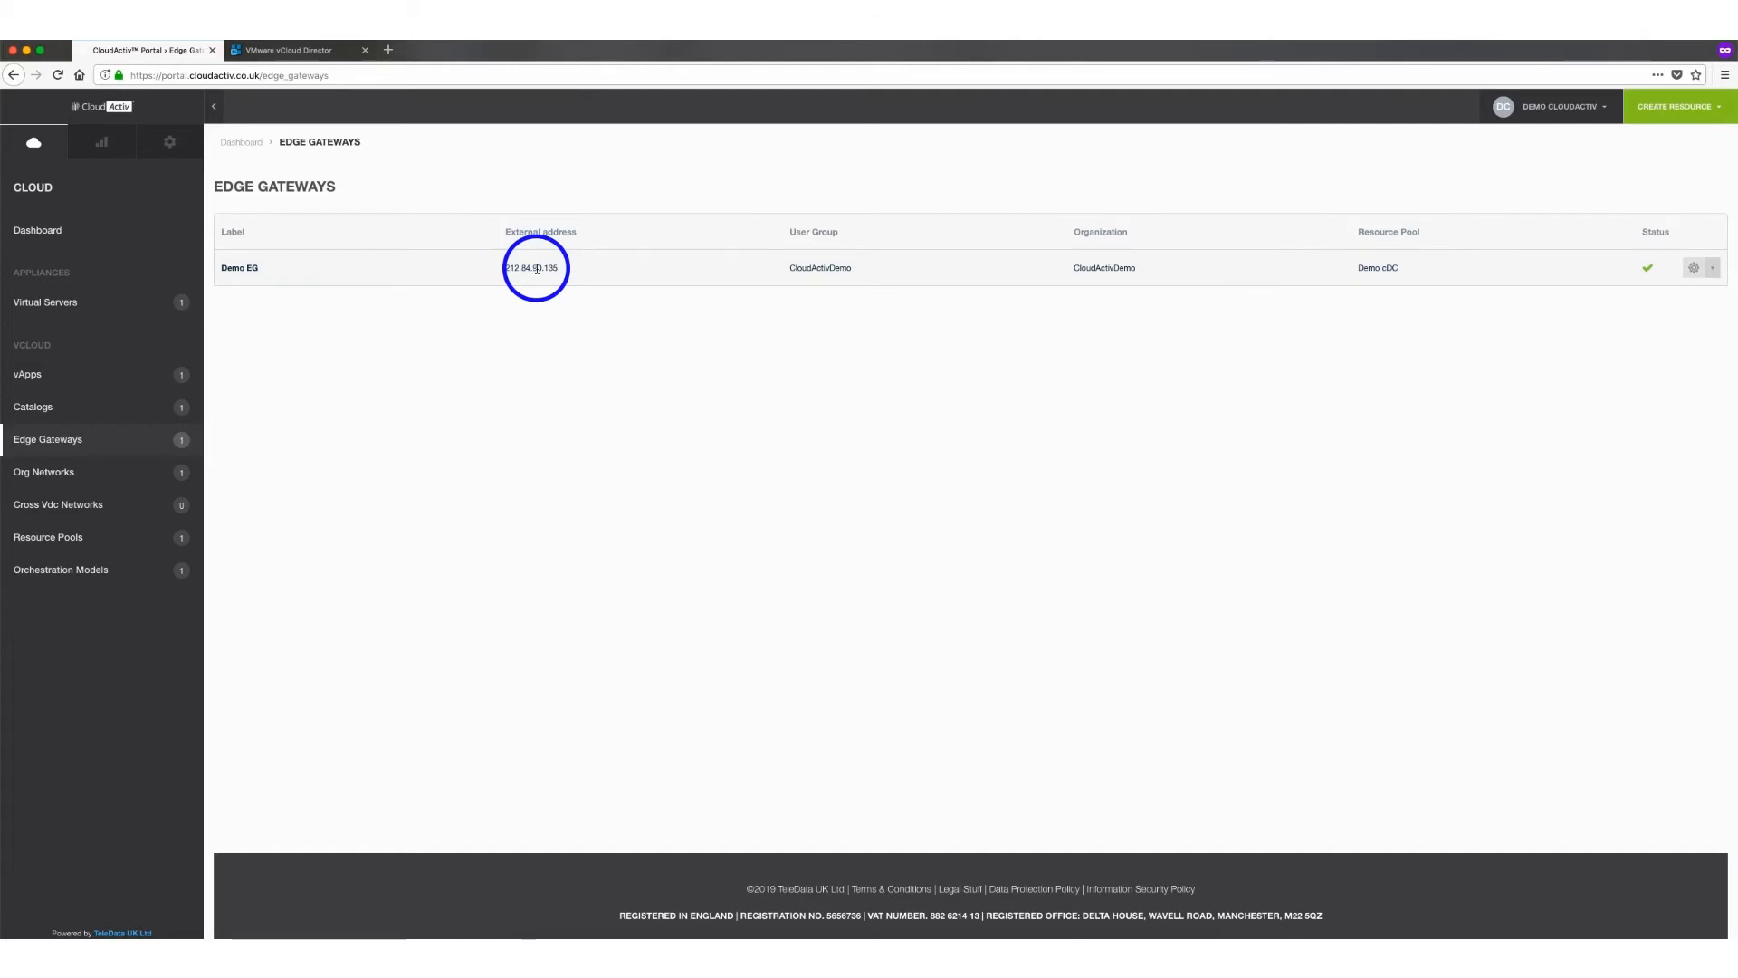
{"action": "left_click", "coordinate": [325, 54]}
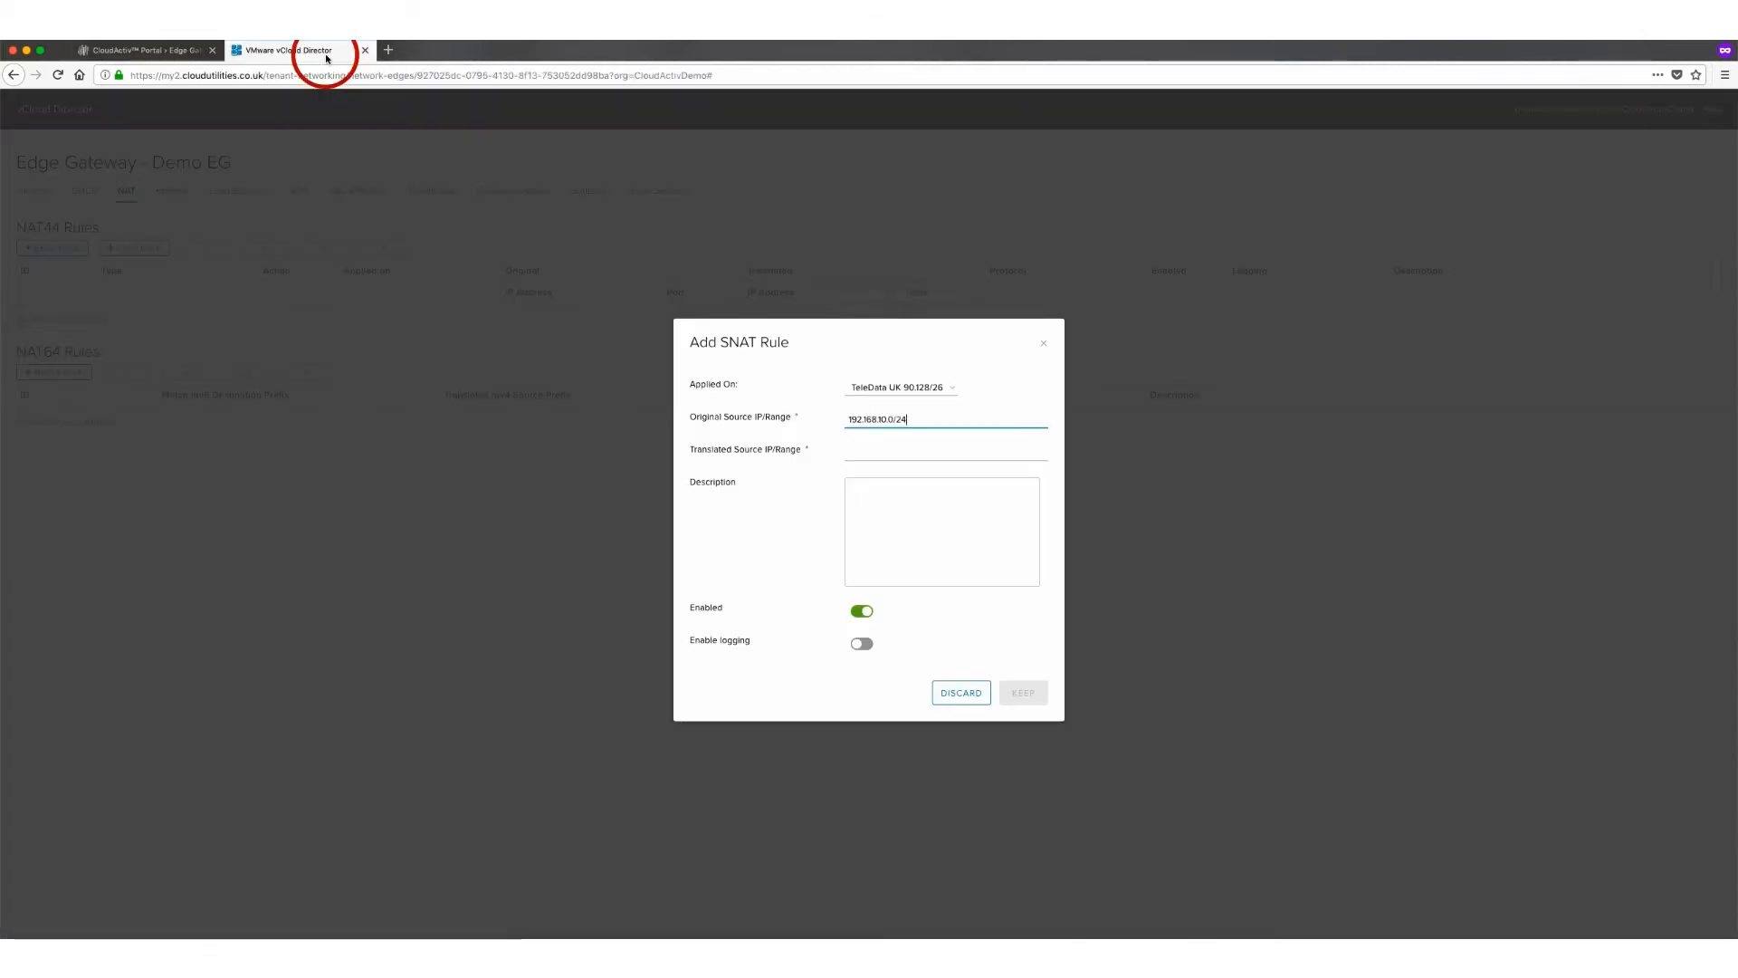
Set the translated source to 212.84.90.135, keep the SNAT rule and save the NAT changes
{"action": "left_click", "coordinate": [874, 451]}
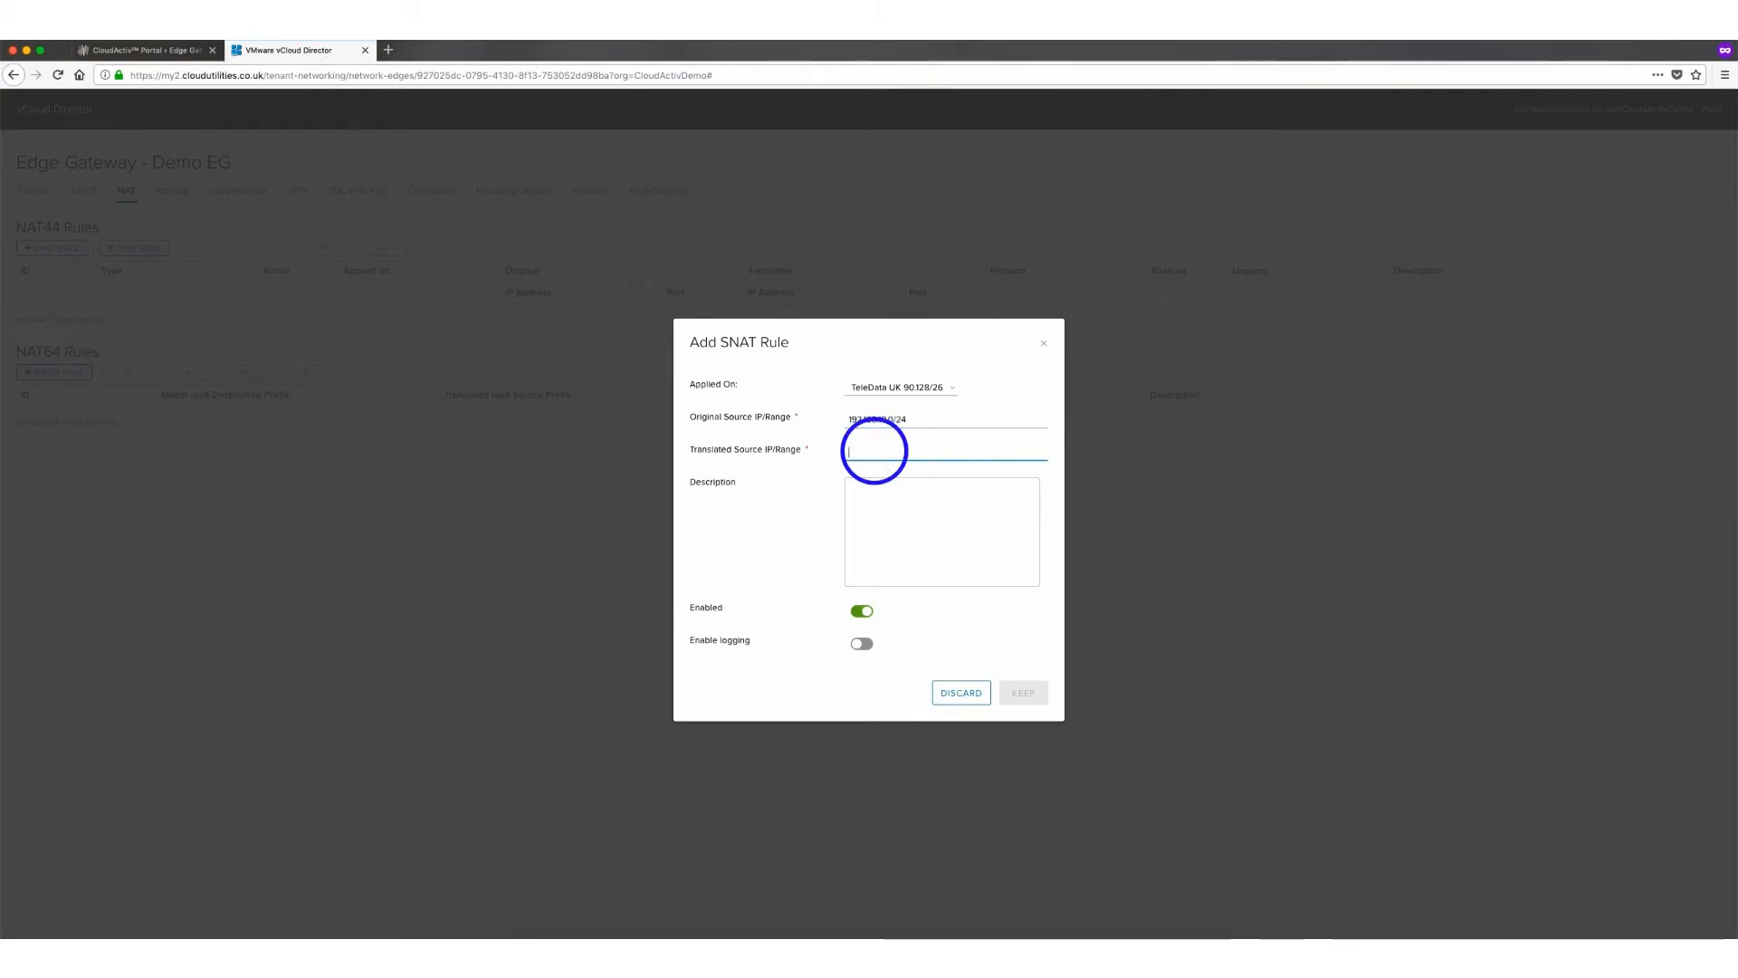
{"action": "type", "text": "212.84.90"}
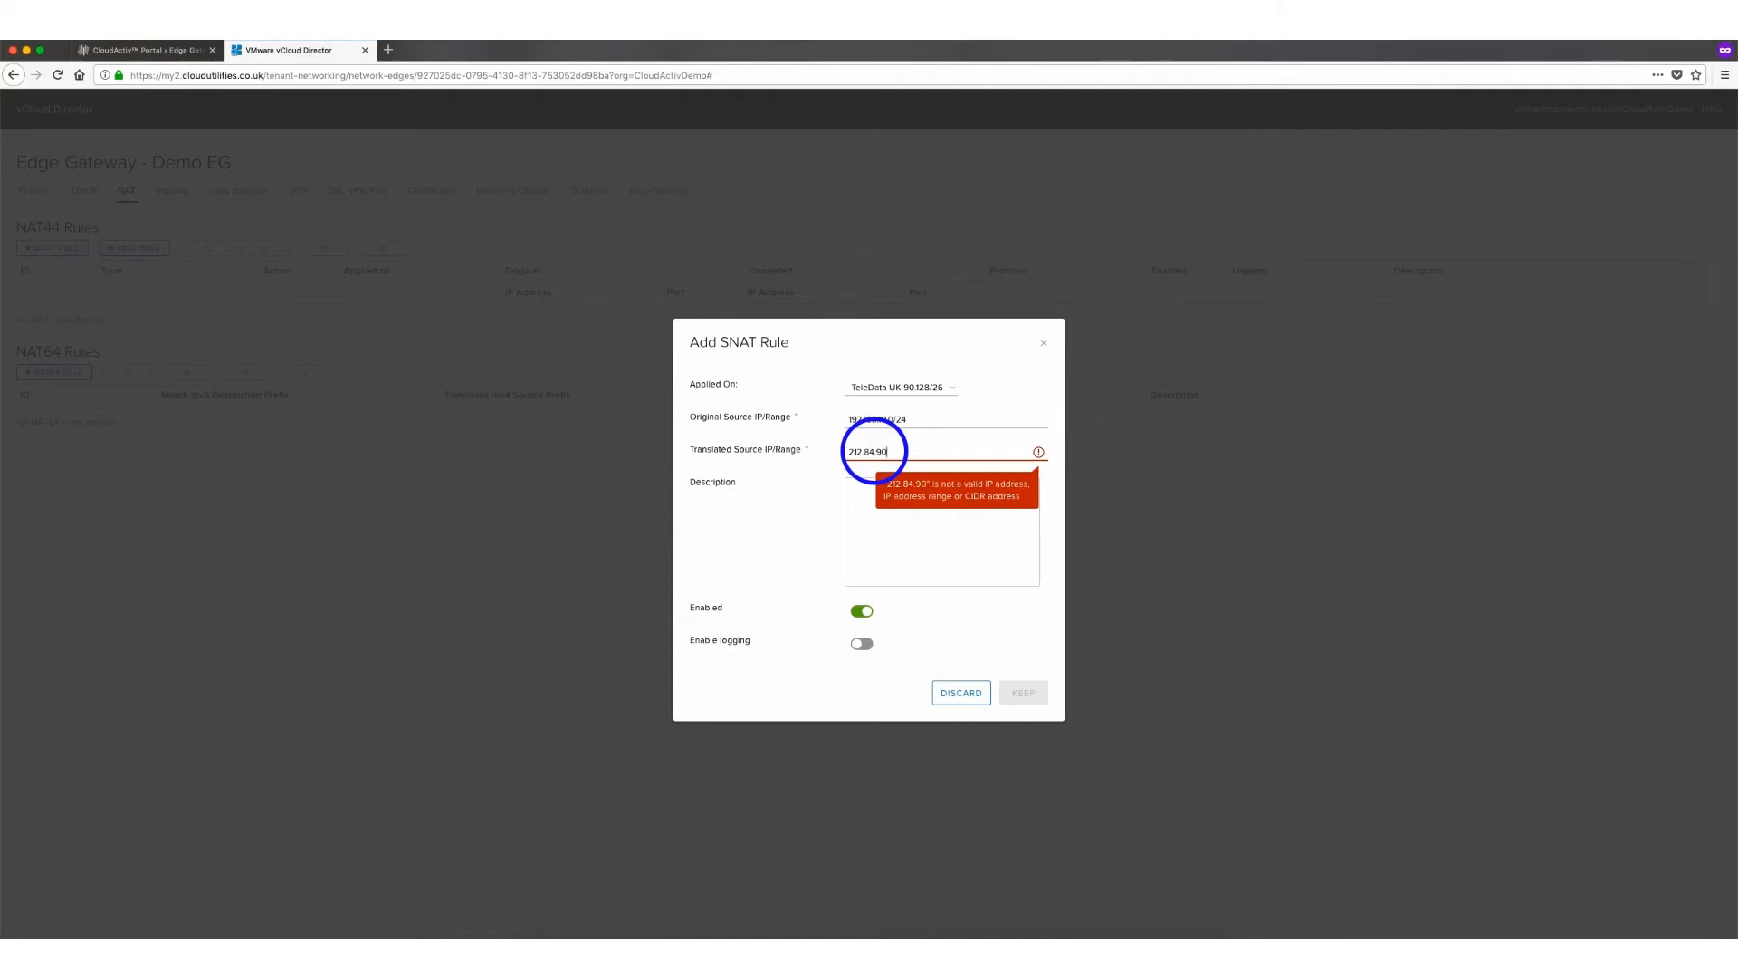
{"action": "type", "text": ".135"}
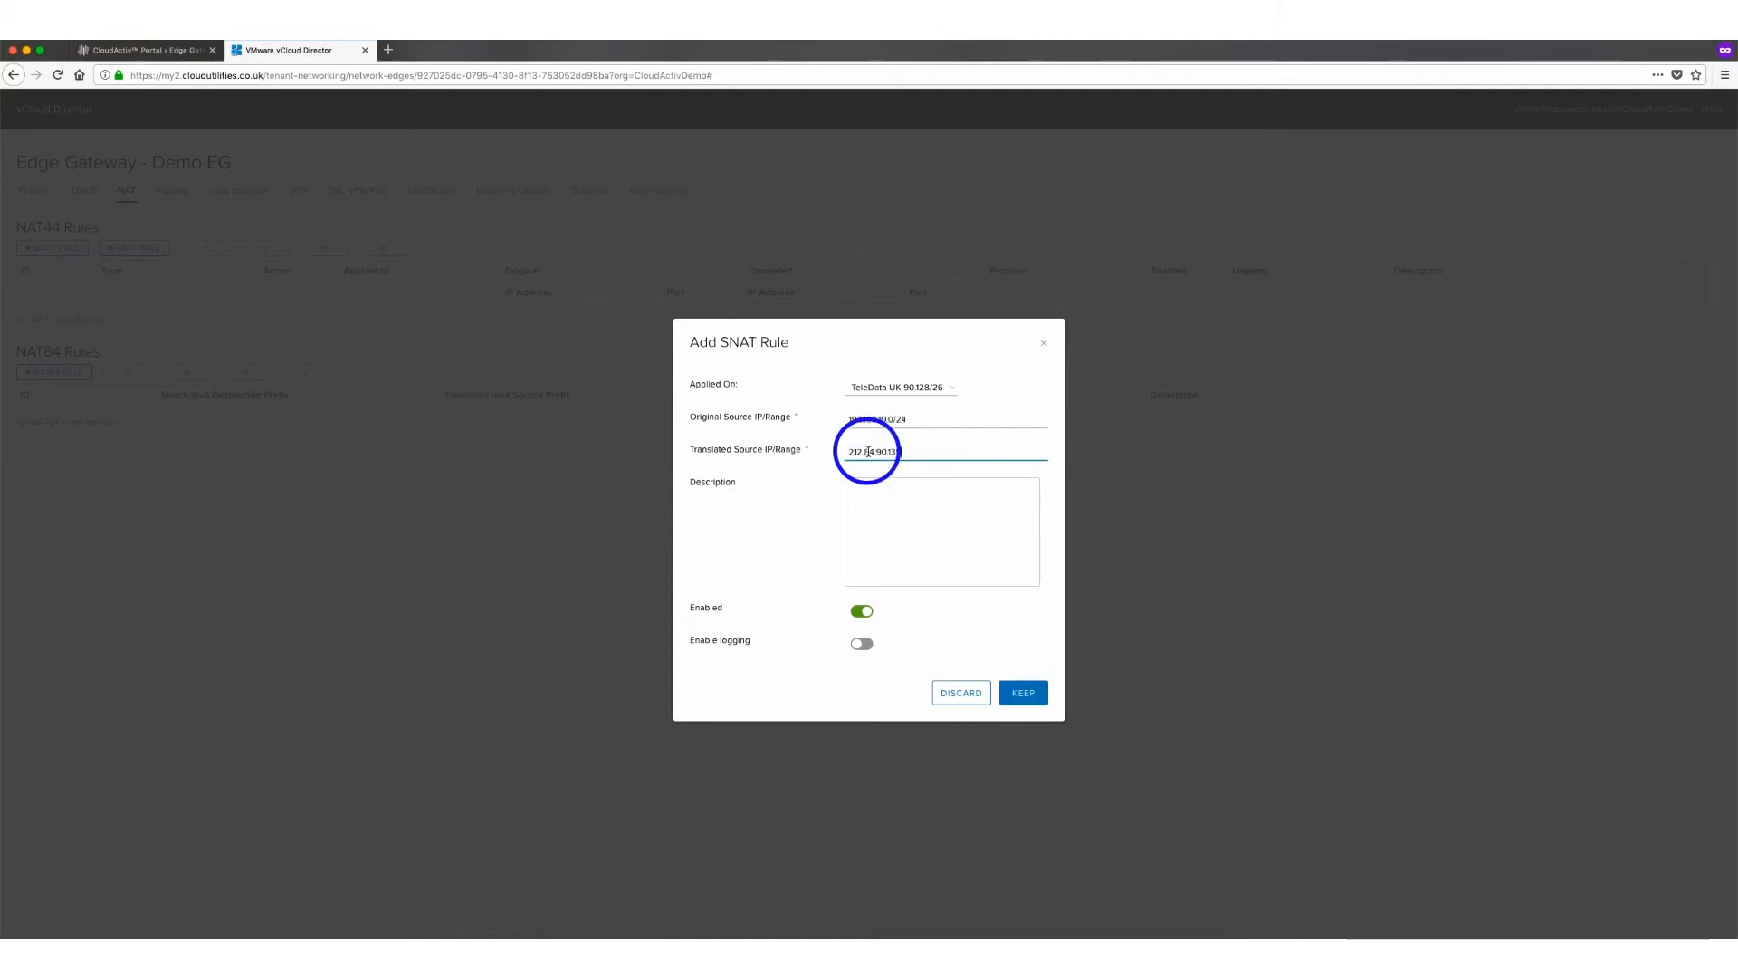
{"action": "left_click", "coordinate": [1027, 693]}
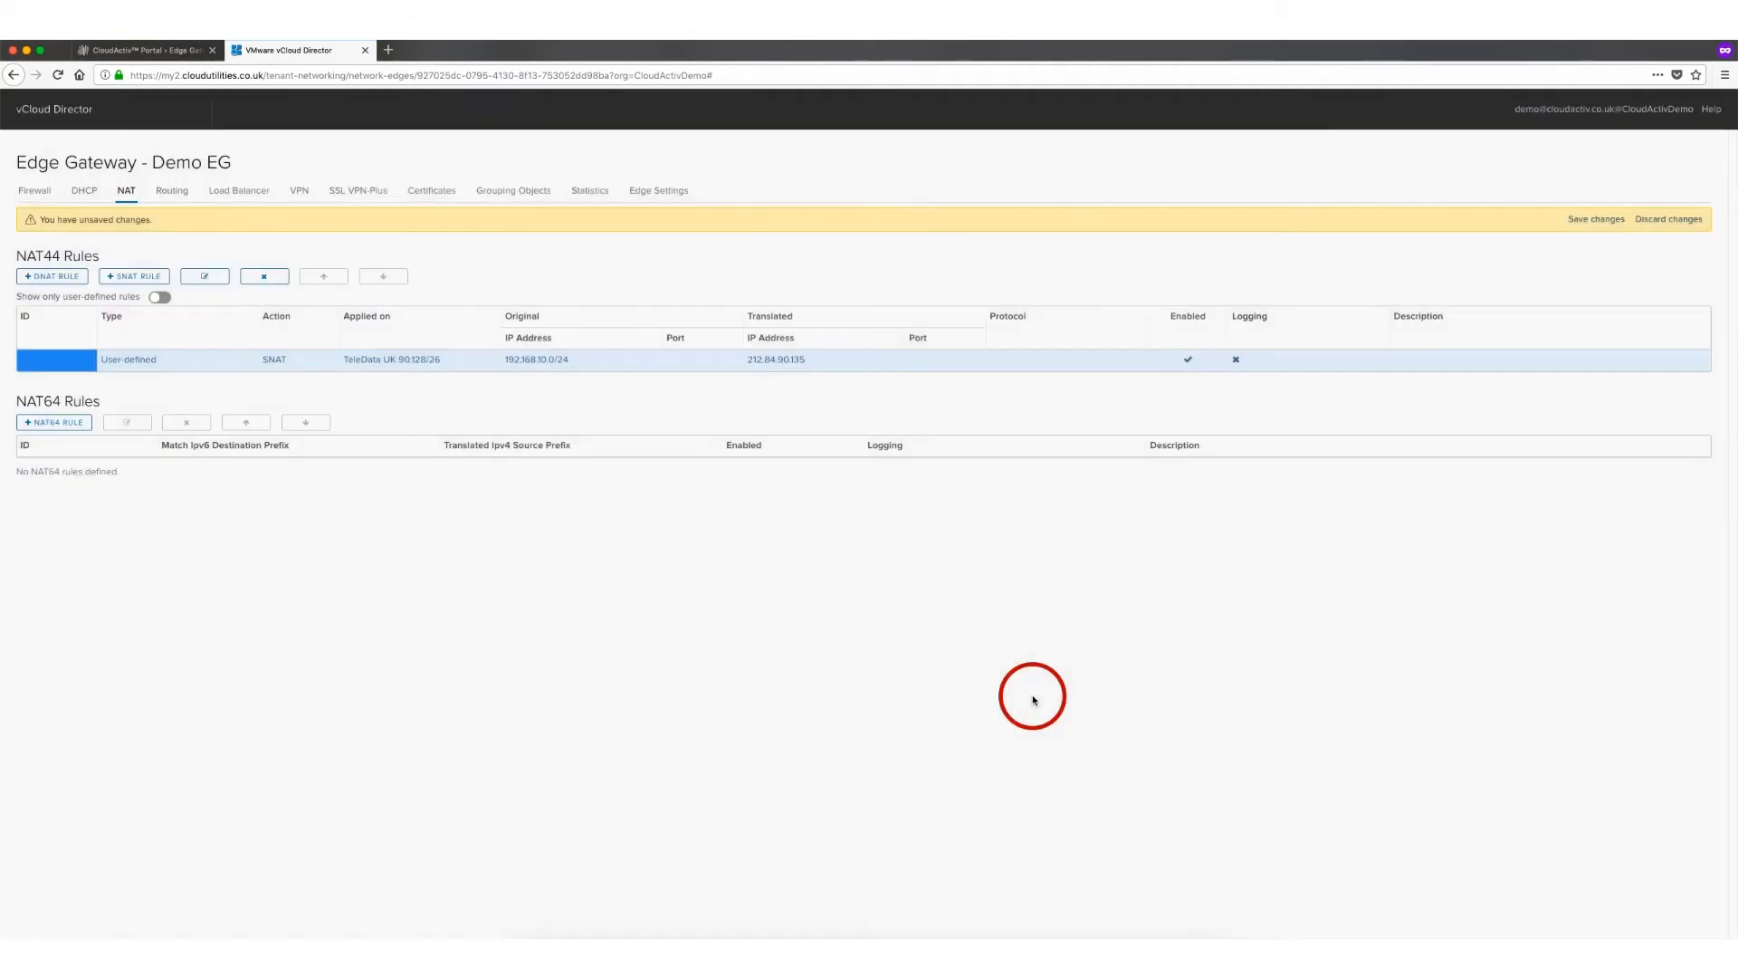
{"action": "left_click", "coordinate": [1587, 223]}
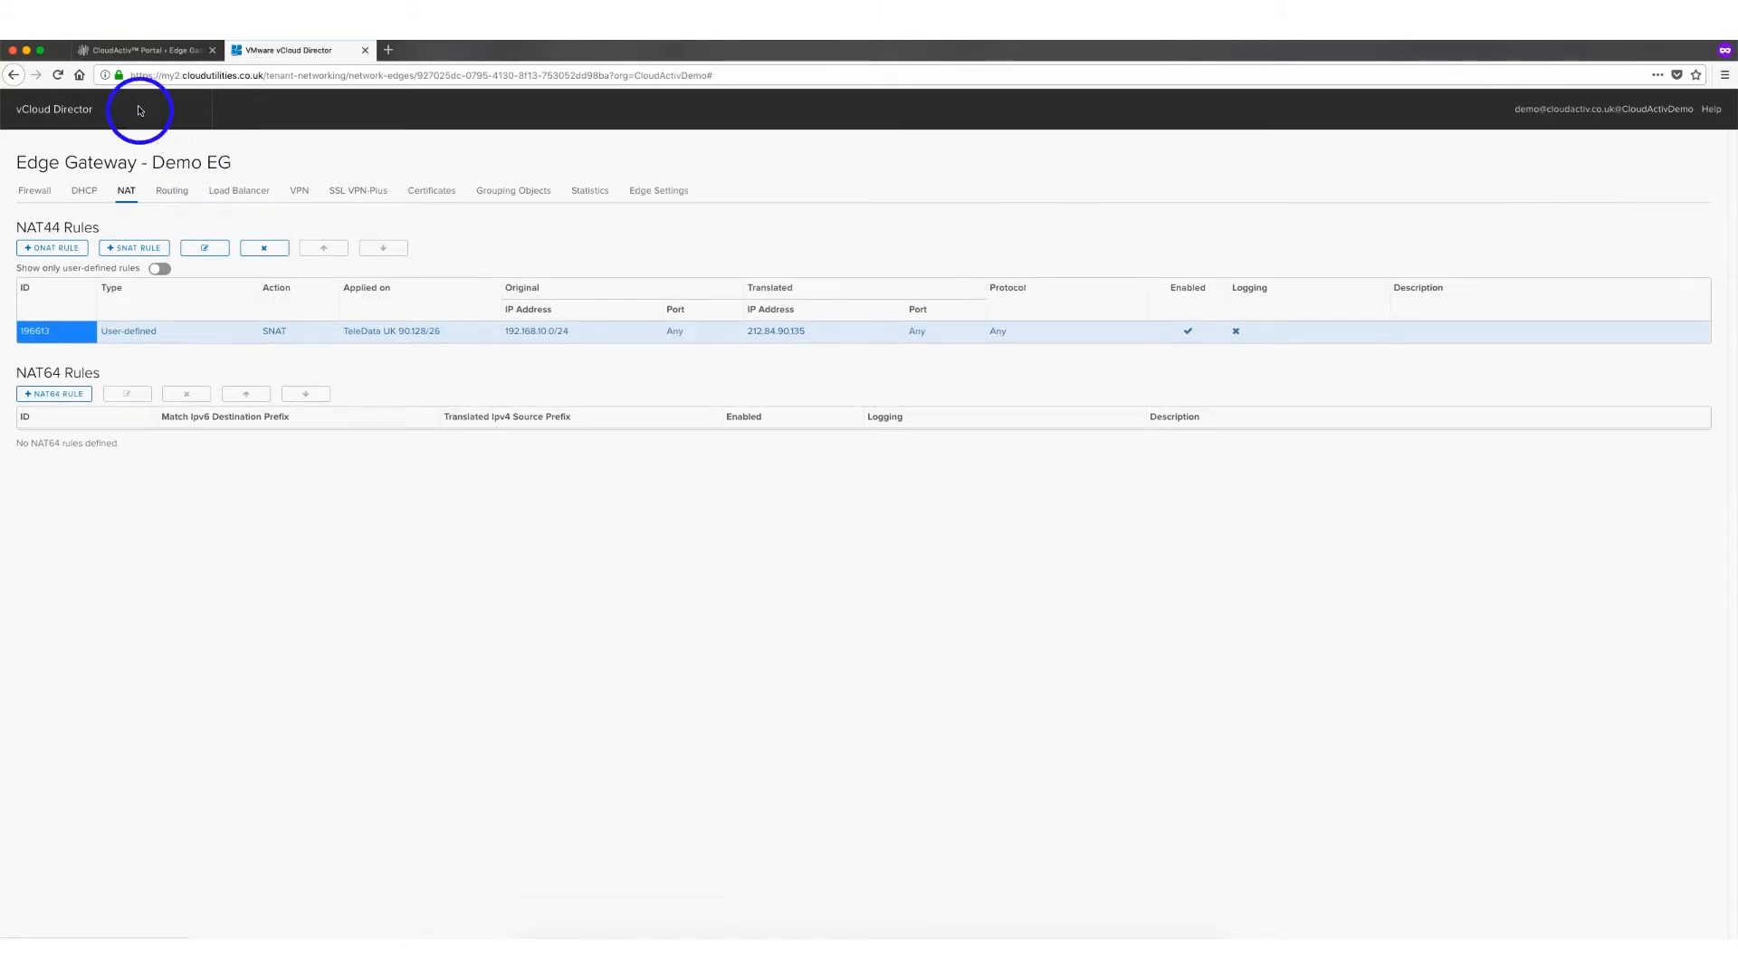
Open the web server's console from the virtual servers list in the CloudActiv portal tab
{"action": "left_click", "coordinate": [132, 56]}
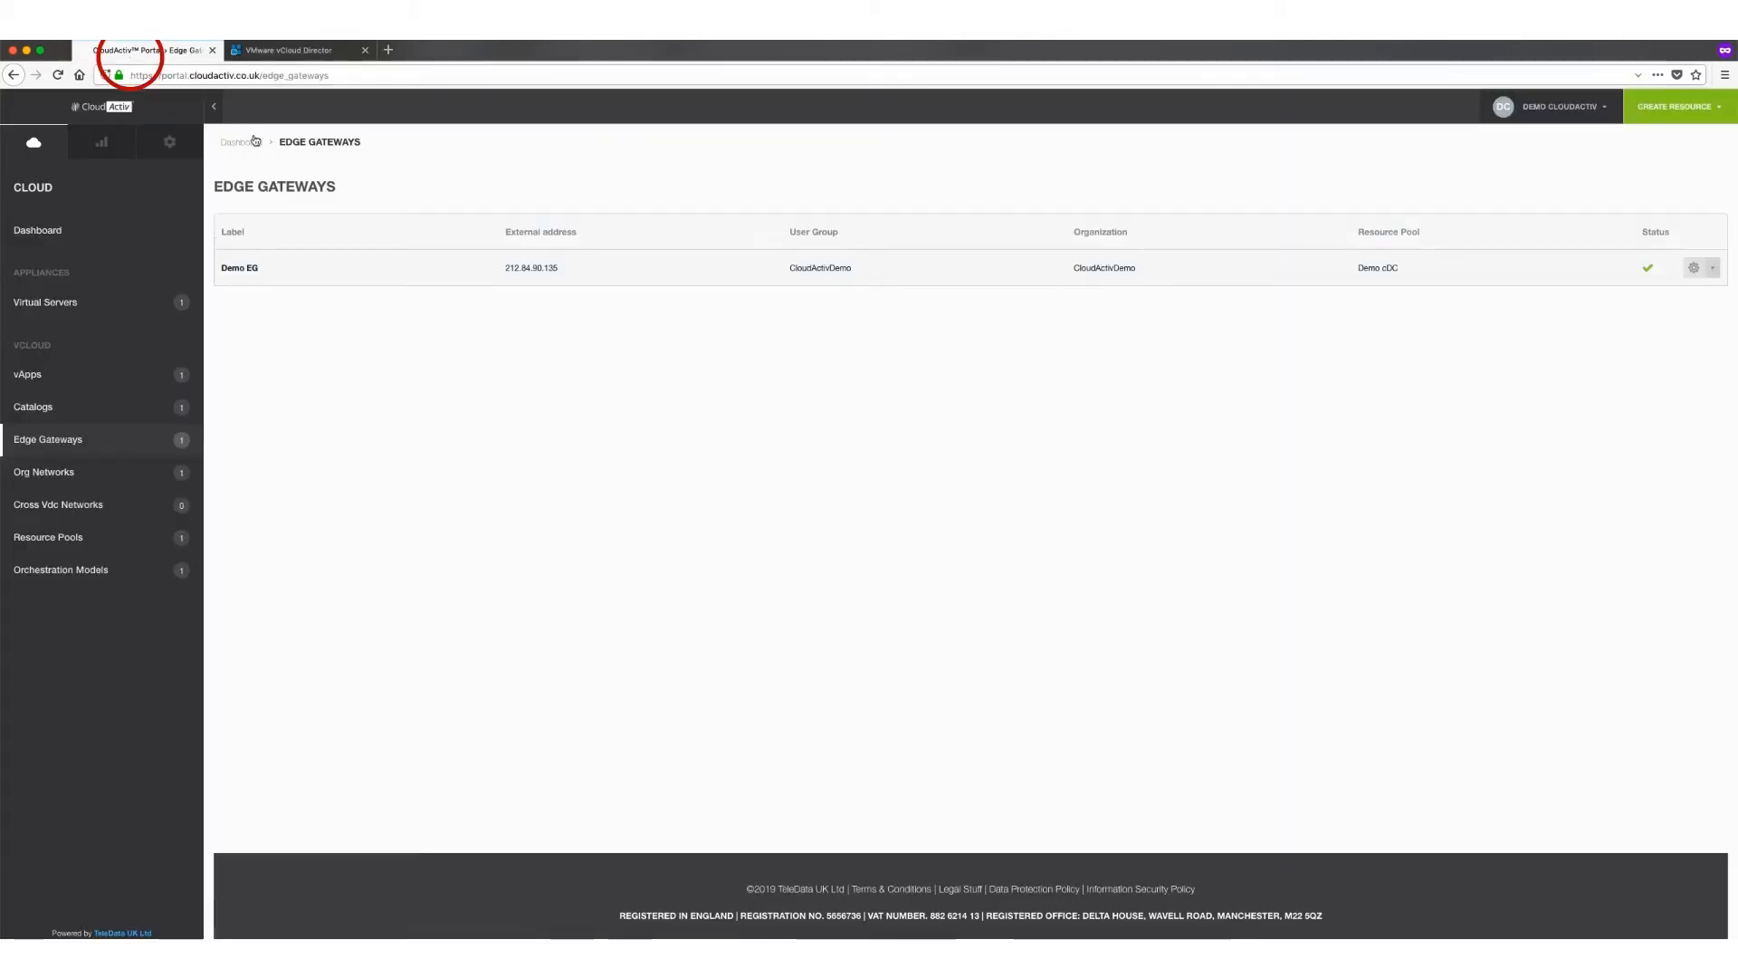
{"action": "left_click", "coordinate": [91, 302]}
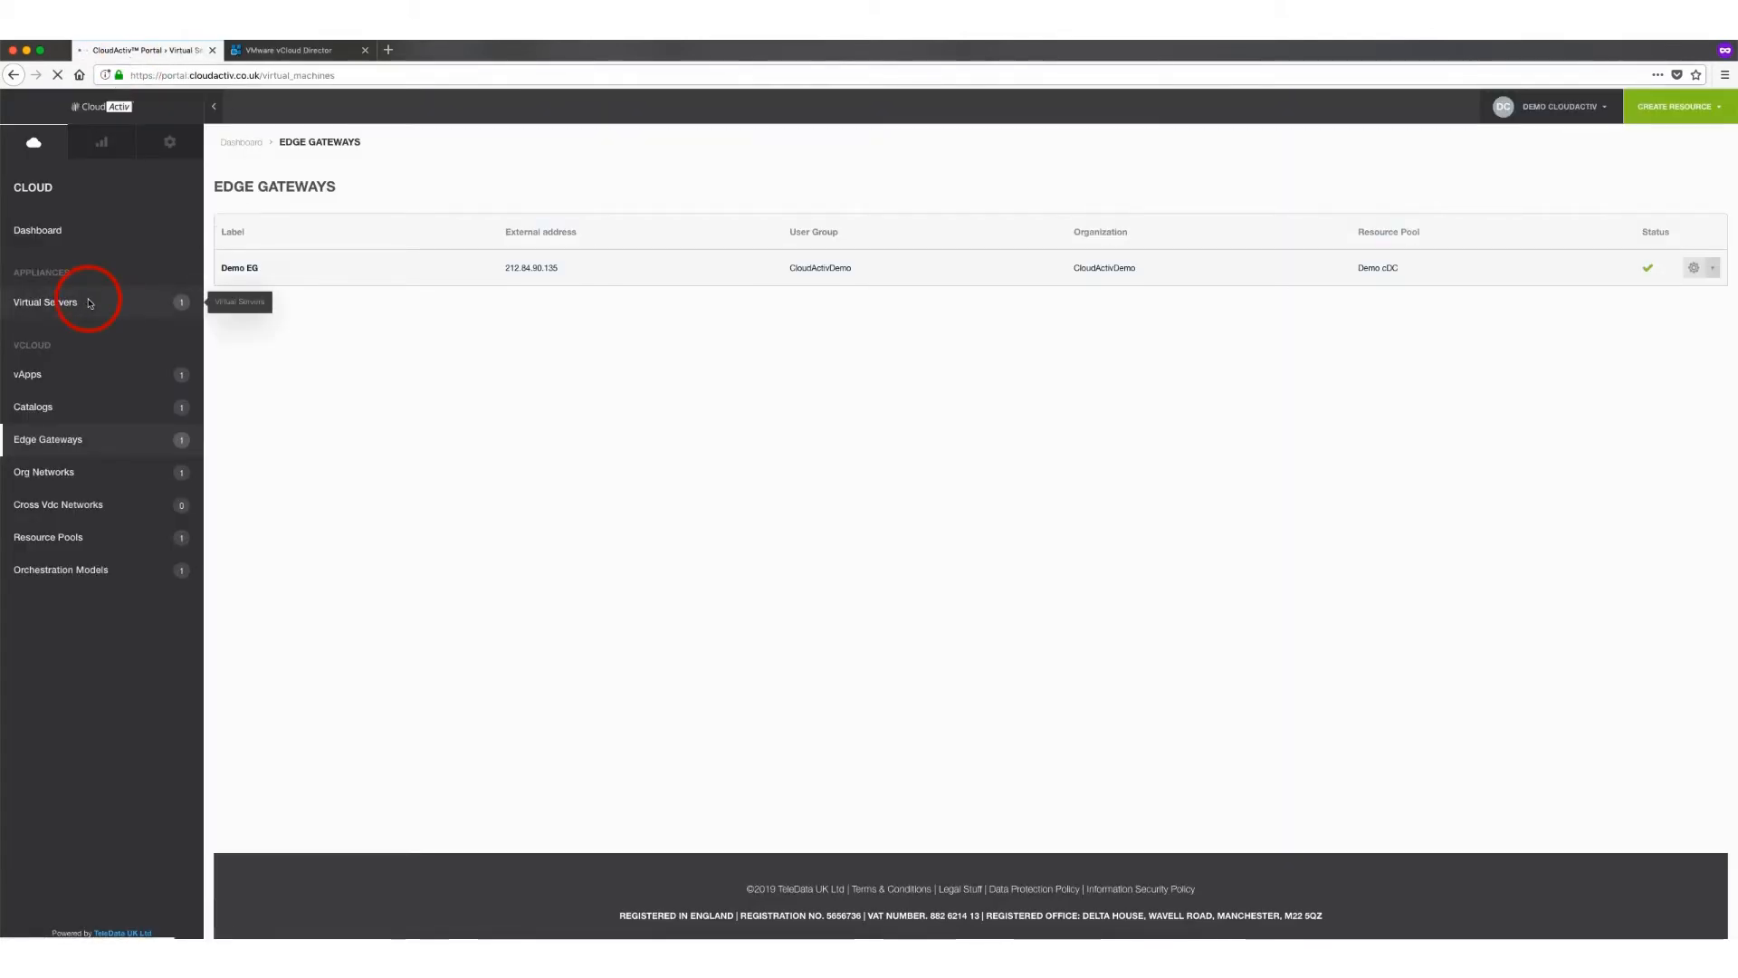
{"action": "left_click", "coordinate": [300, 270]}
{"action": "left_click", "coordinate": [278, 268]}
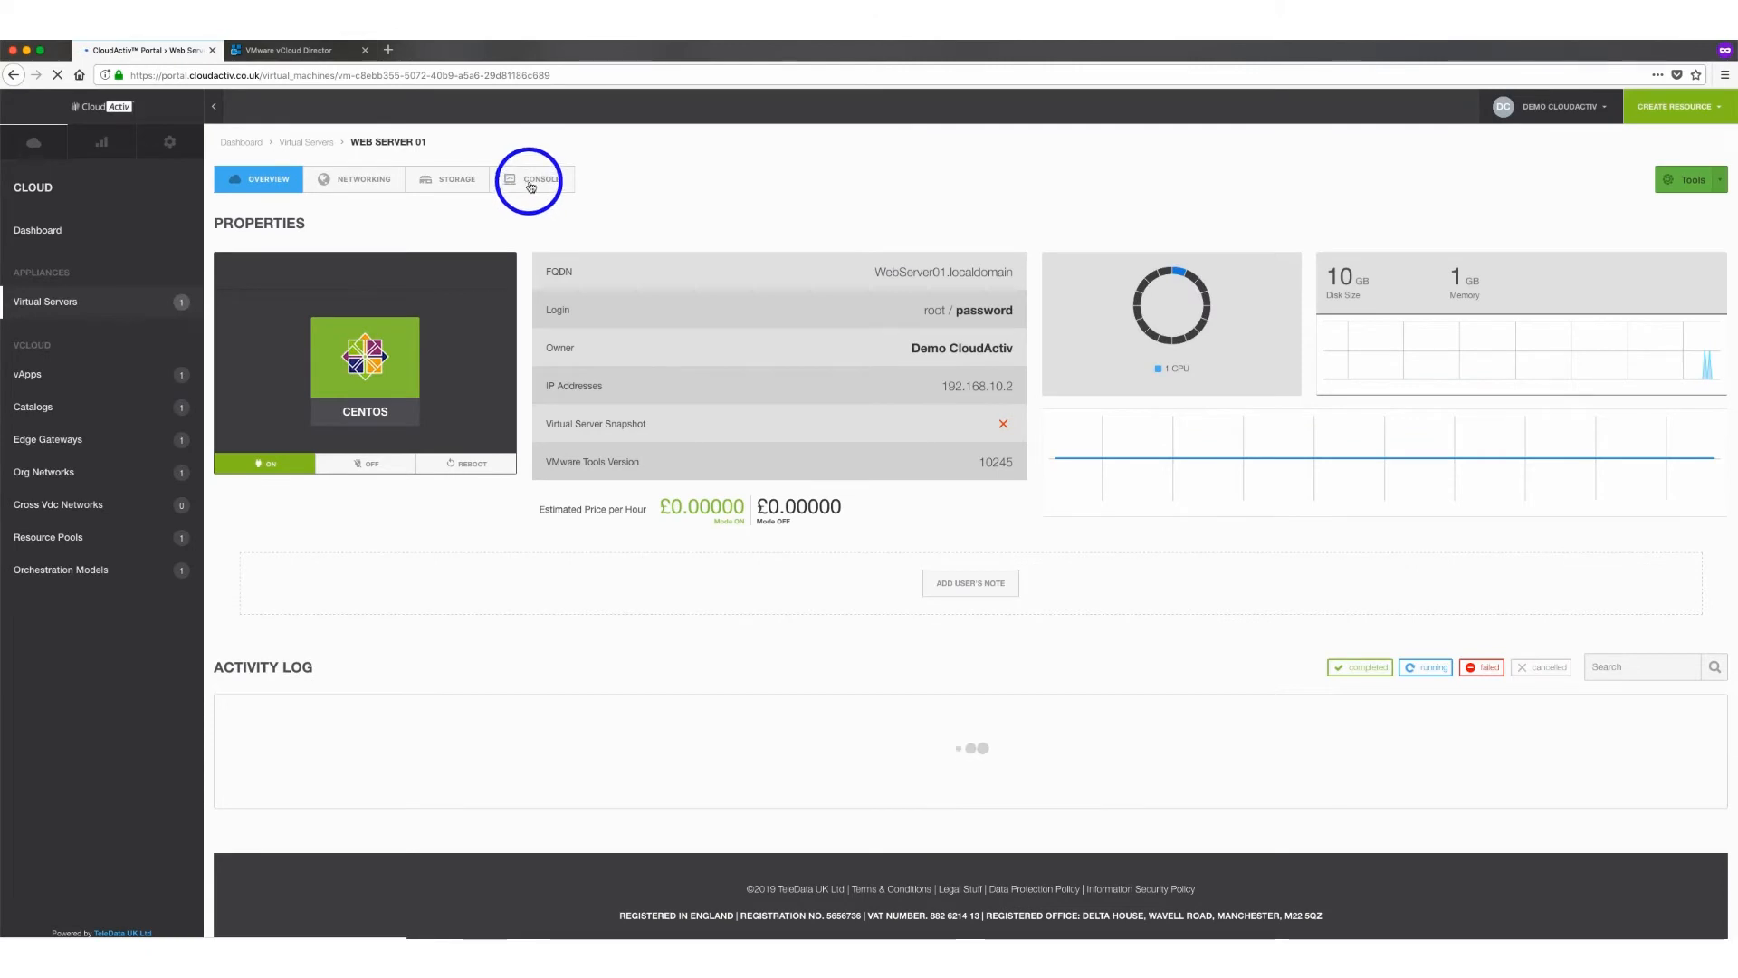
{"action": "left_click", "coordinate": [531, 186]}
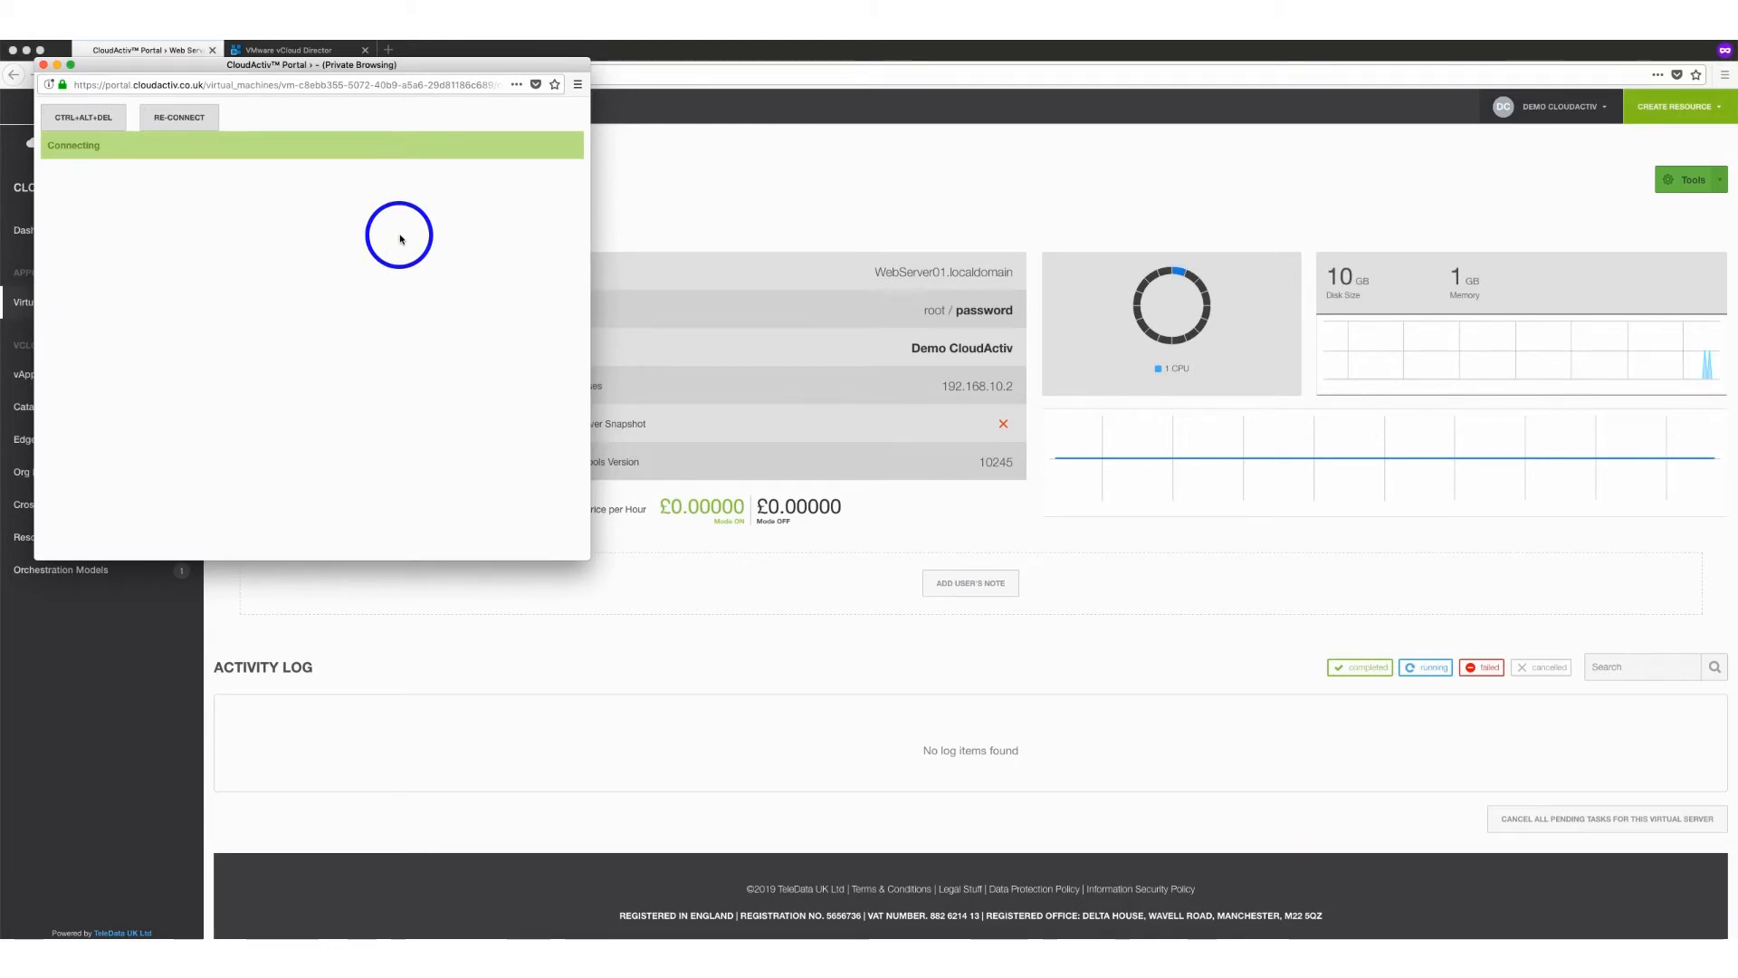
{"action": "left_click", "coordinate": [401, 238]}
Ping 8.8.8.8 from the web server console to test outbound connectivity
{"action": "type", "text": "ping 8.8.8.8"}
{"action": "key", "text": "Return"}
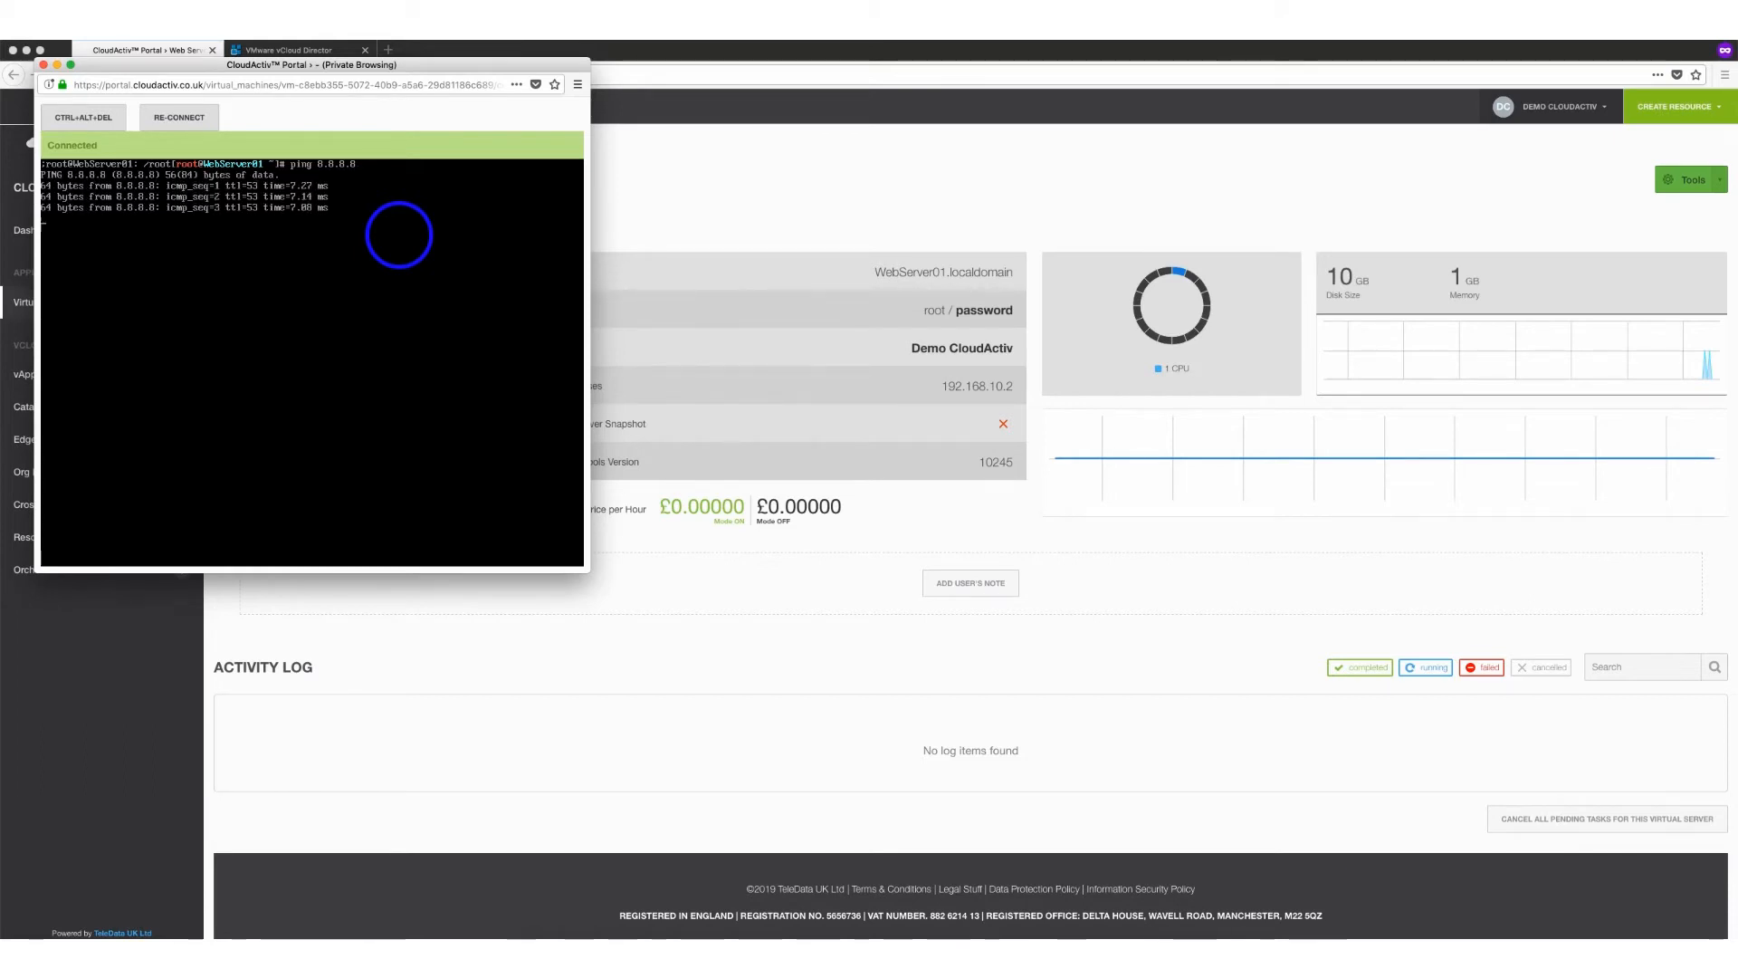
Stop the ping, clear the console and check the server's public address with curl ifconfig.me
{"action": "key", "text": "ctrl+c"}
{"action": "type", "text": "clear"}
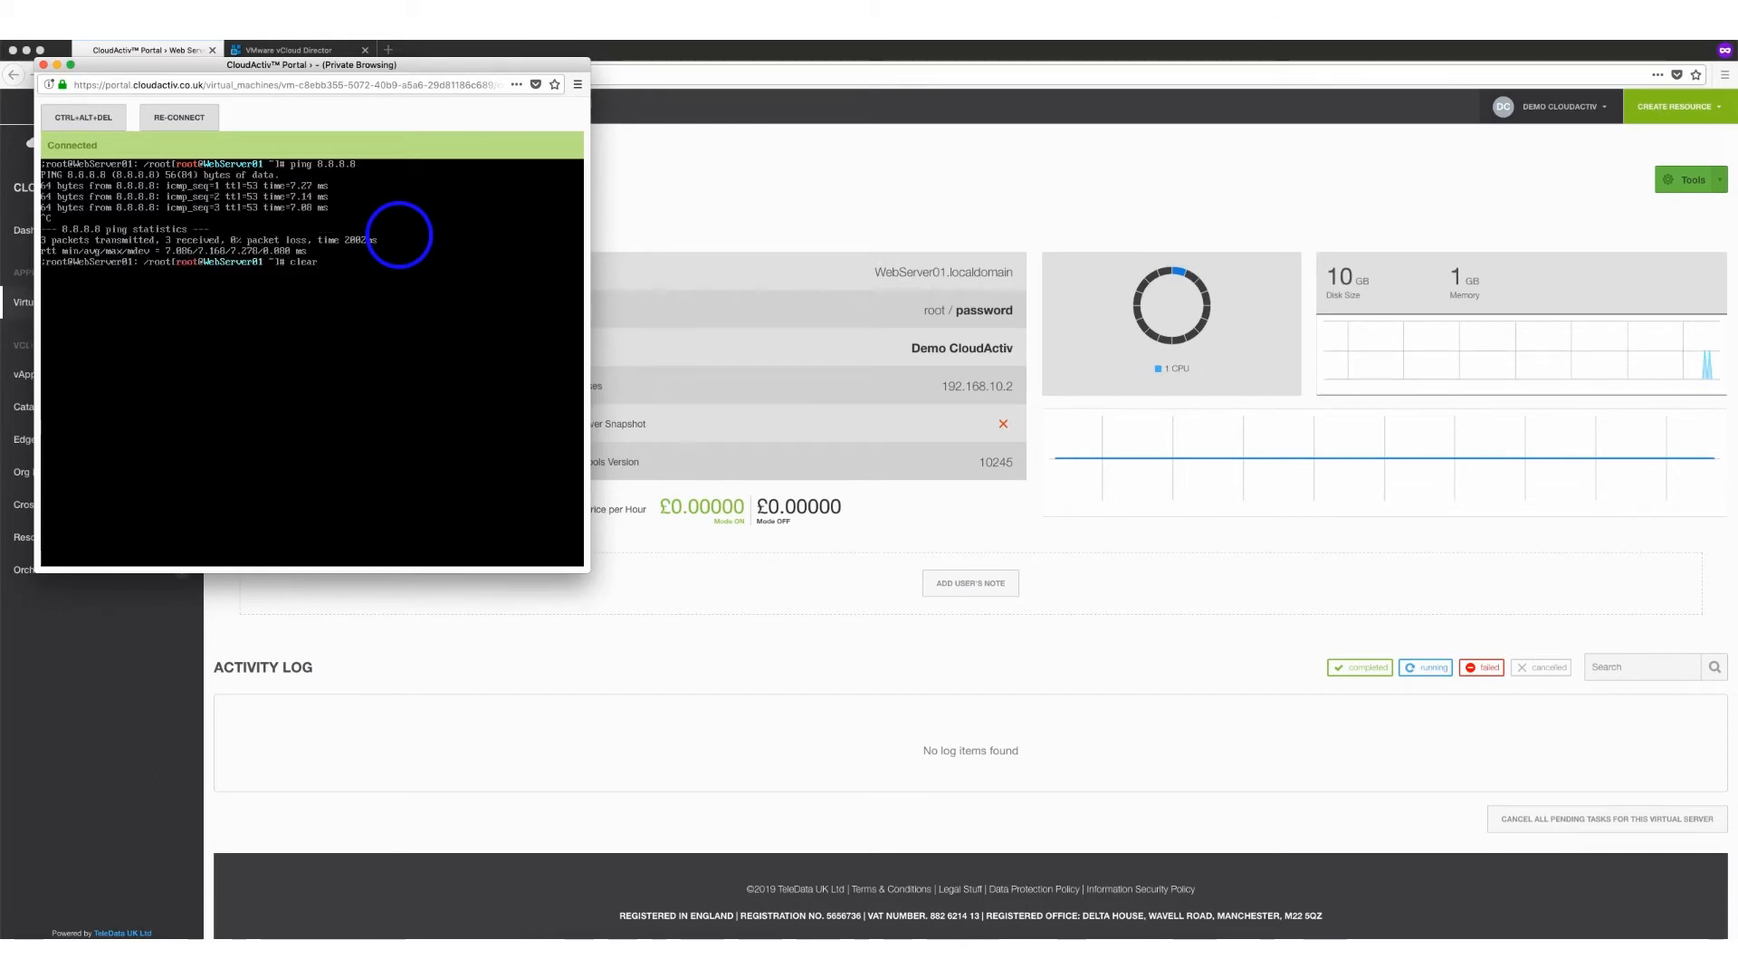
{"action": "key", "text": "Up"}
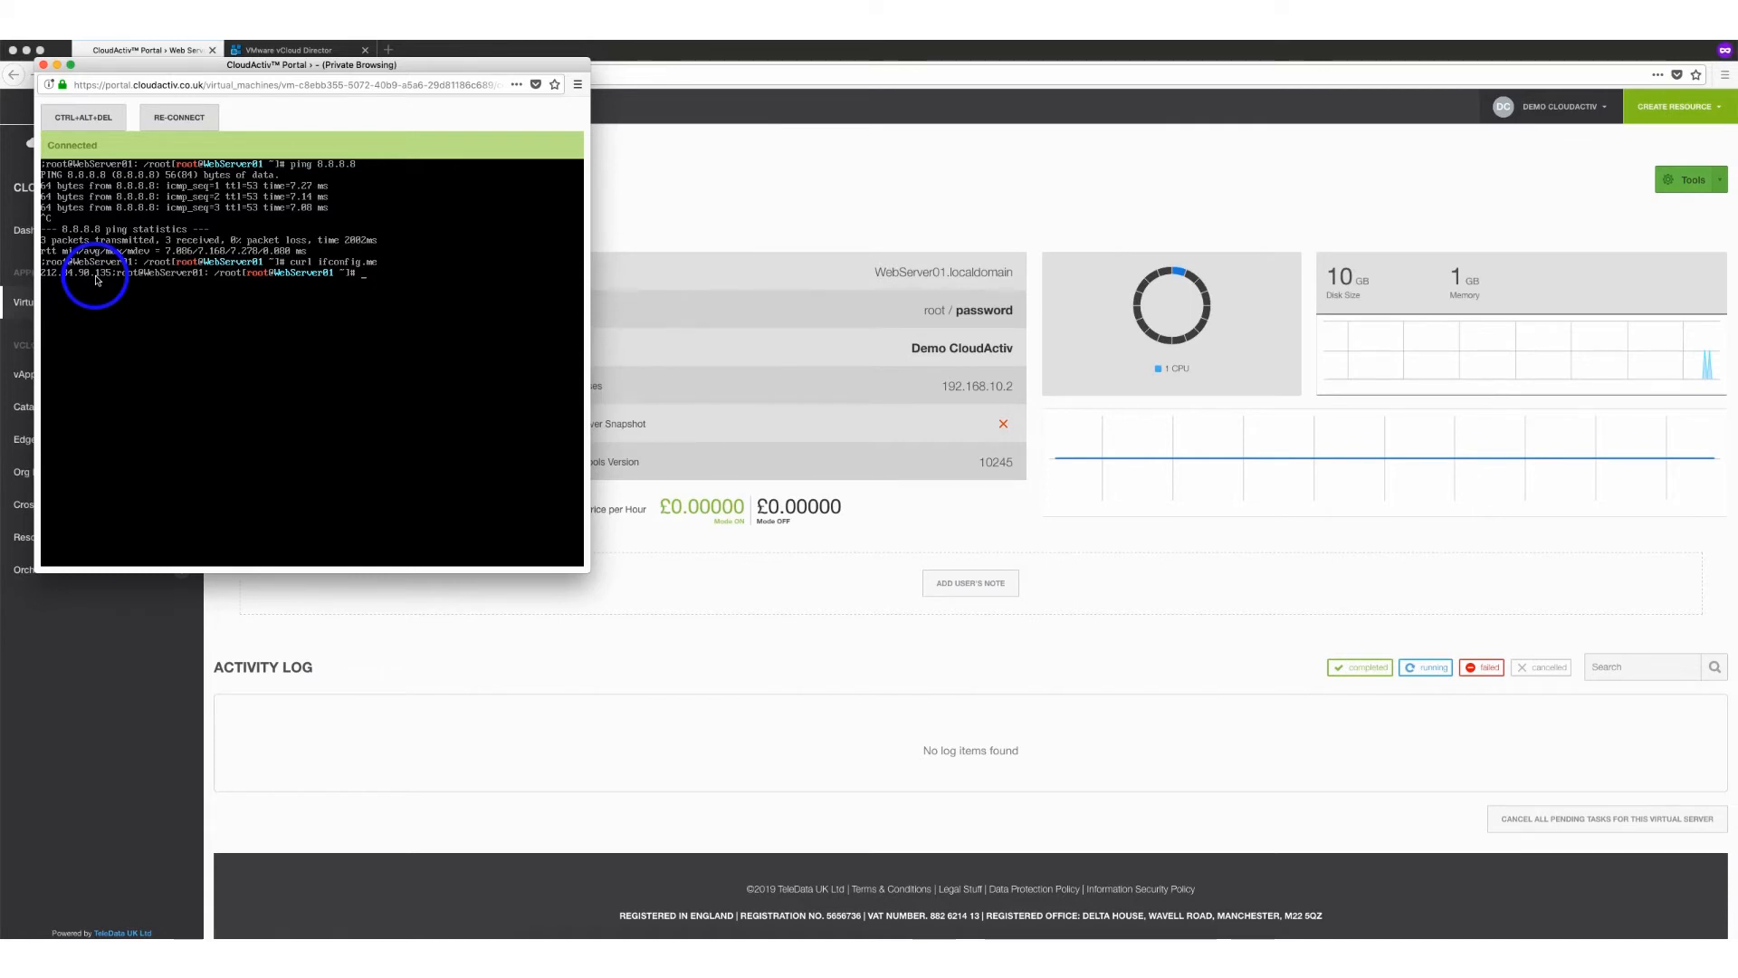
{"action": "left_click", "coordinate": [703, 172]}
Start a new DNAT rule on the edge gateway with original IP 212.84.90.135
{"action": "left_click", "coordinate": [277, 51]}
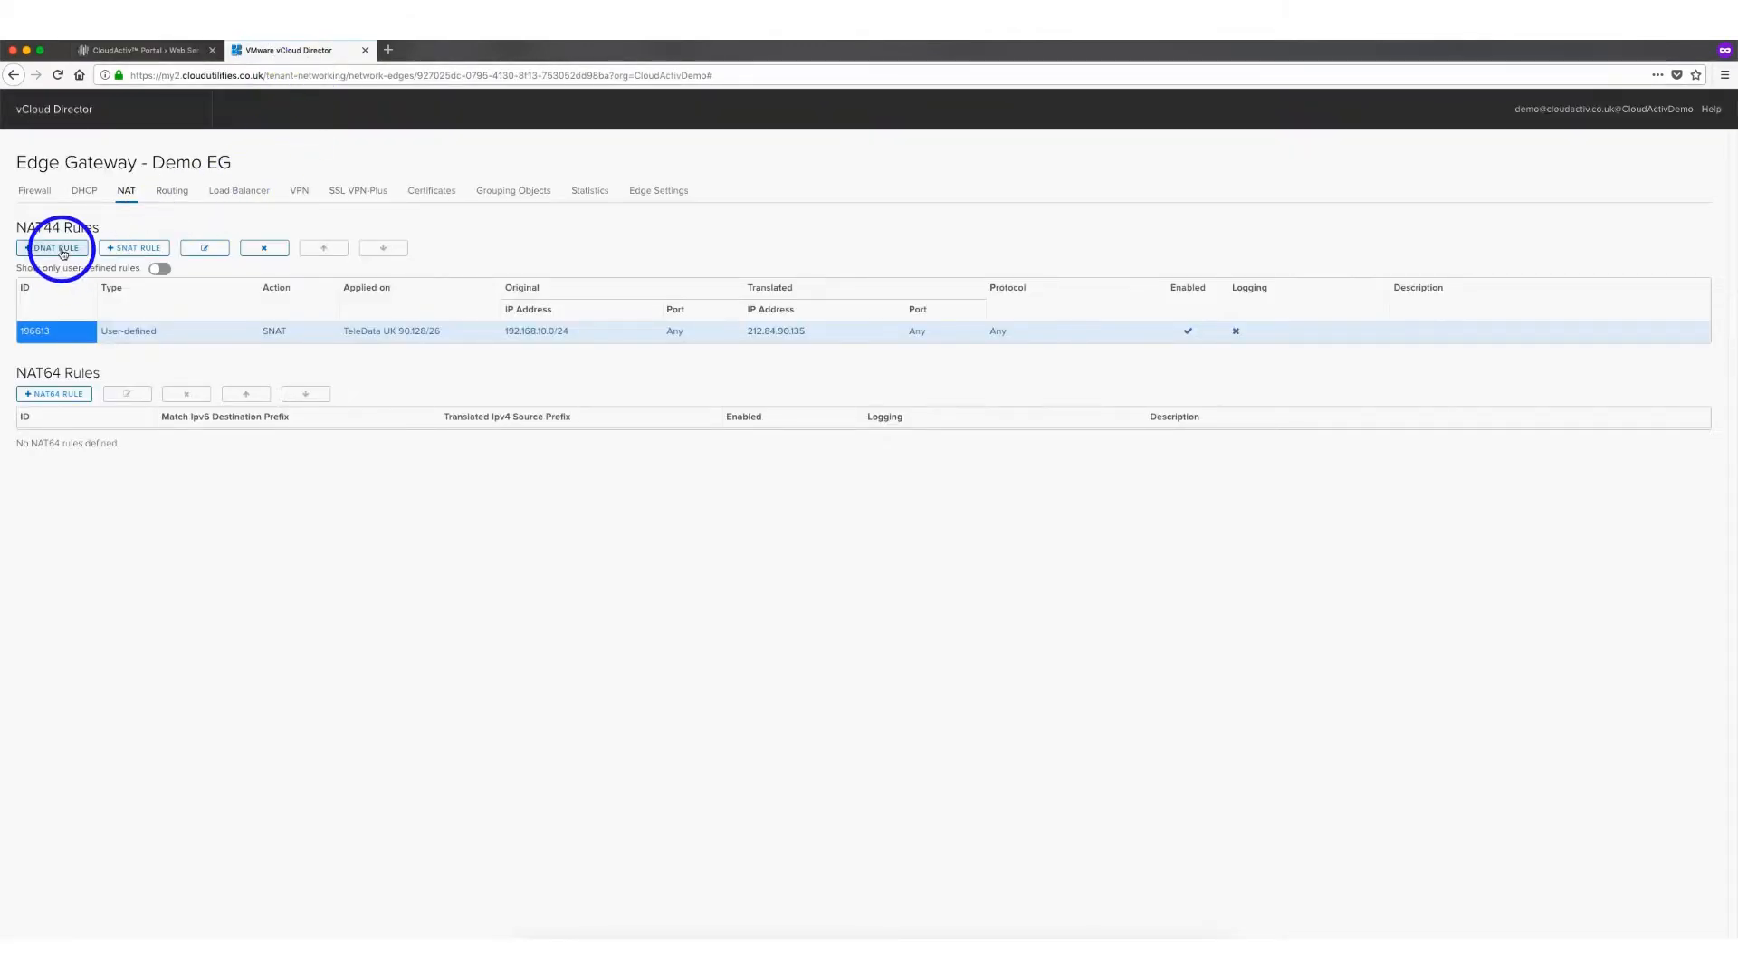
{"action": "left_click", "coordinate": [62, 254]}
{"action": "left_click", "coordinate": [876, 356]}
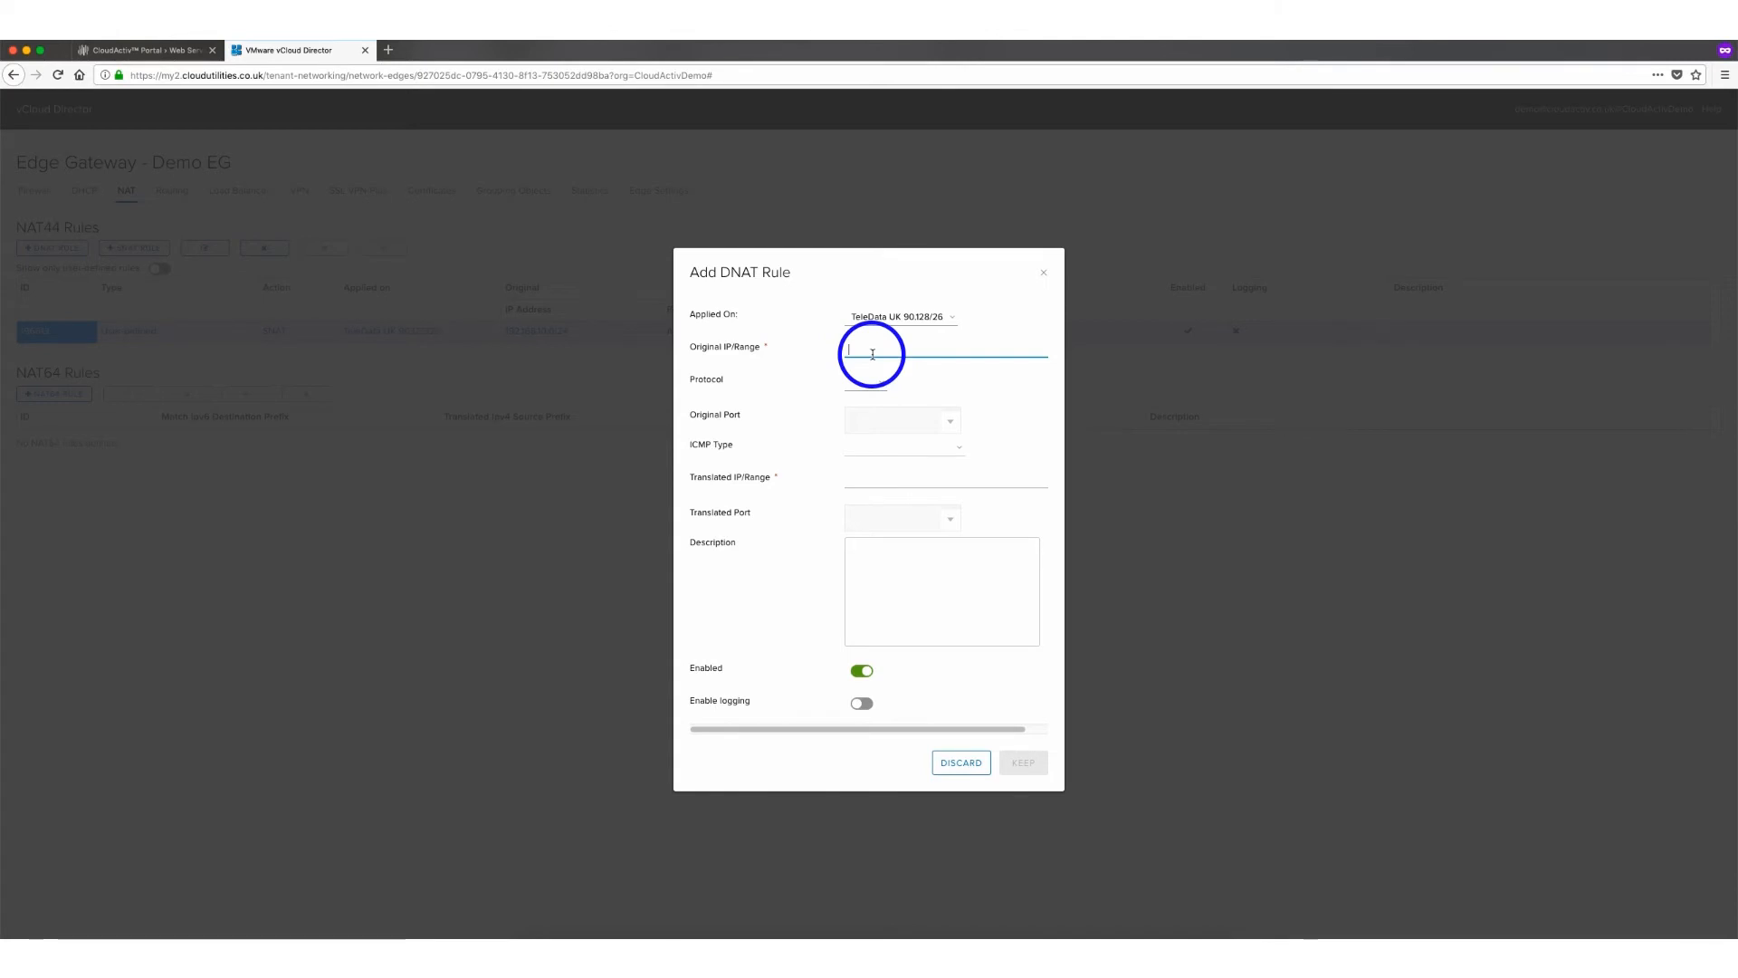
{"action": "type", "text": "212.84"}
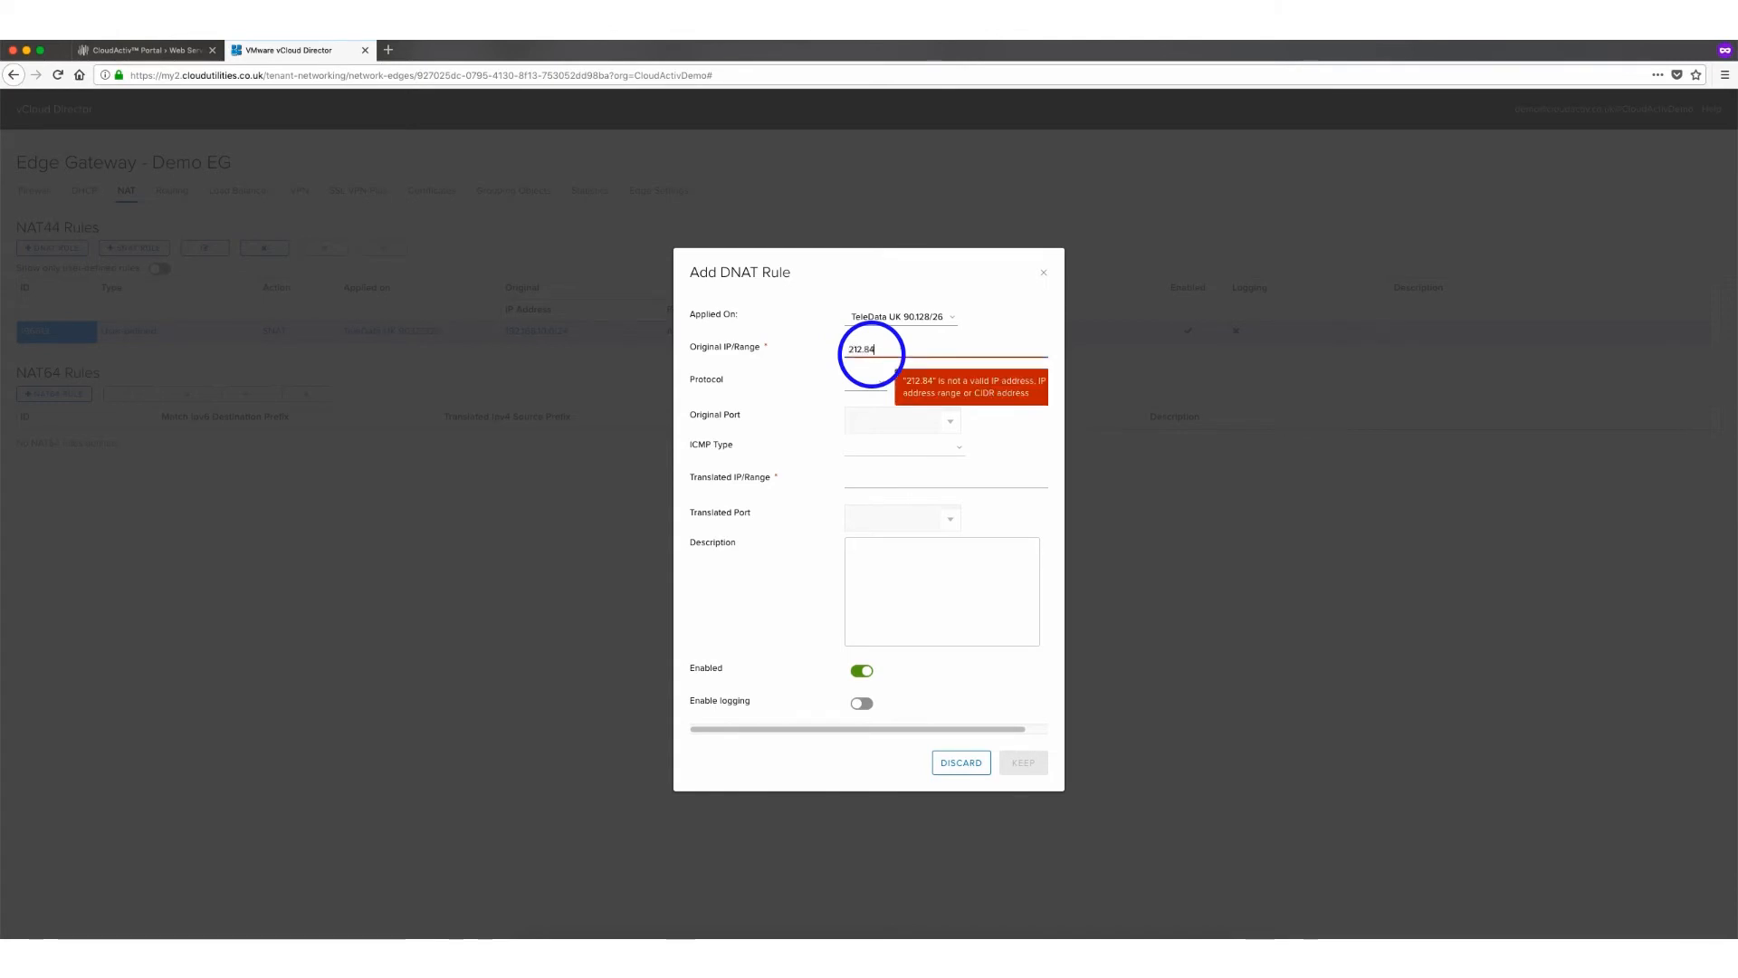
{"action": "type", "text": ".90.13"}
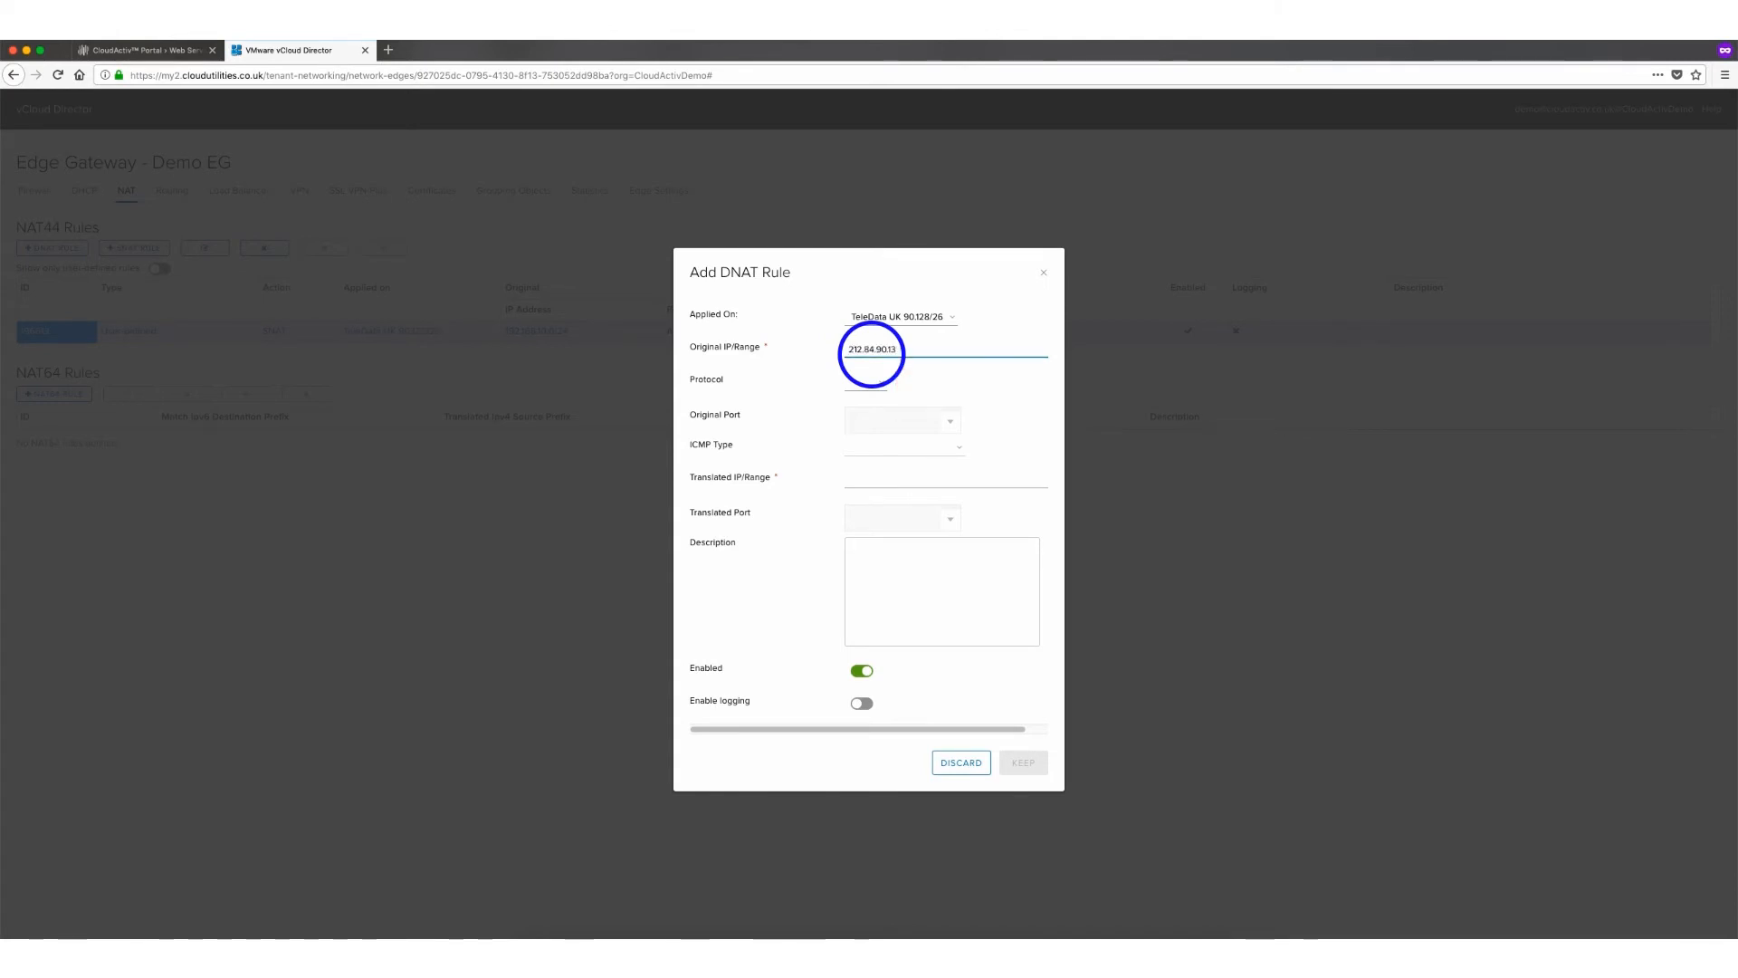
{"action": "type", "text": "5"}
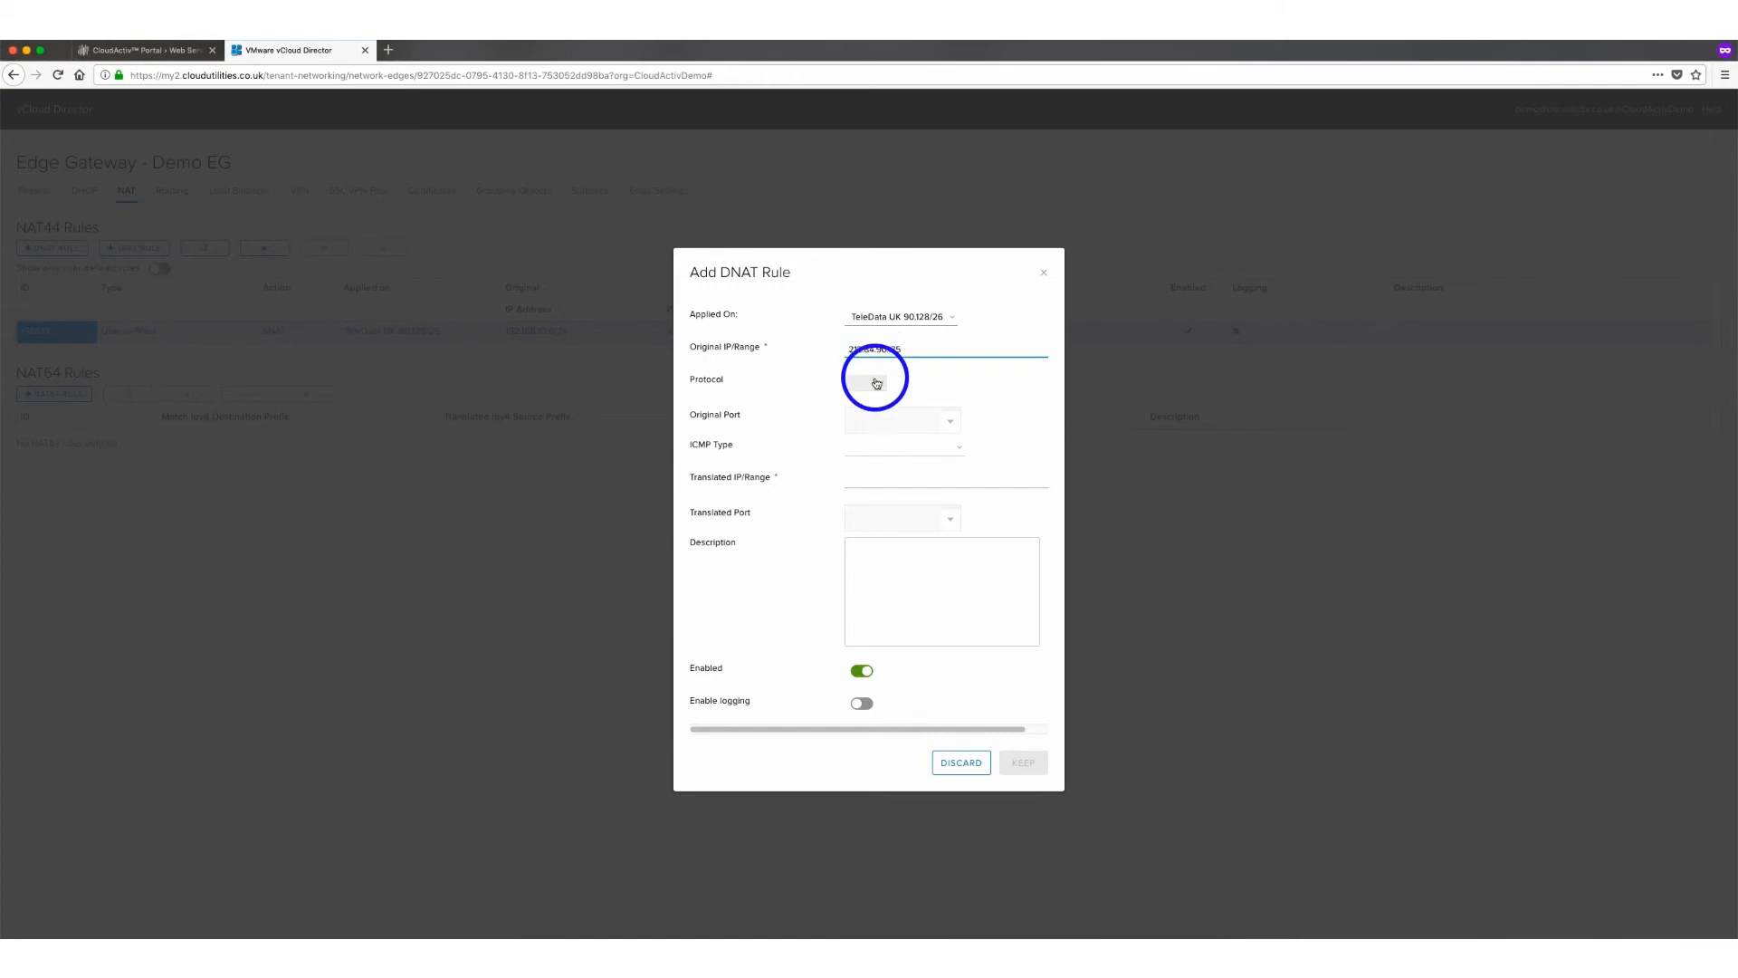
Set the DNAT rule's protocol to TCP, original port to 22 and translated IP to 192.168.10.2
{"action": "left_click", "coordinate": [876, 383]}
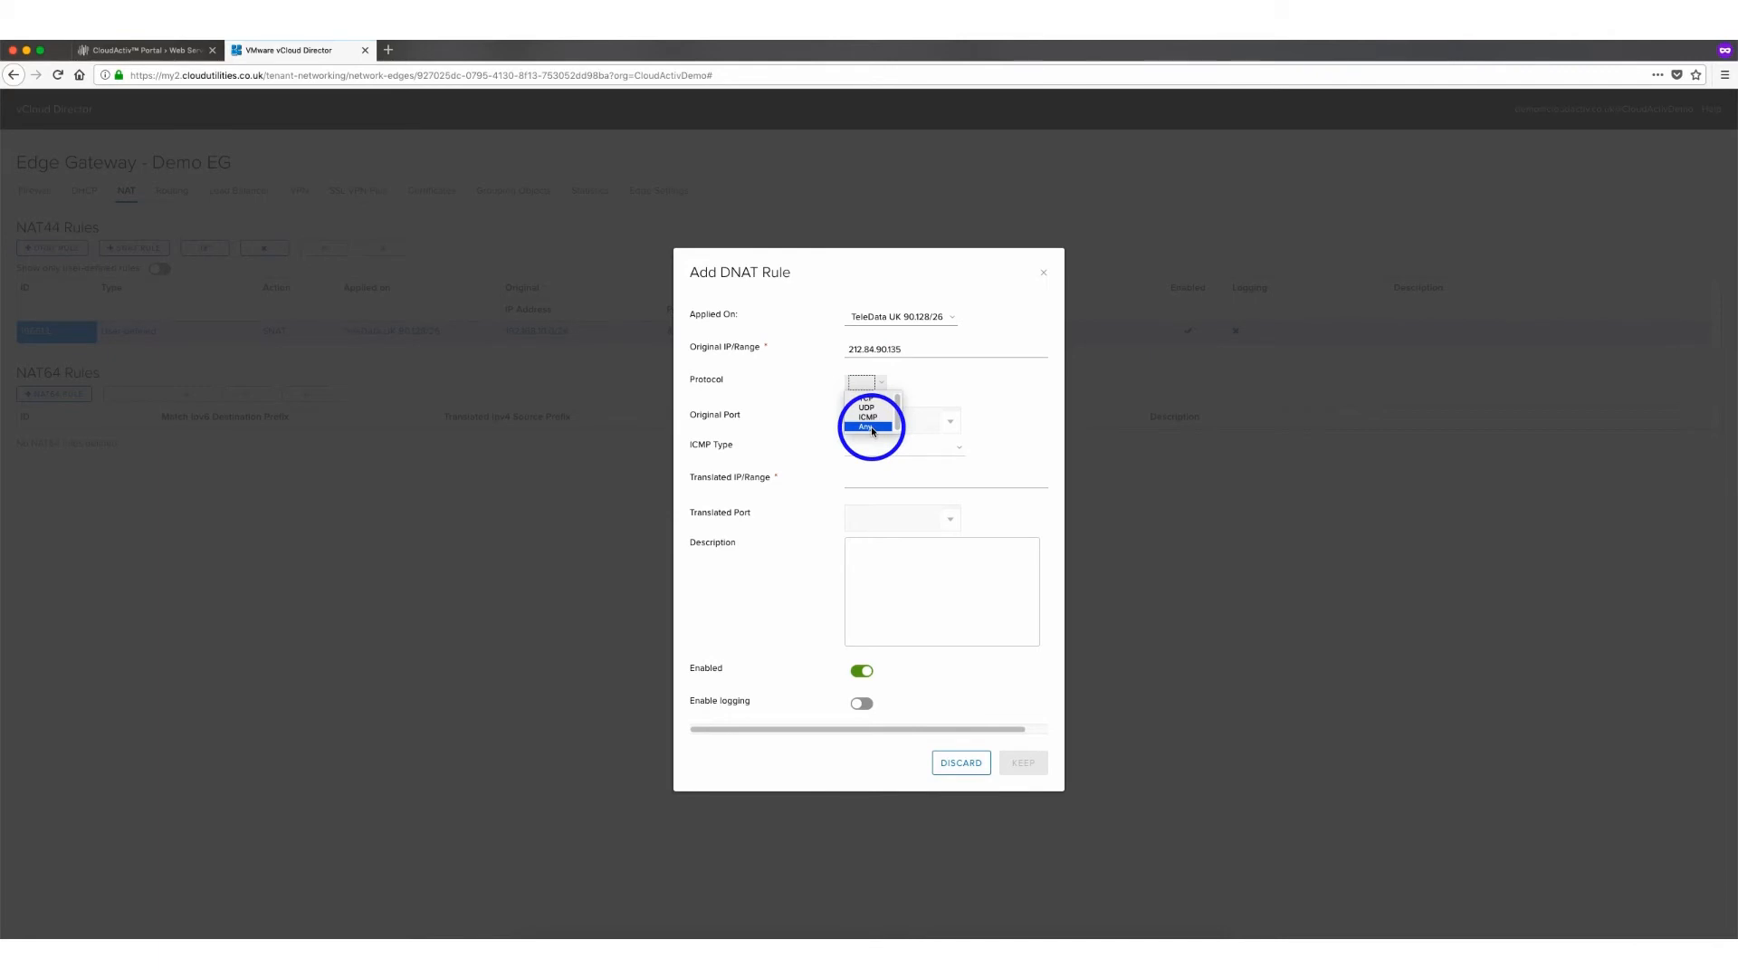
{"action": "left_click", "coordinate": [875, 428]}
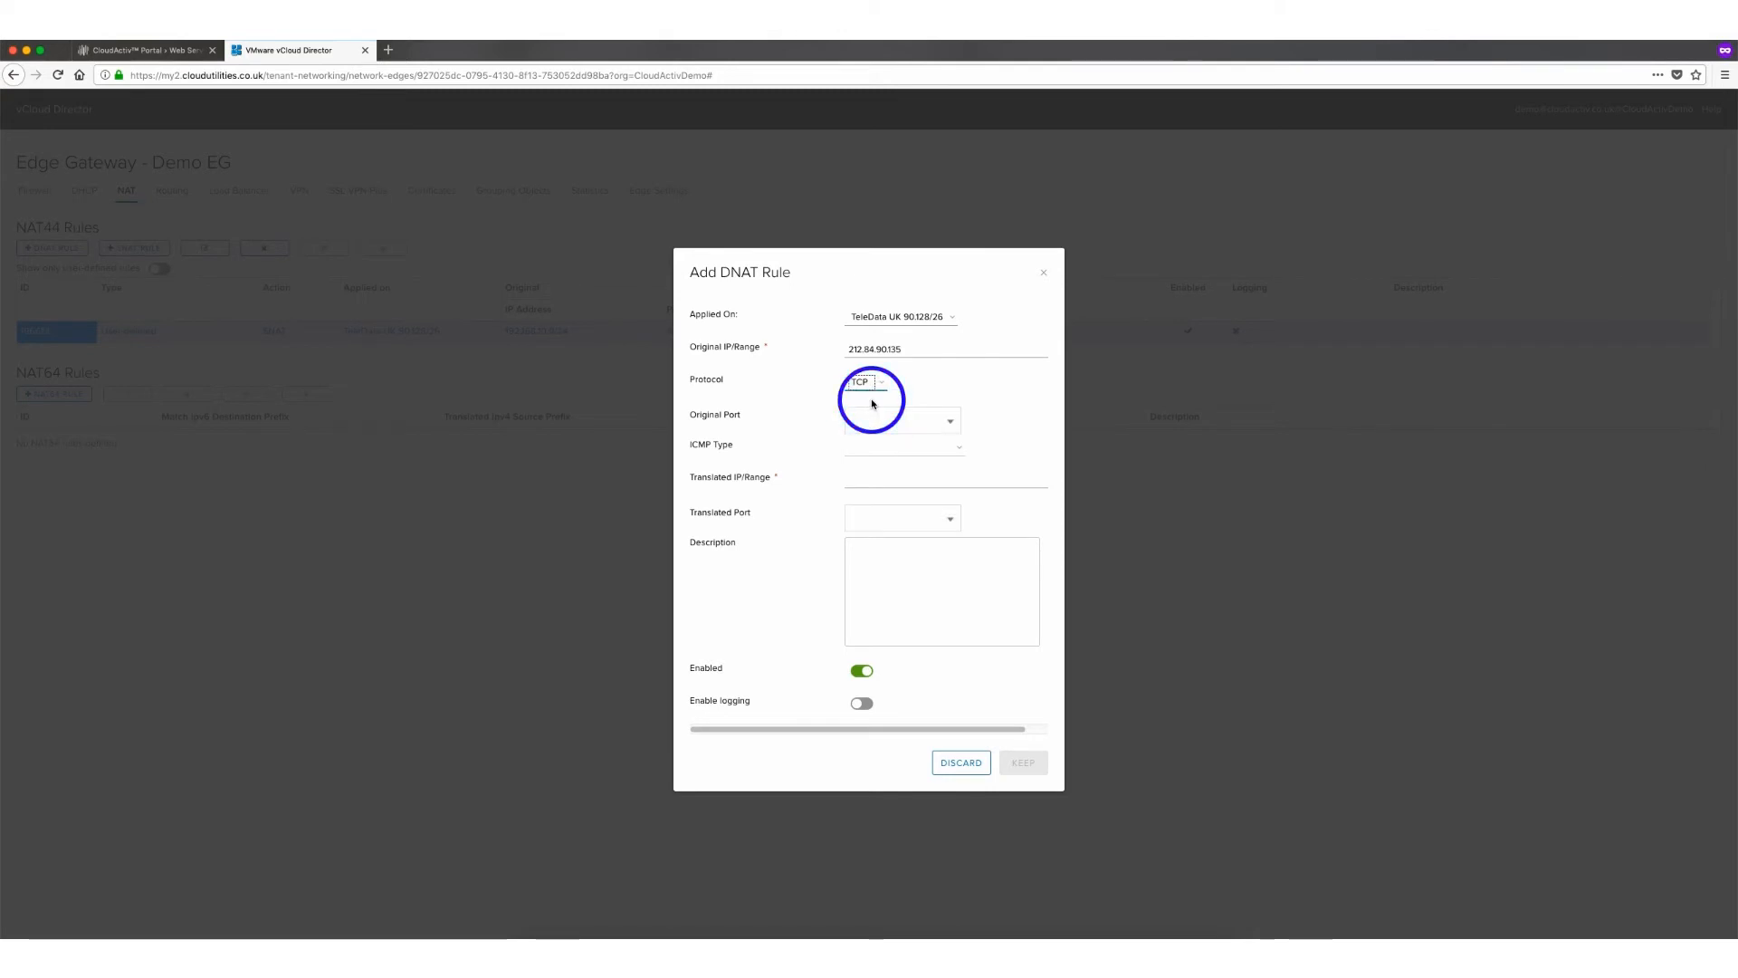
{"action": "left_click", "coordinate": [881, 429]}
{"action": "type", "text": "22"}
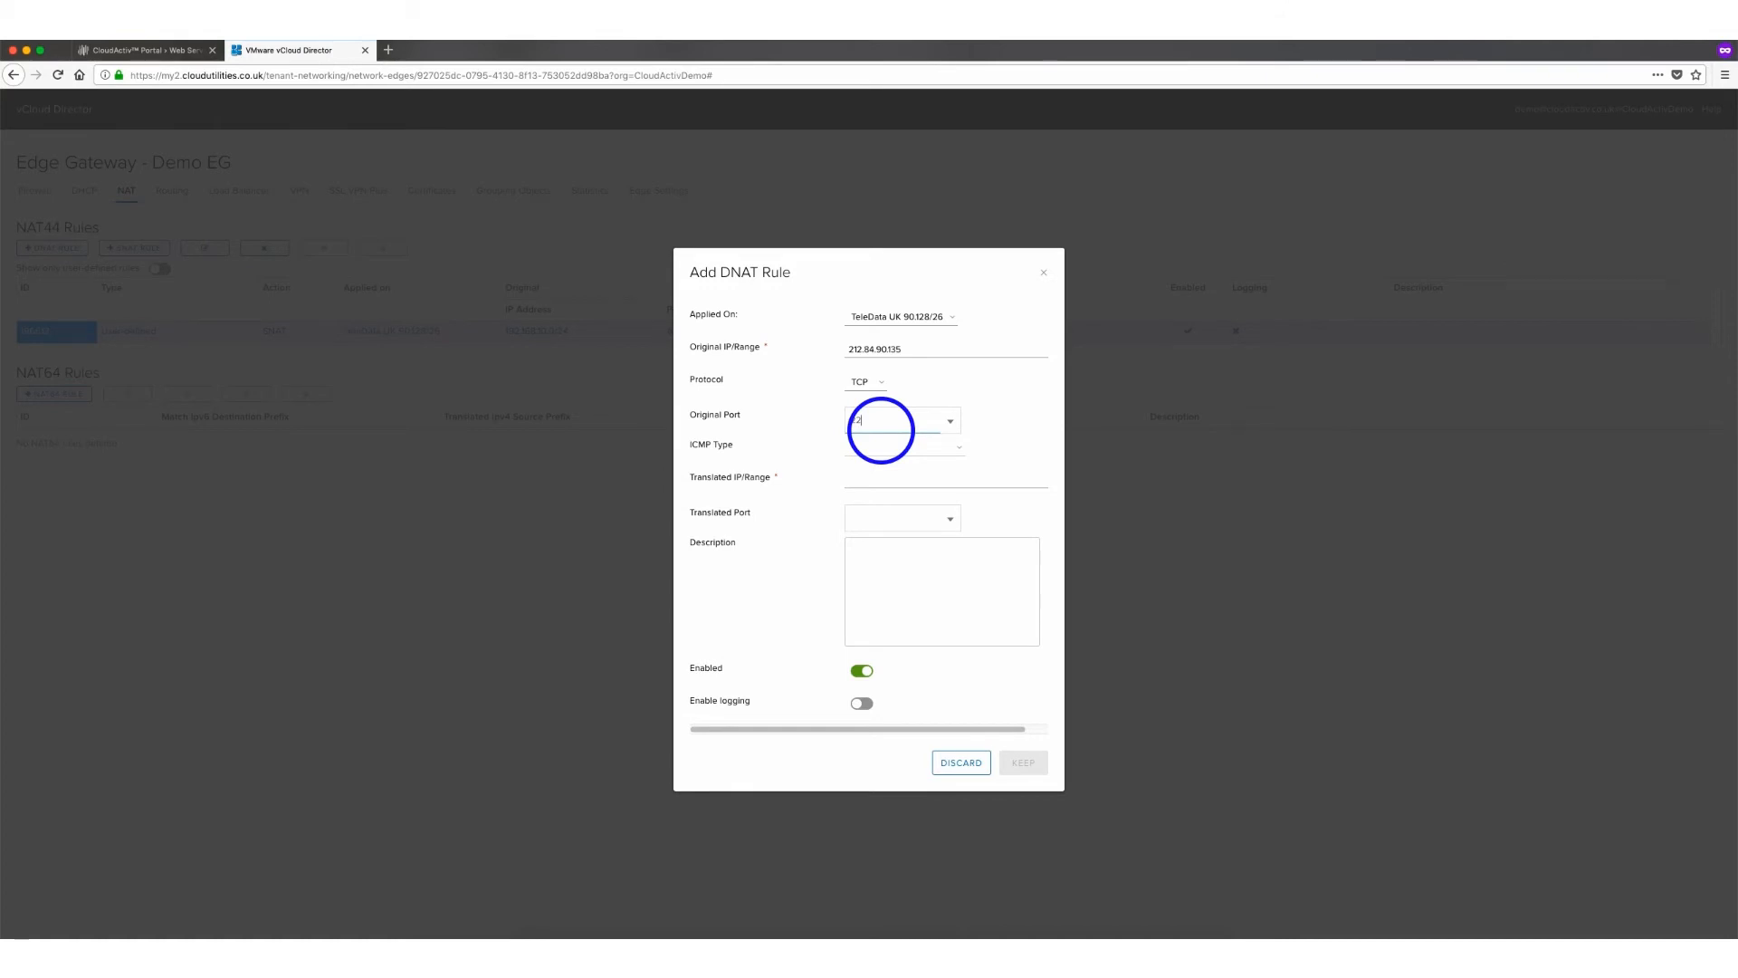
{"action": "left_click", "coordinate": [864, 479]}
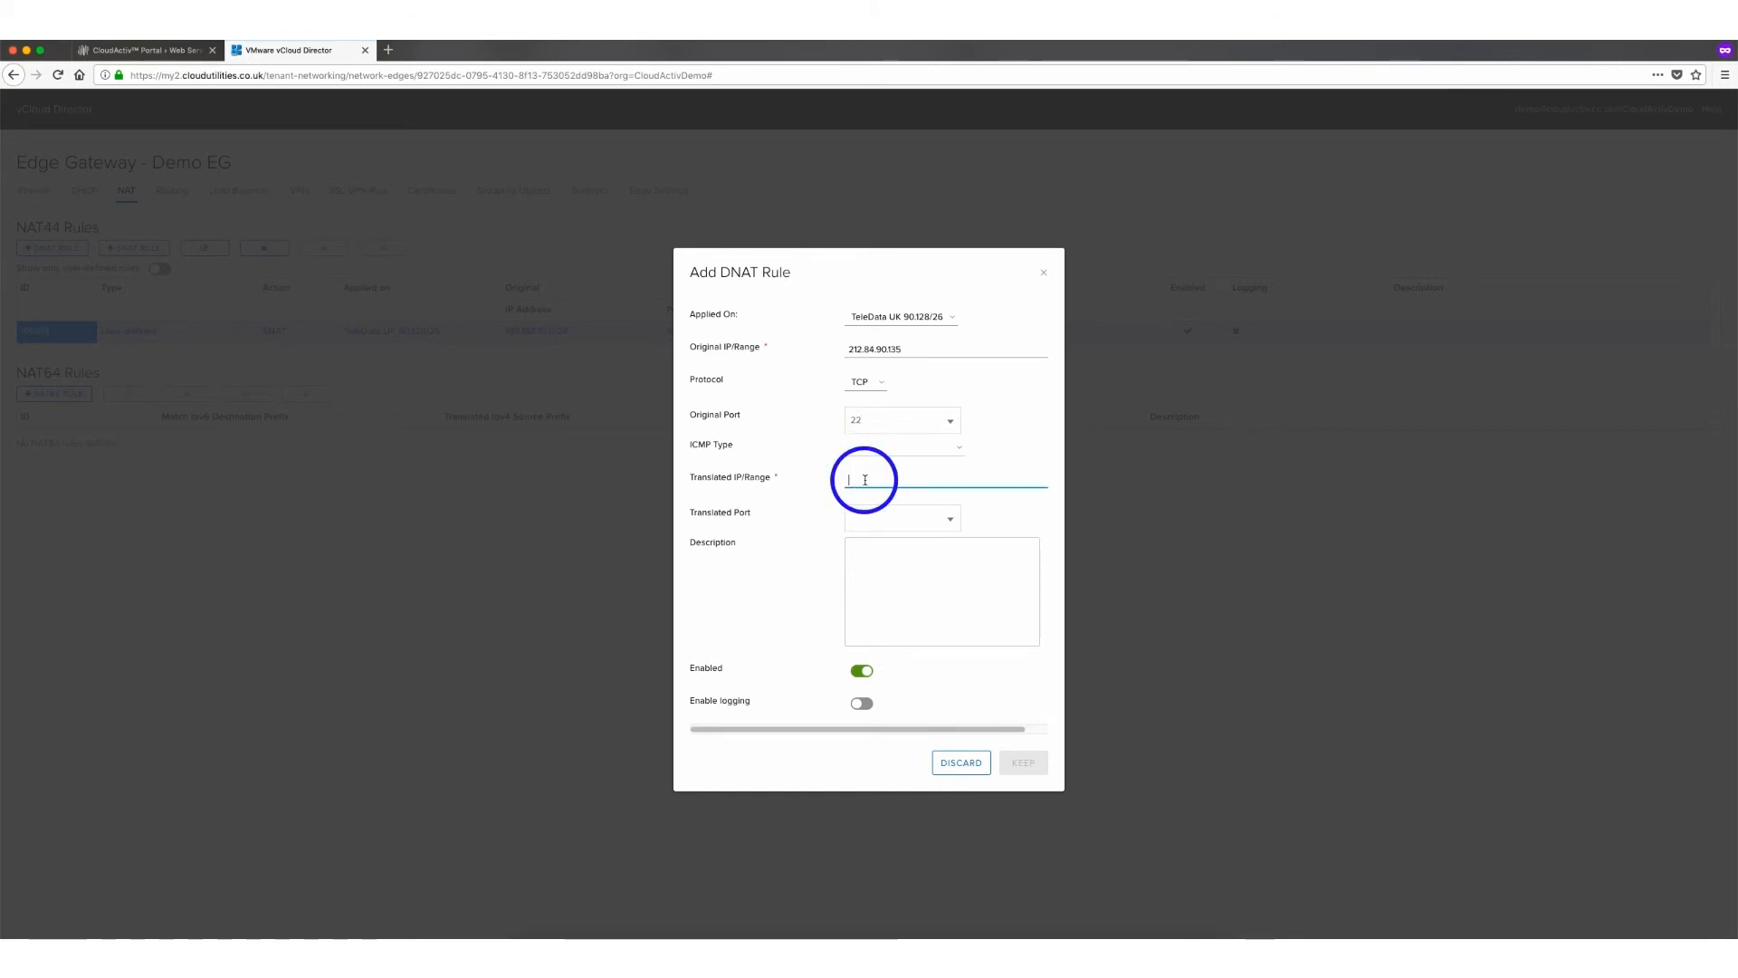
{"action": "type", "text": "192.168.10.2"}
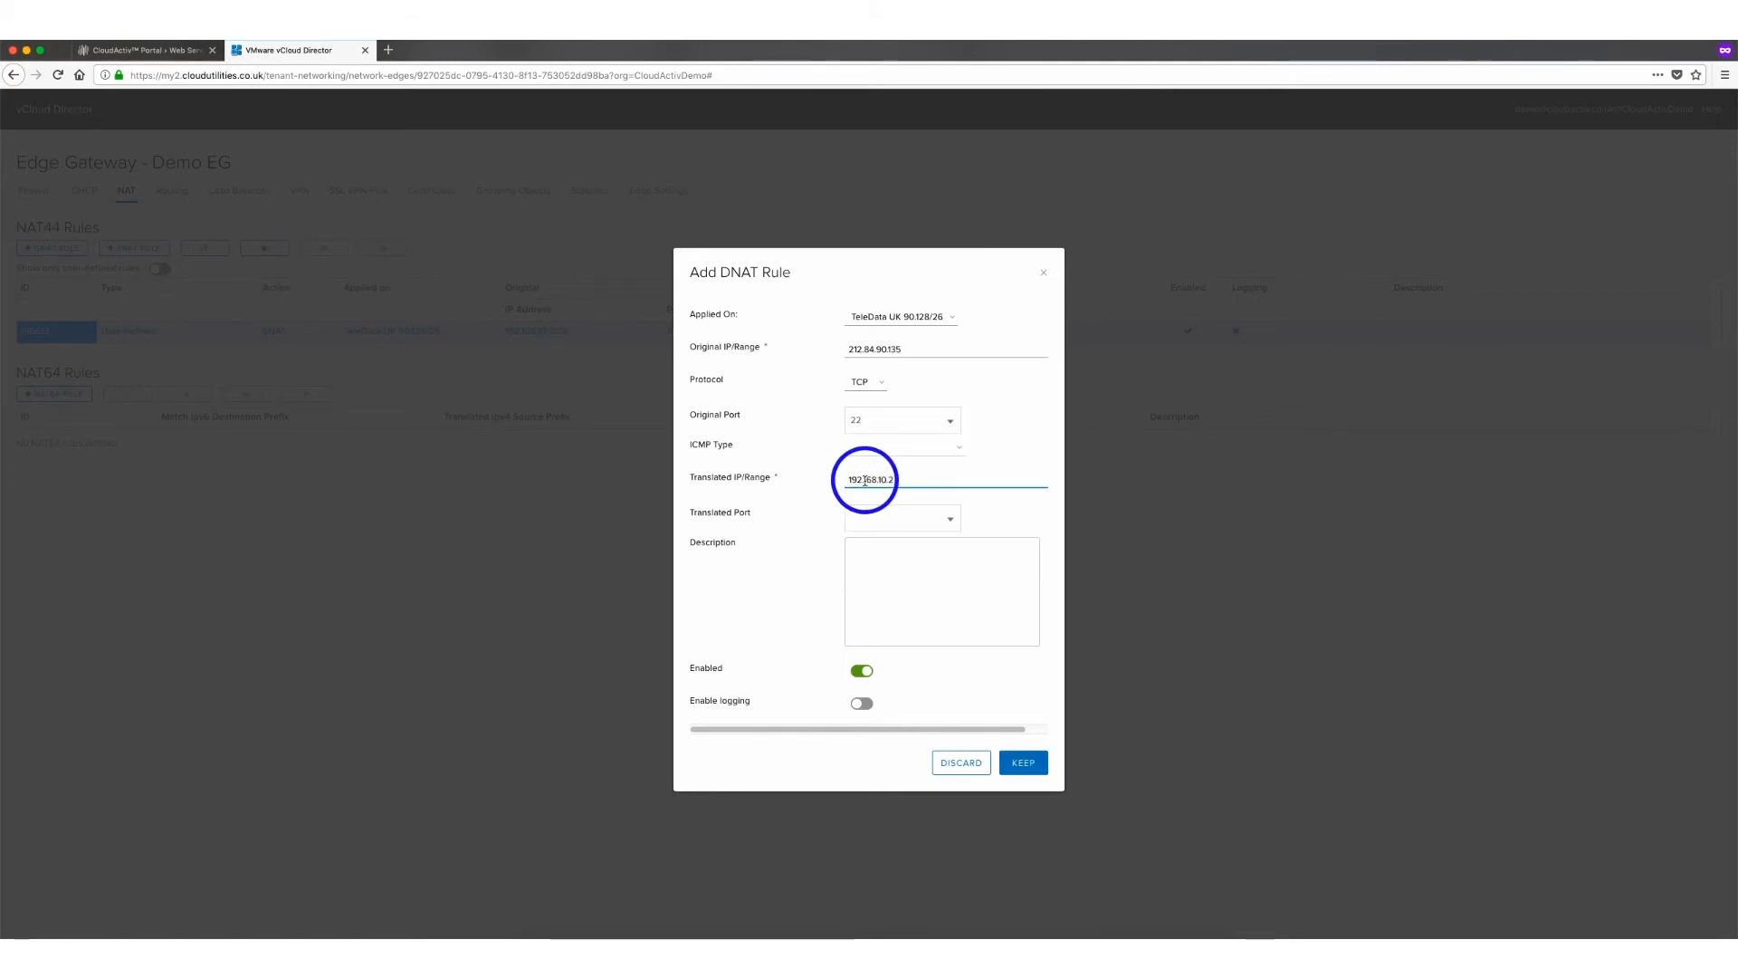
Set the translated port to 22, keep the DNAT rule and save the NAT changes
{"action": "left_click", "coordinate": [902, 518]}
{"action": "type", "text": "22"}
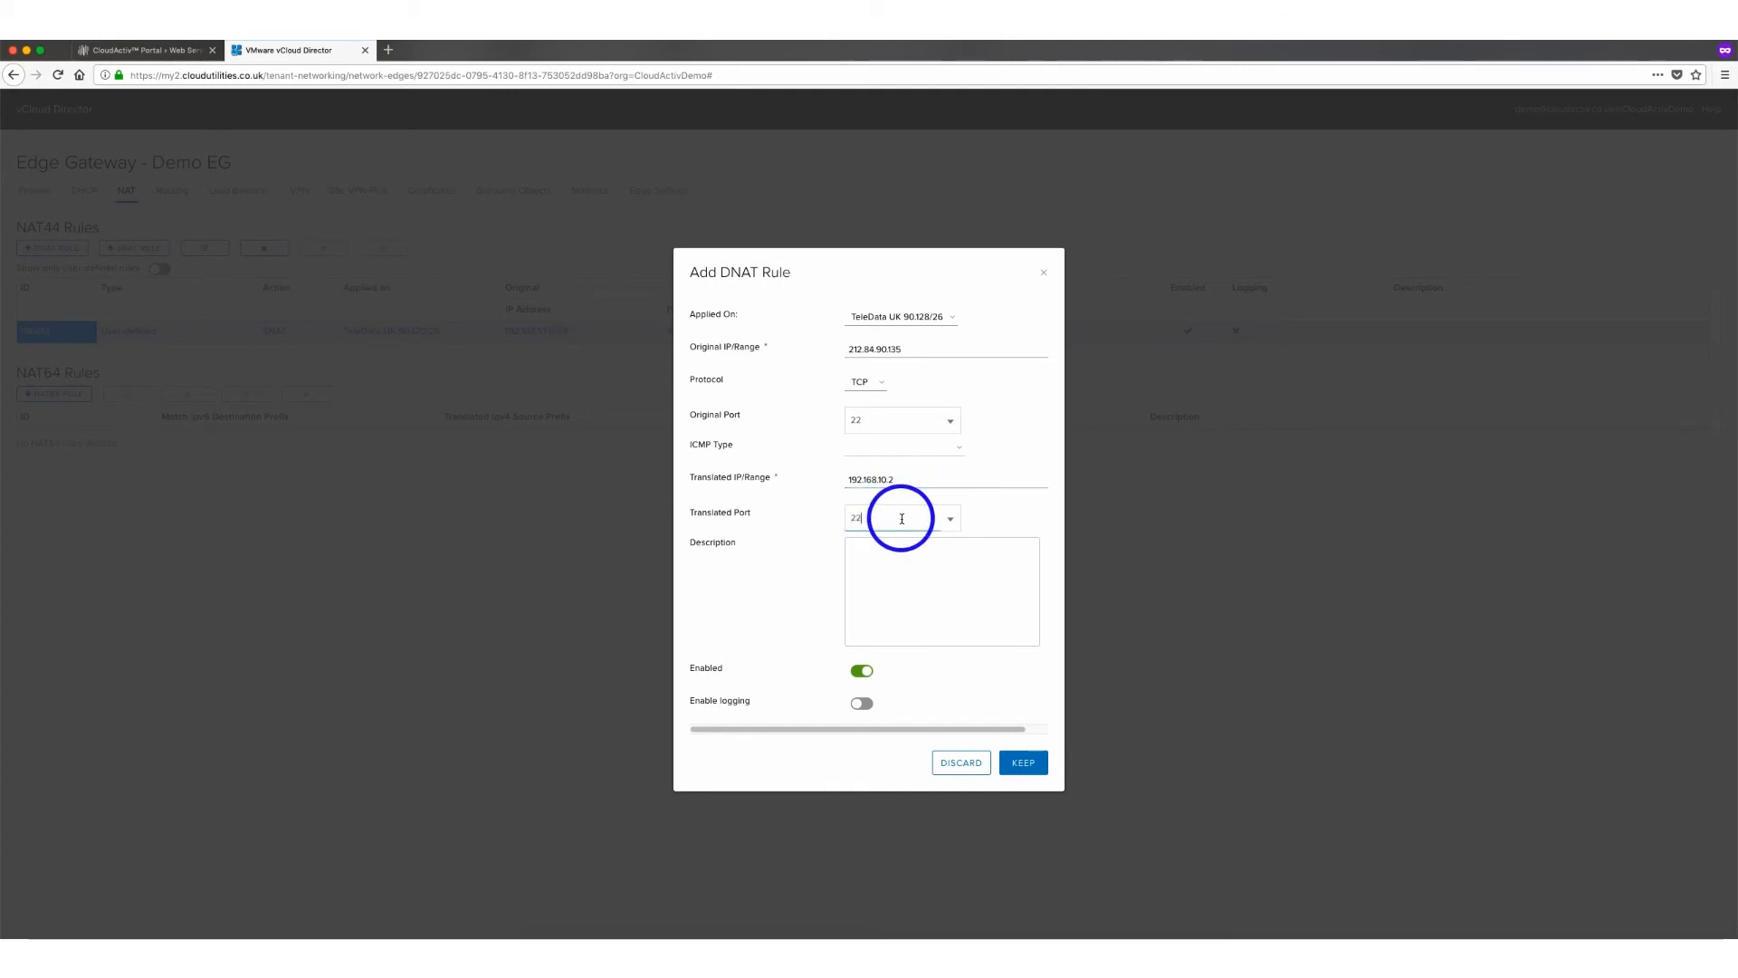
{"action": "left_click", "coordinate": [1026, 763]}
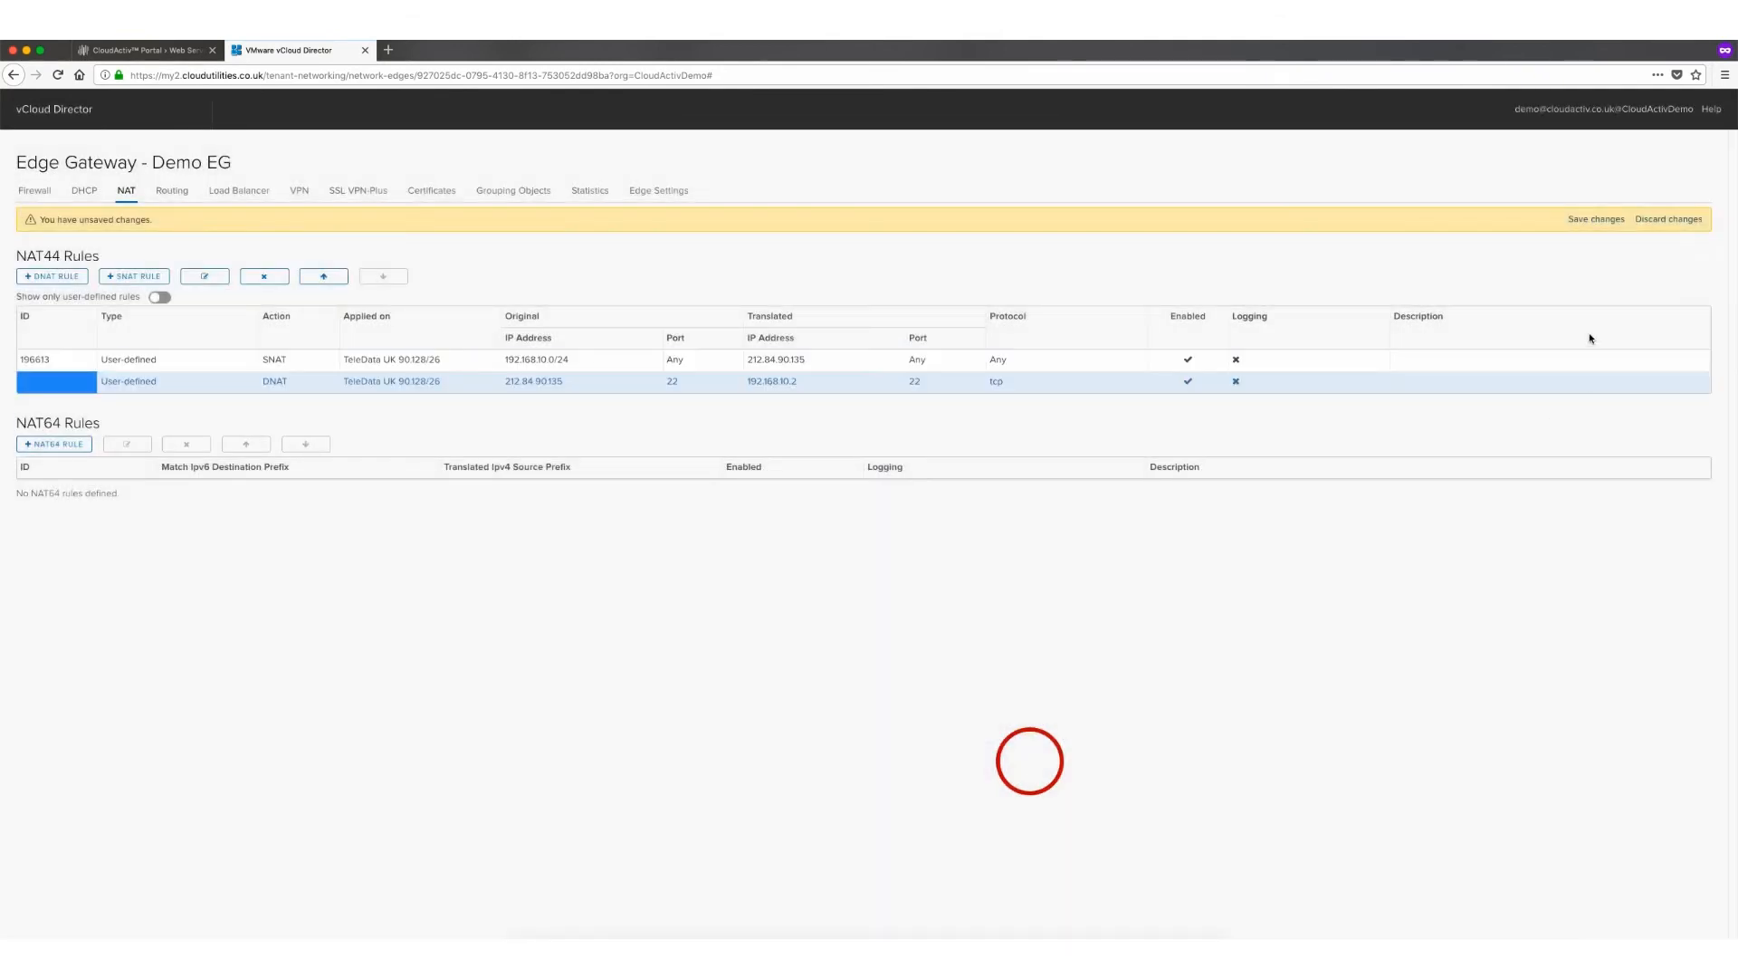
{"action": "left_click", "coordinate": [1588, 222]}
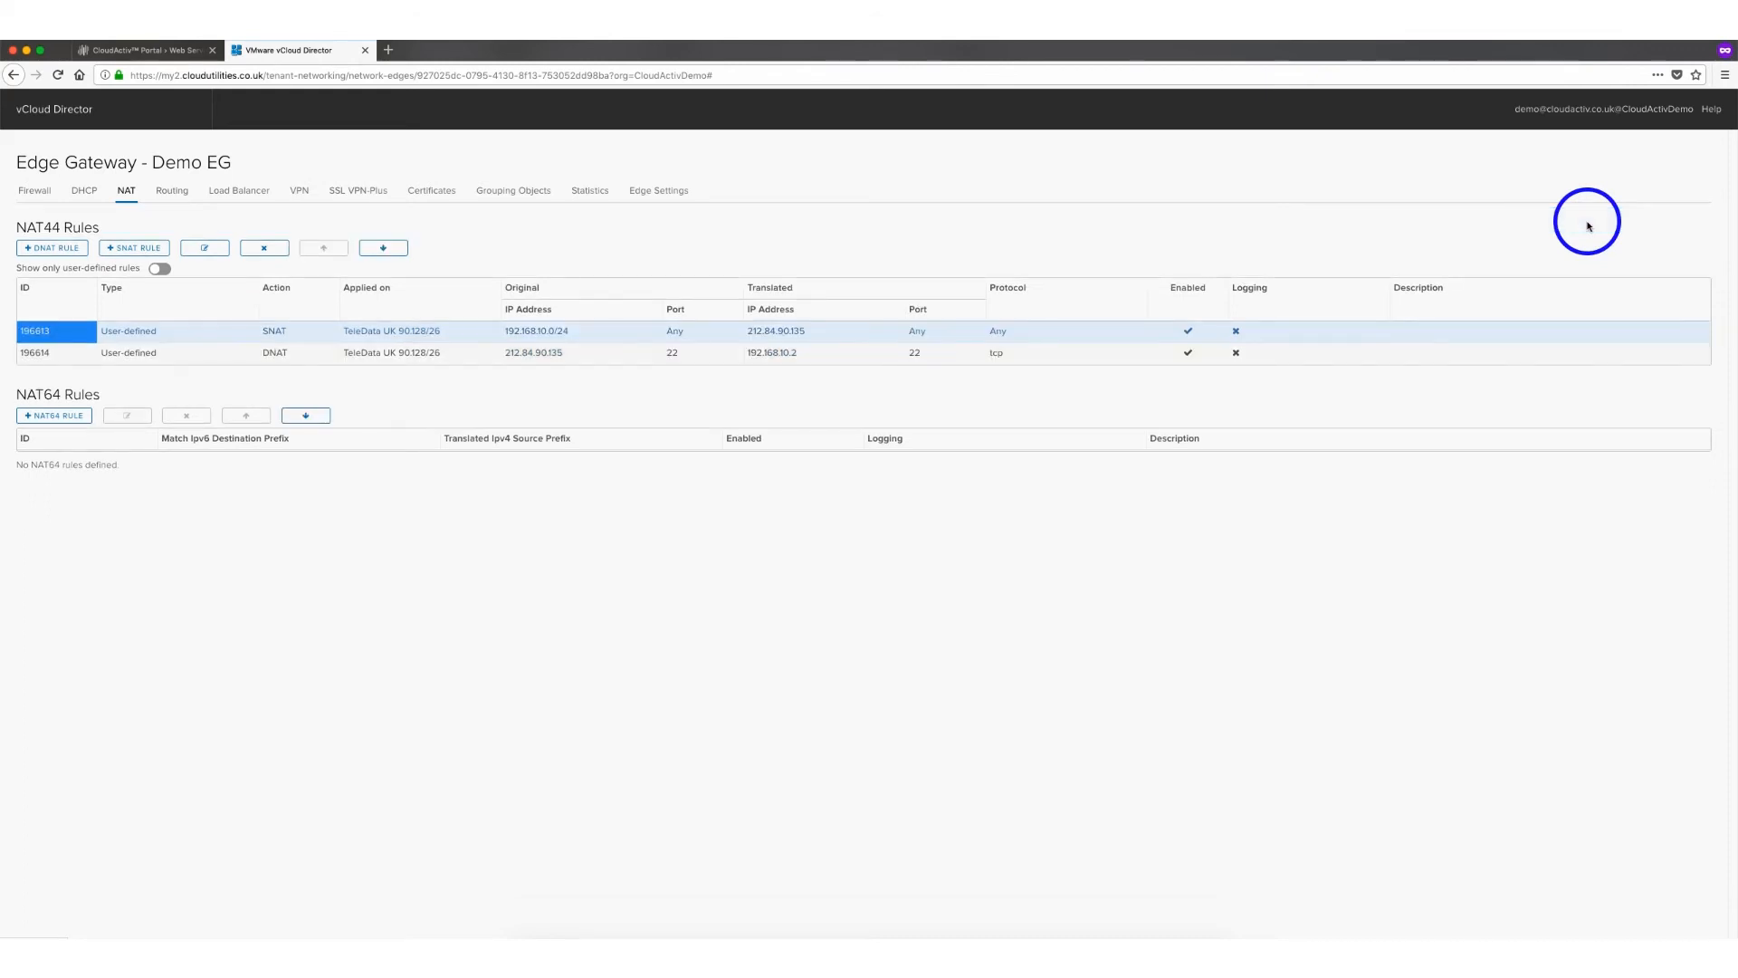
Add a new firewall rule named Allow SSH Inbound
{"action": "left_click", "coordinate": [39, 194]}
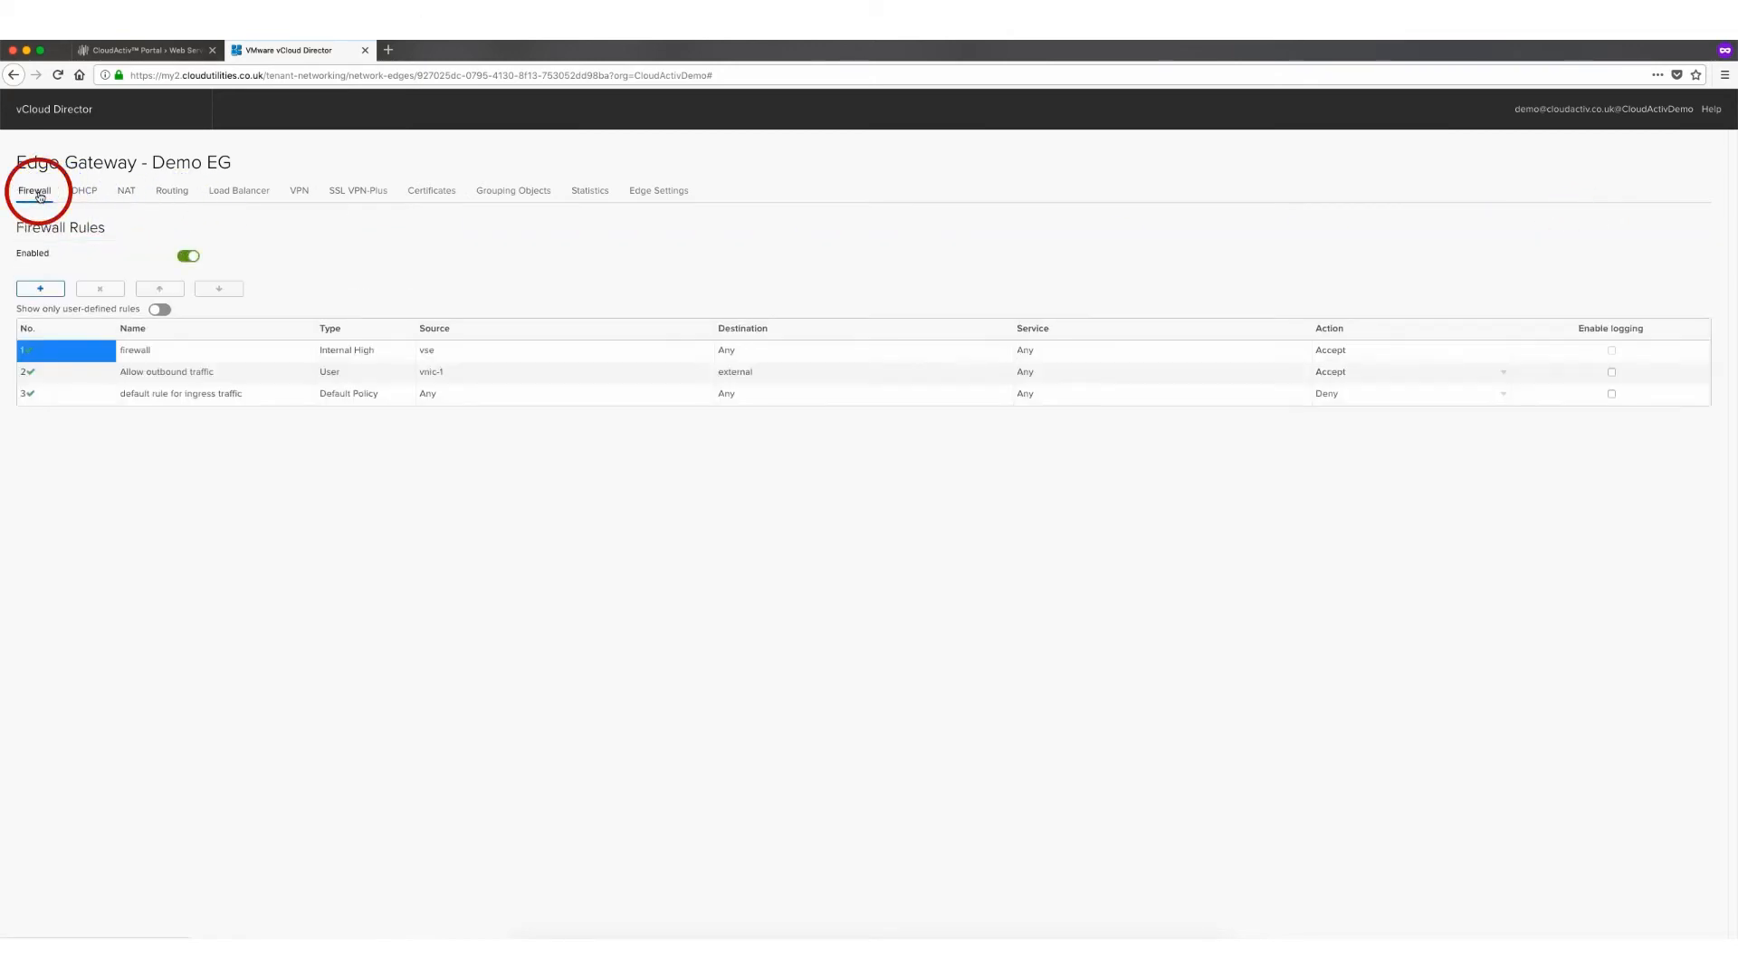
{"action": "left_click", "coordinate": [41, 289]}
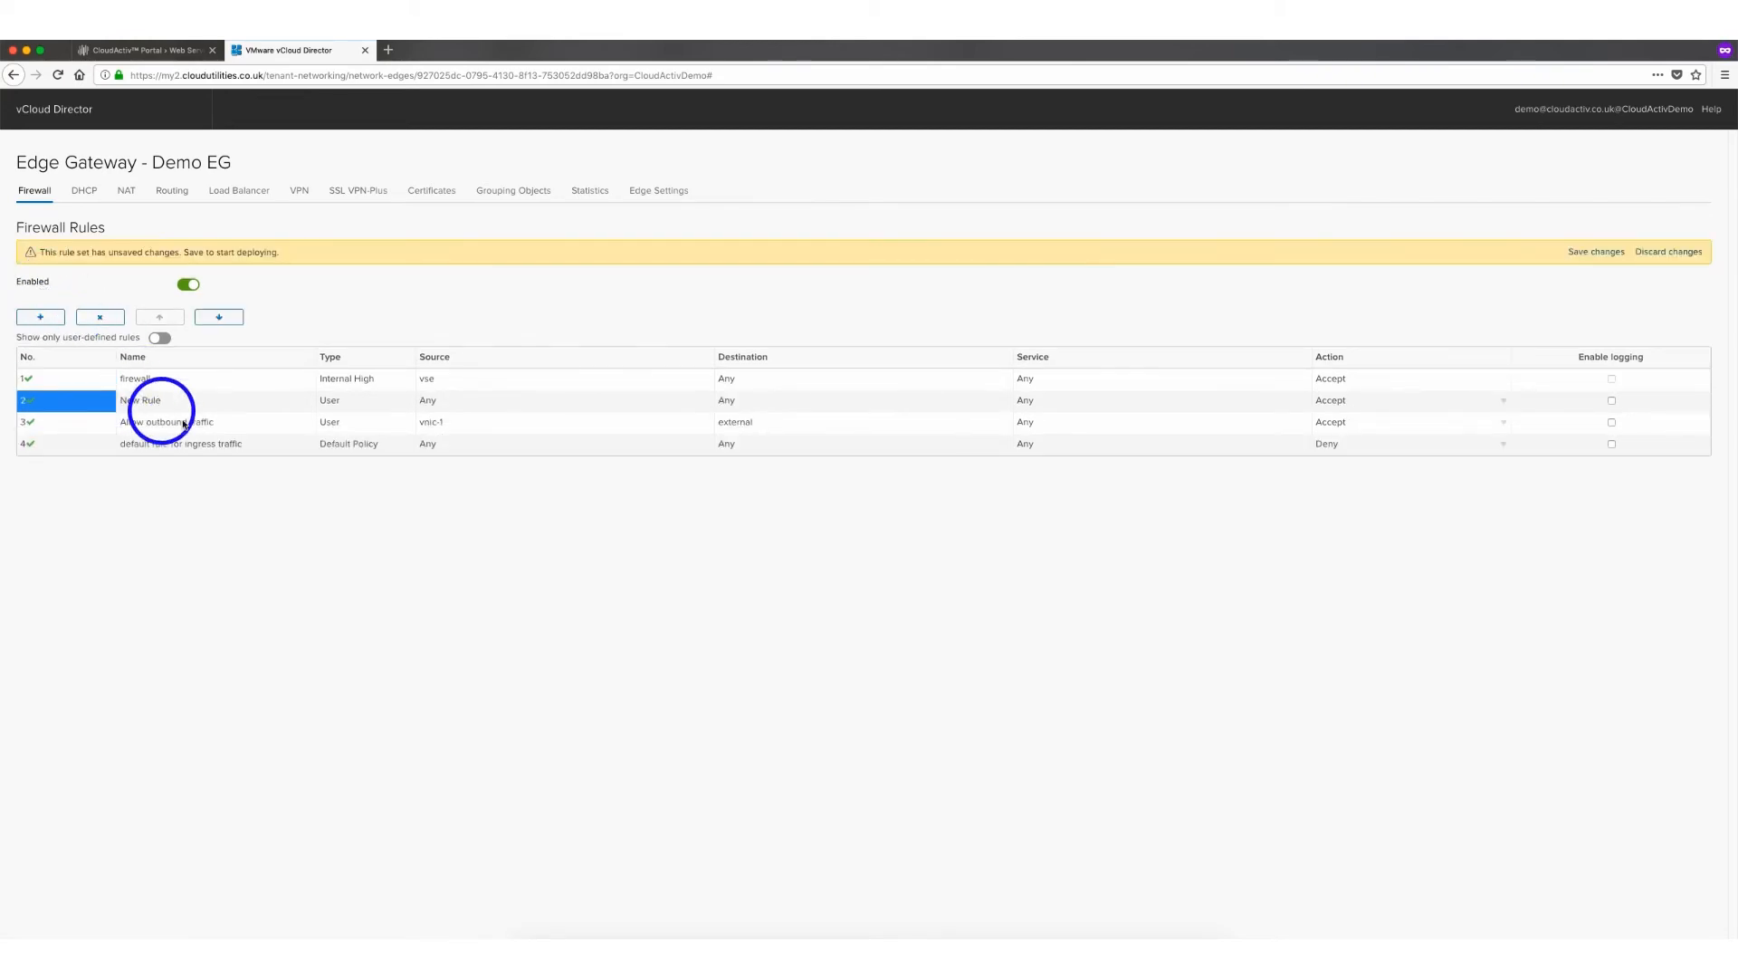
{"action": "double_click", "coordinate": [174, 401]}
{"action": "type", "text": "Allow SSH"}
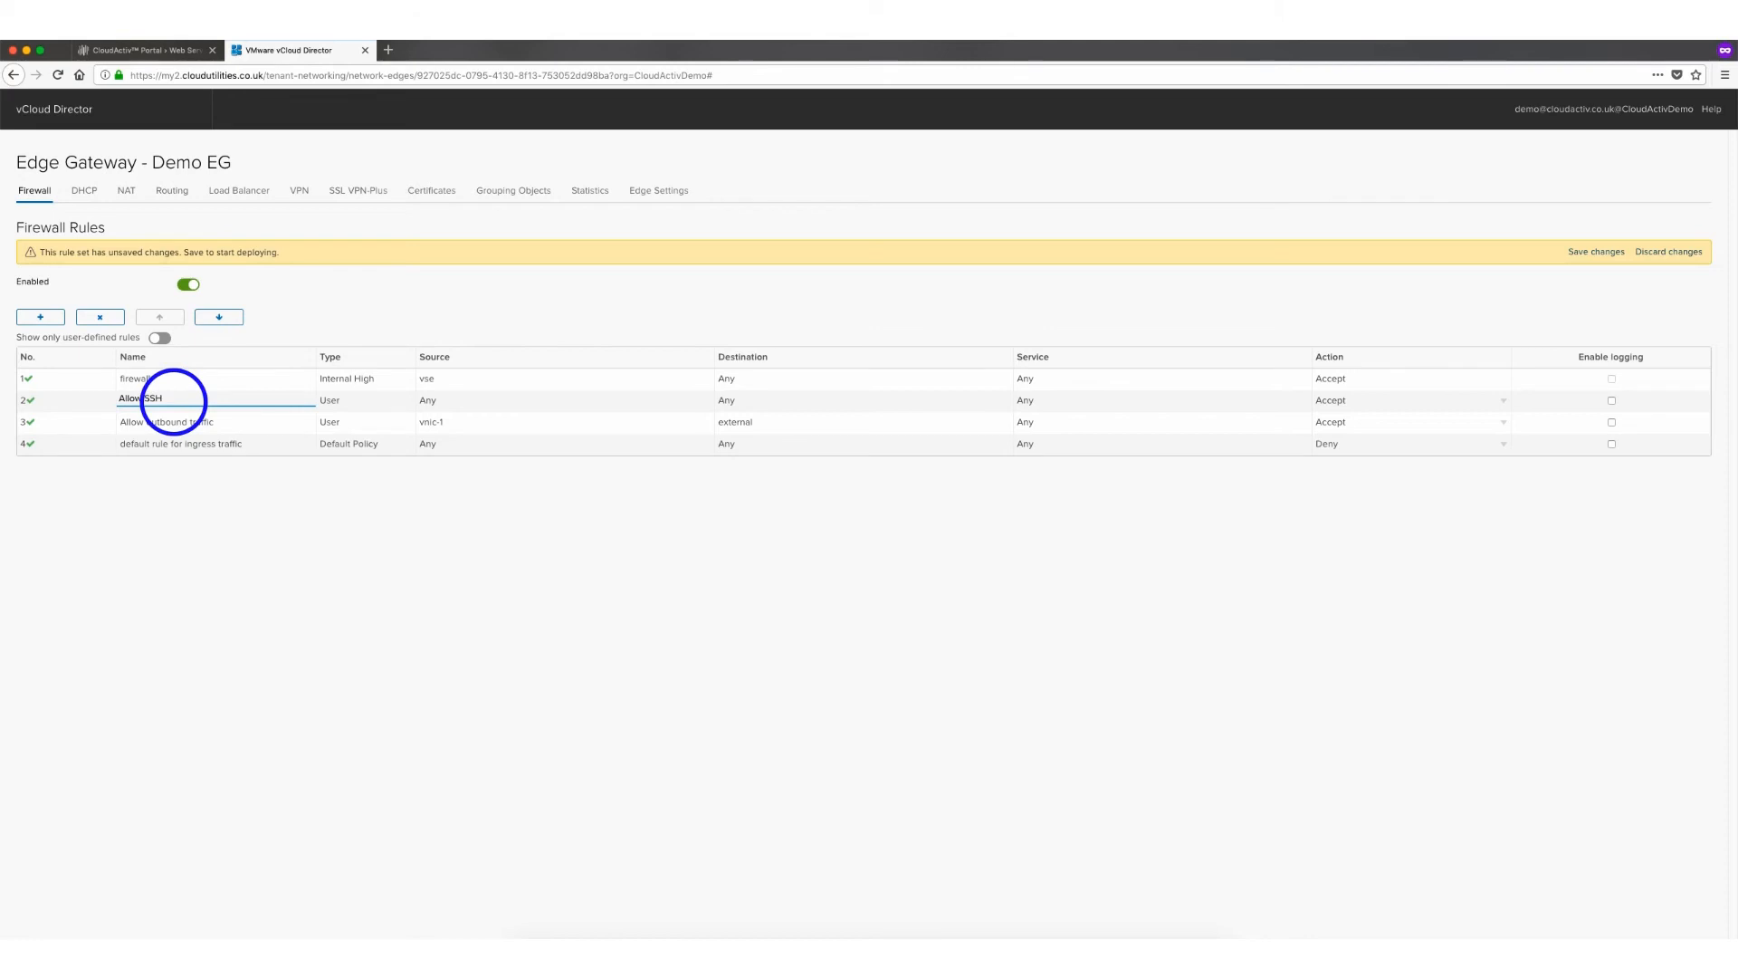
{"action": "type", "text": "bound"}
Set the new firewall rule's destination to IP 212.84.90.135
{"action": "mouse_move", "coordinate": [430, 405]}
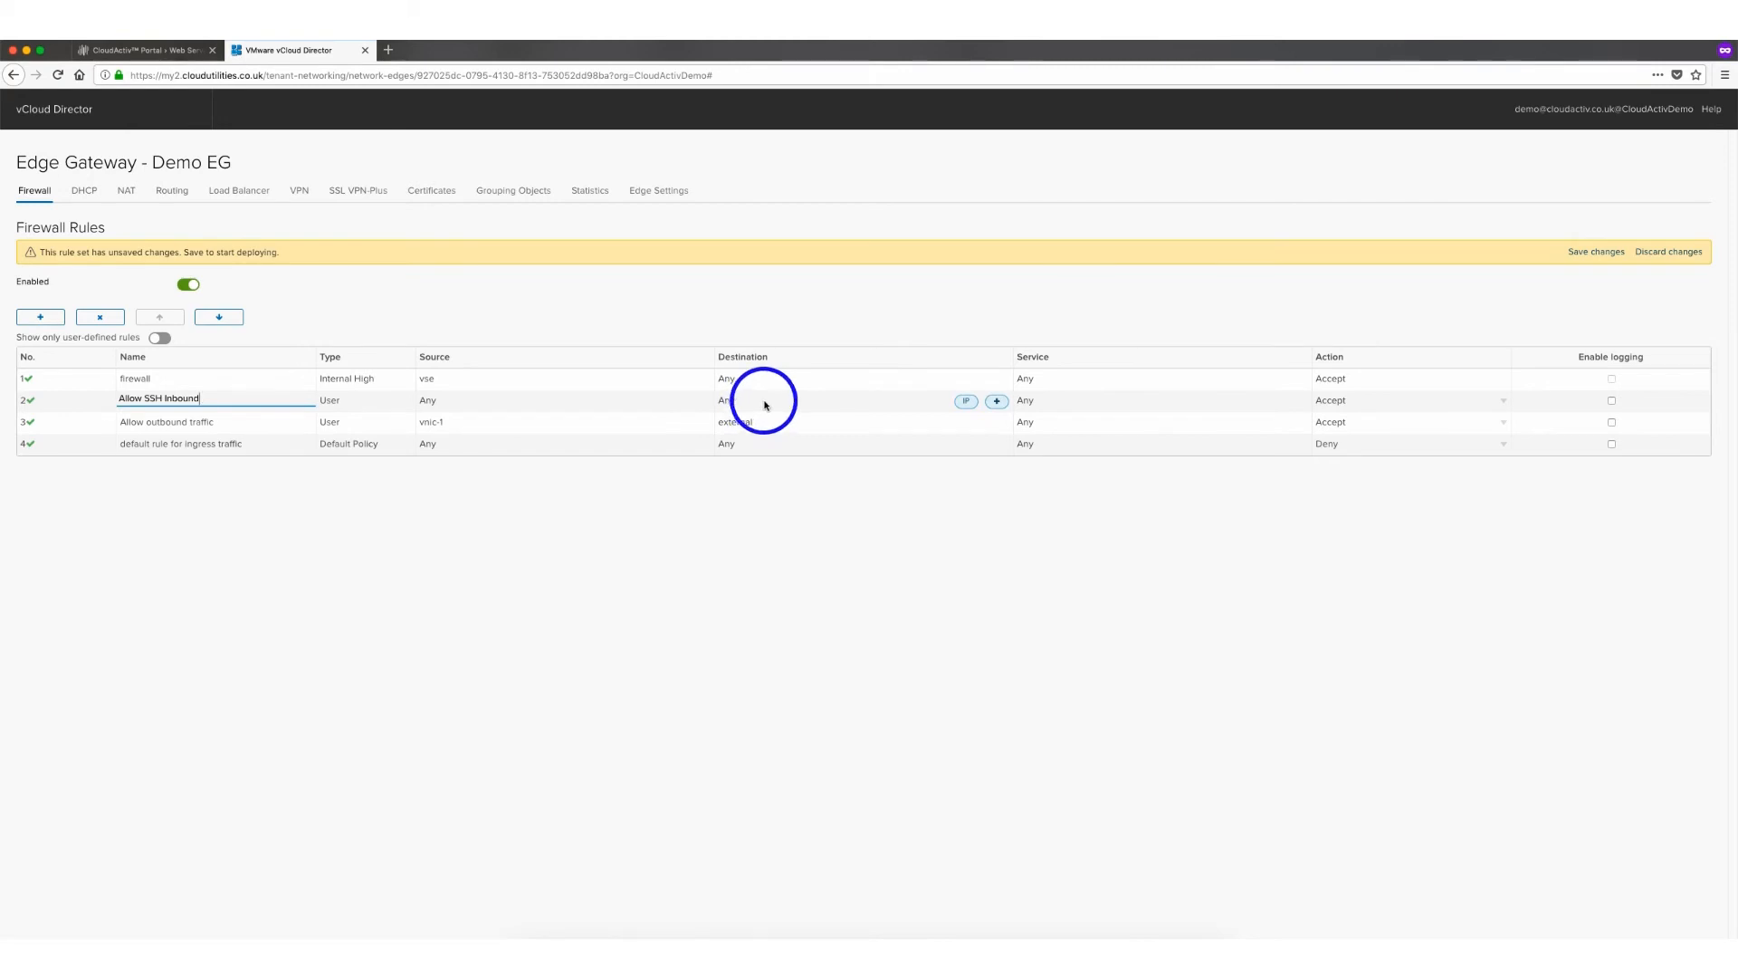
{"action": "left_click", "coordinate": [964, 404]}
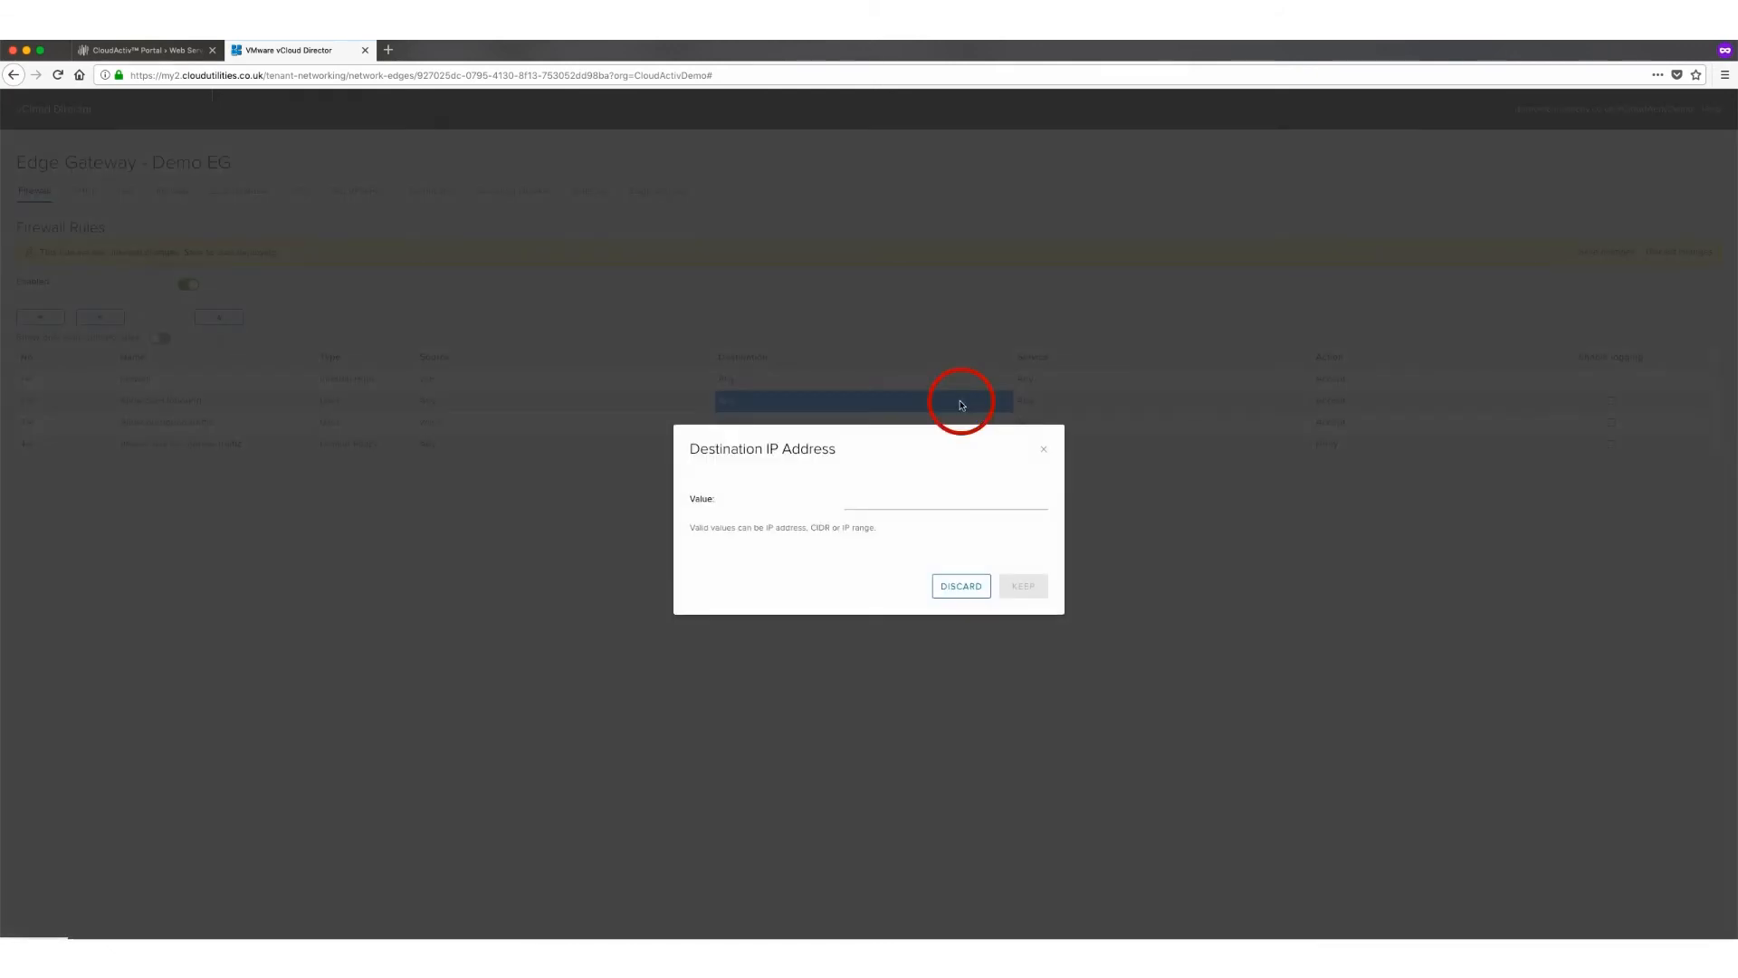
{"action": "left_click", "coordinate": [859, 497]}
{"action": "type", "text": "212.84.90.135"}
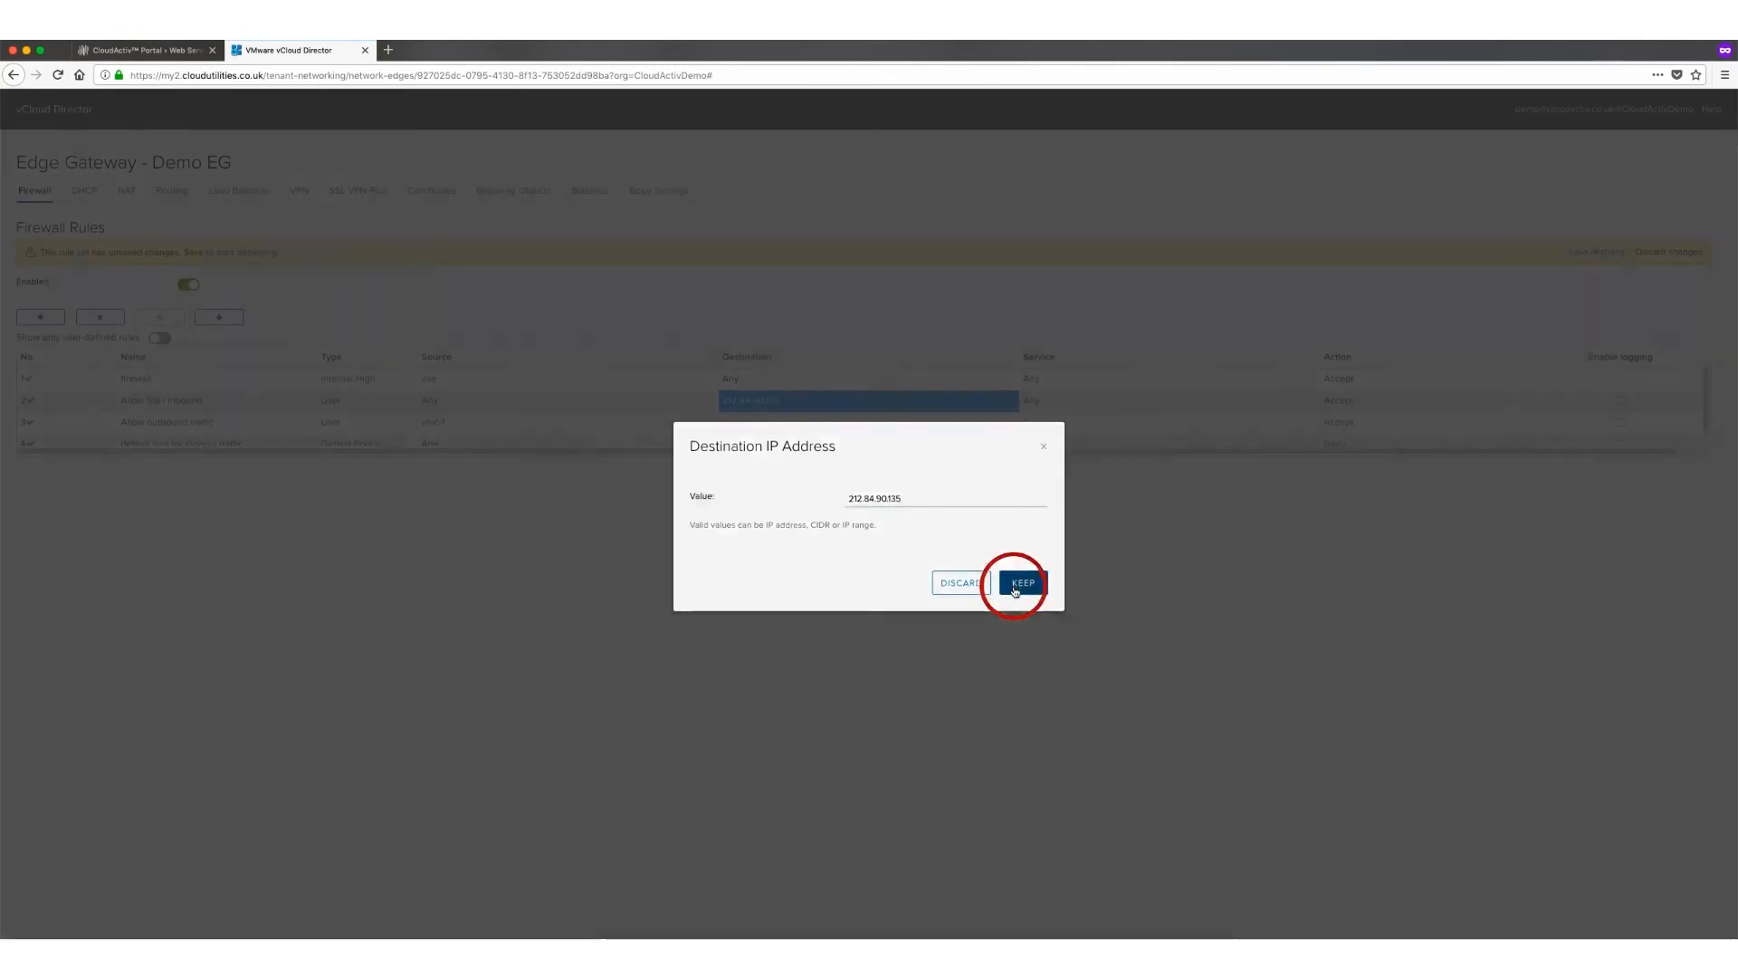
{"action": "left_click", "coordinate": [1015, 591]}
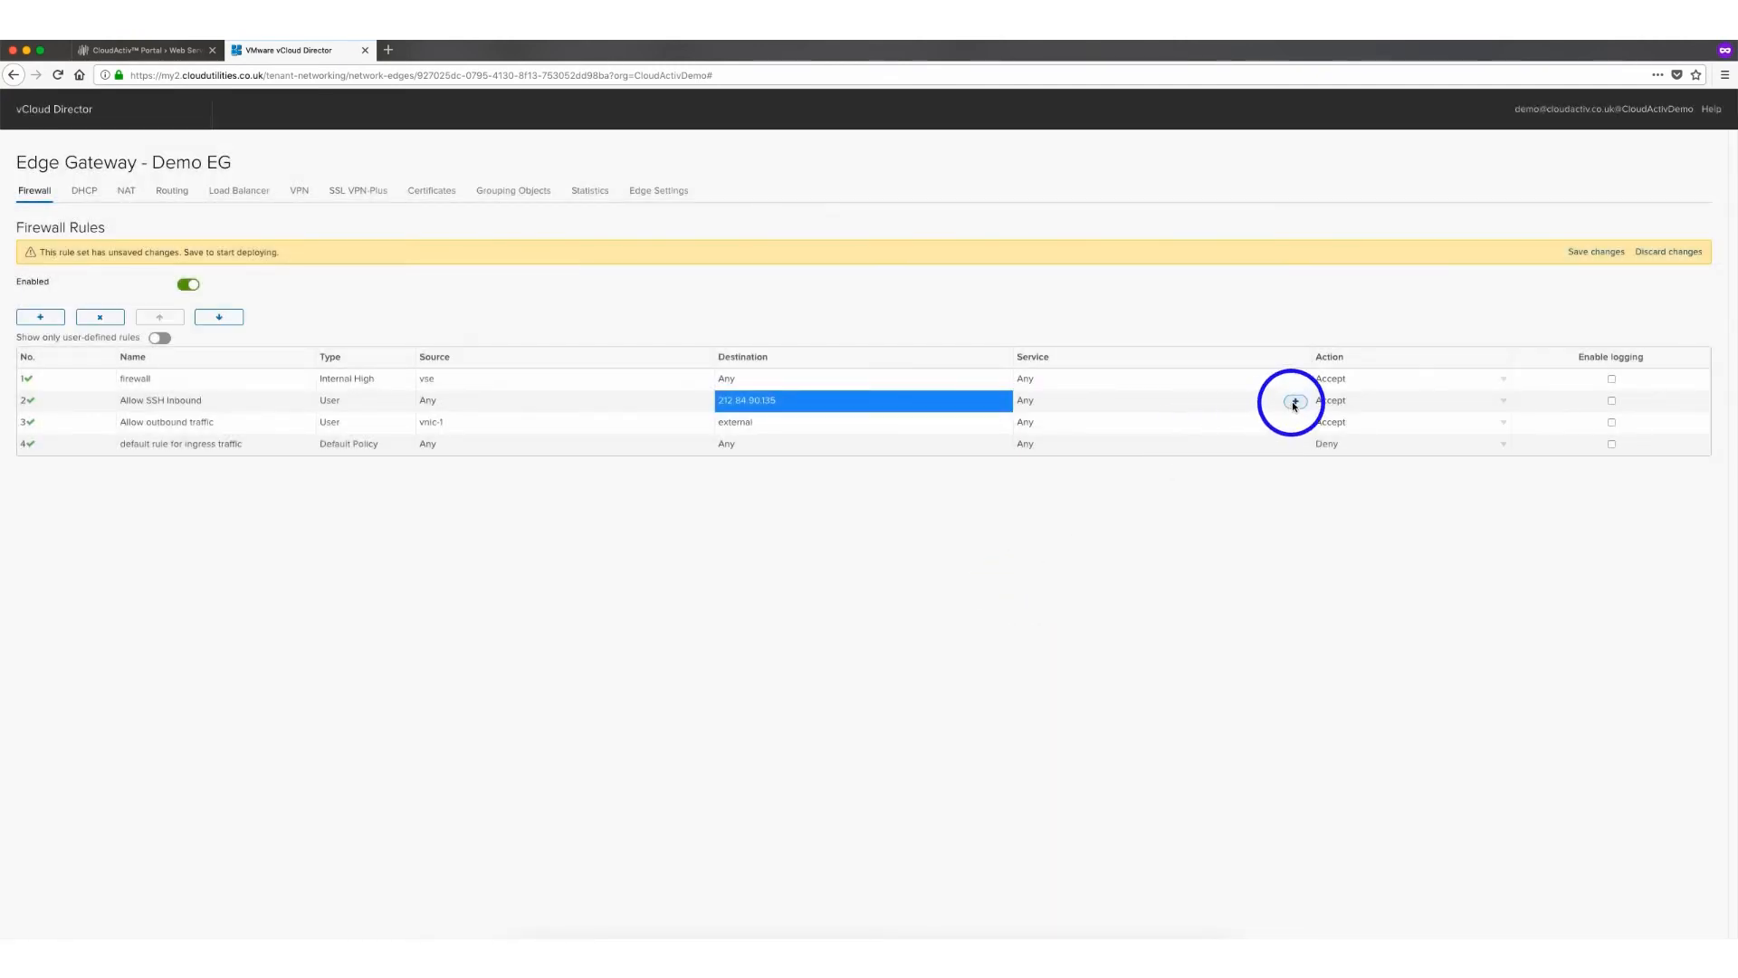
Set the rule's service to TCP with destination port 22 and save the firewall changes
{"action": "left_click", "coordinate": [1295, 402]}
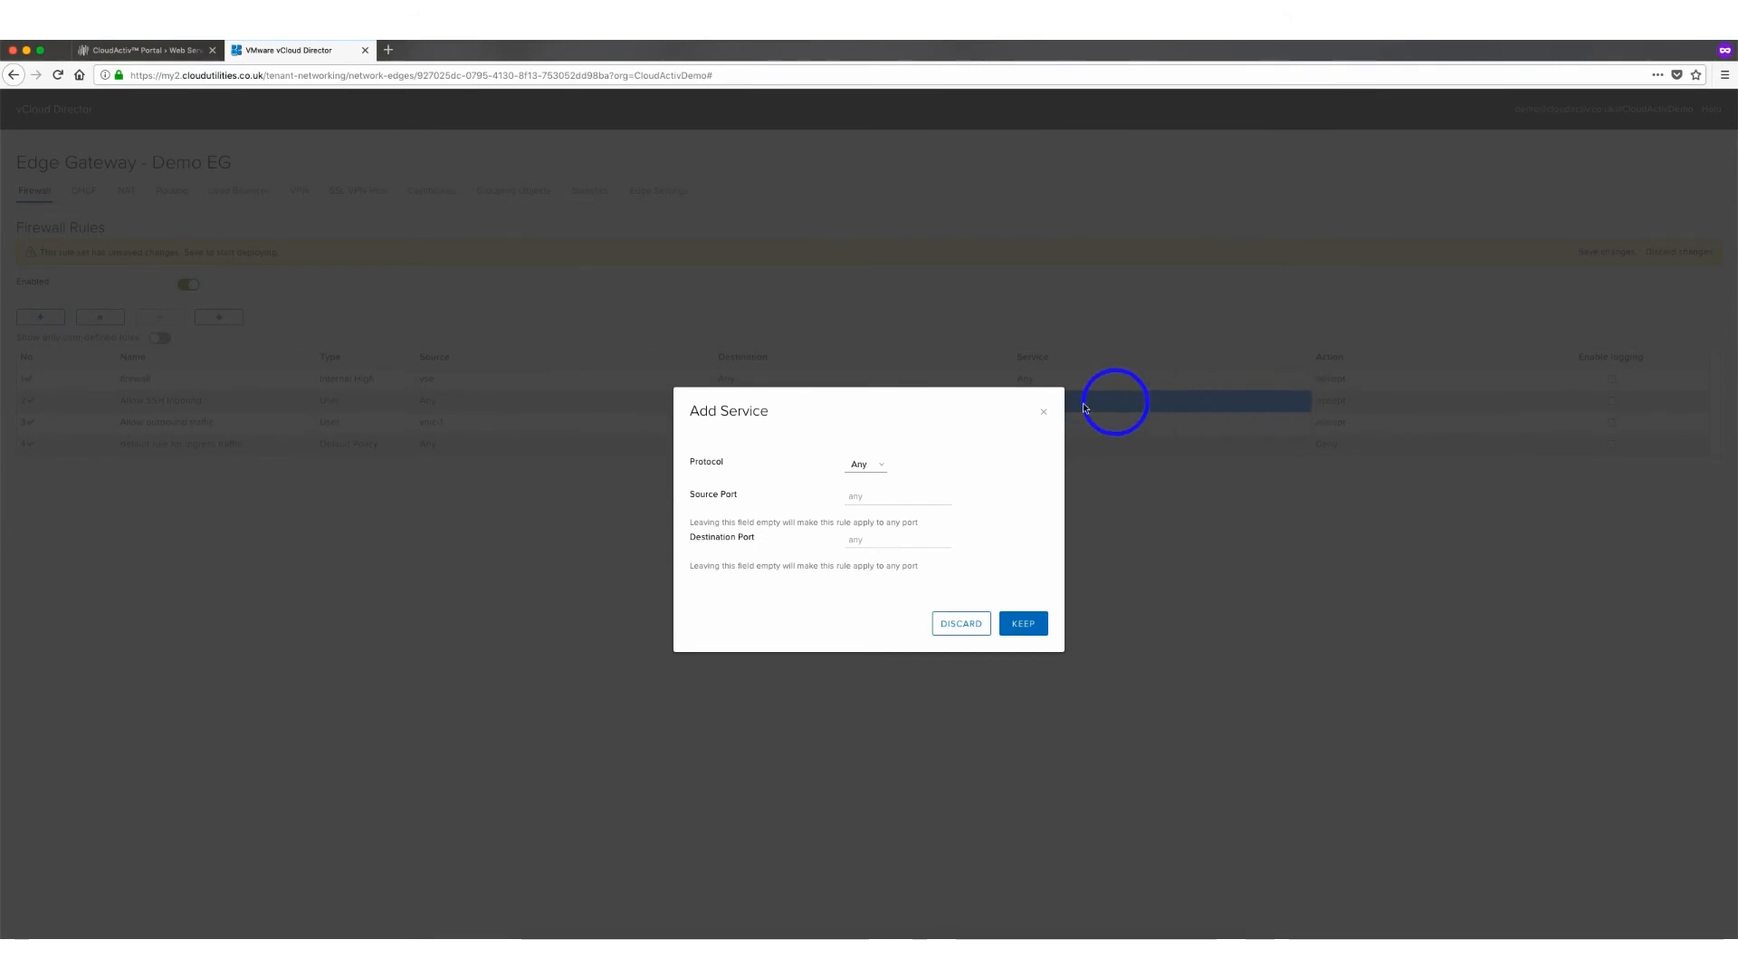
{"action": "left_click", "coordinate": [865, 464]}
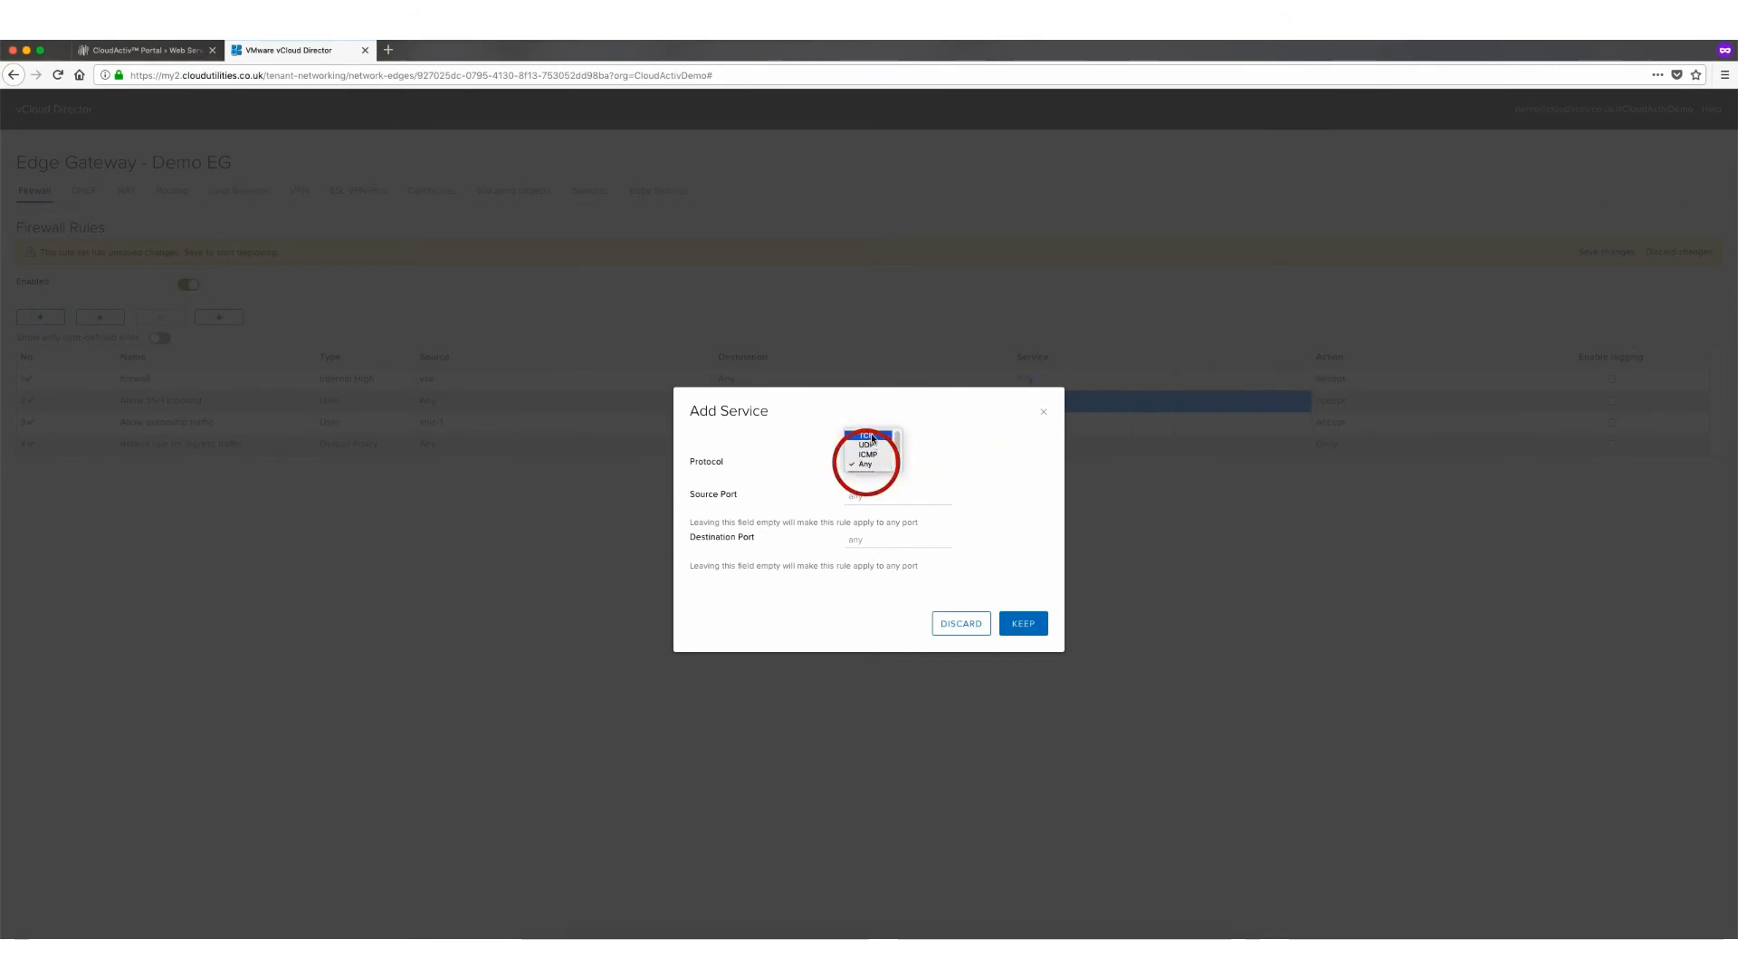
{"action": "left_click", "coordinate": [871, 438]}
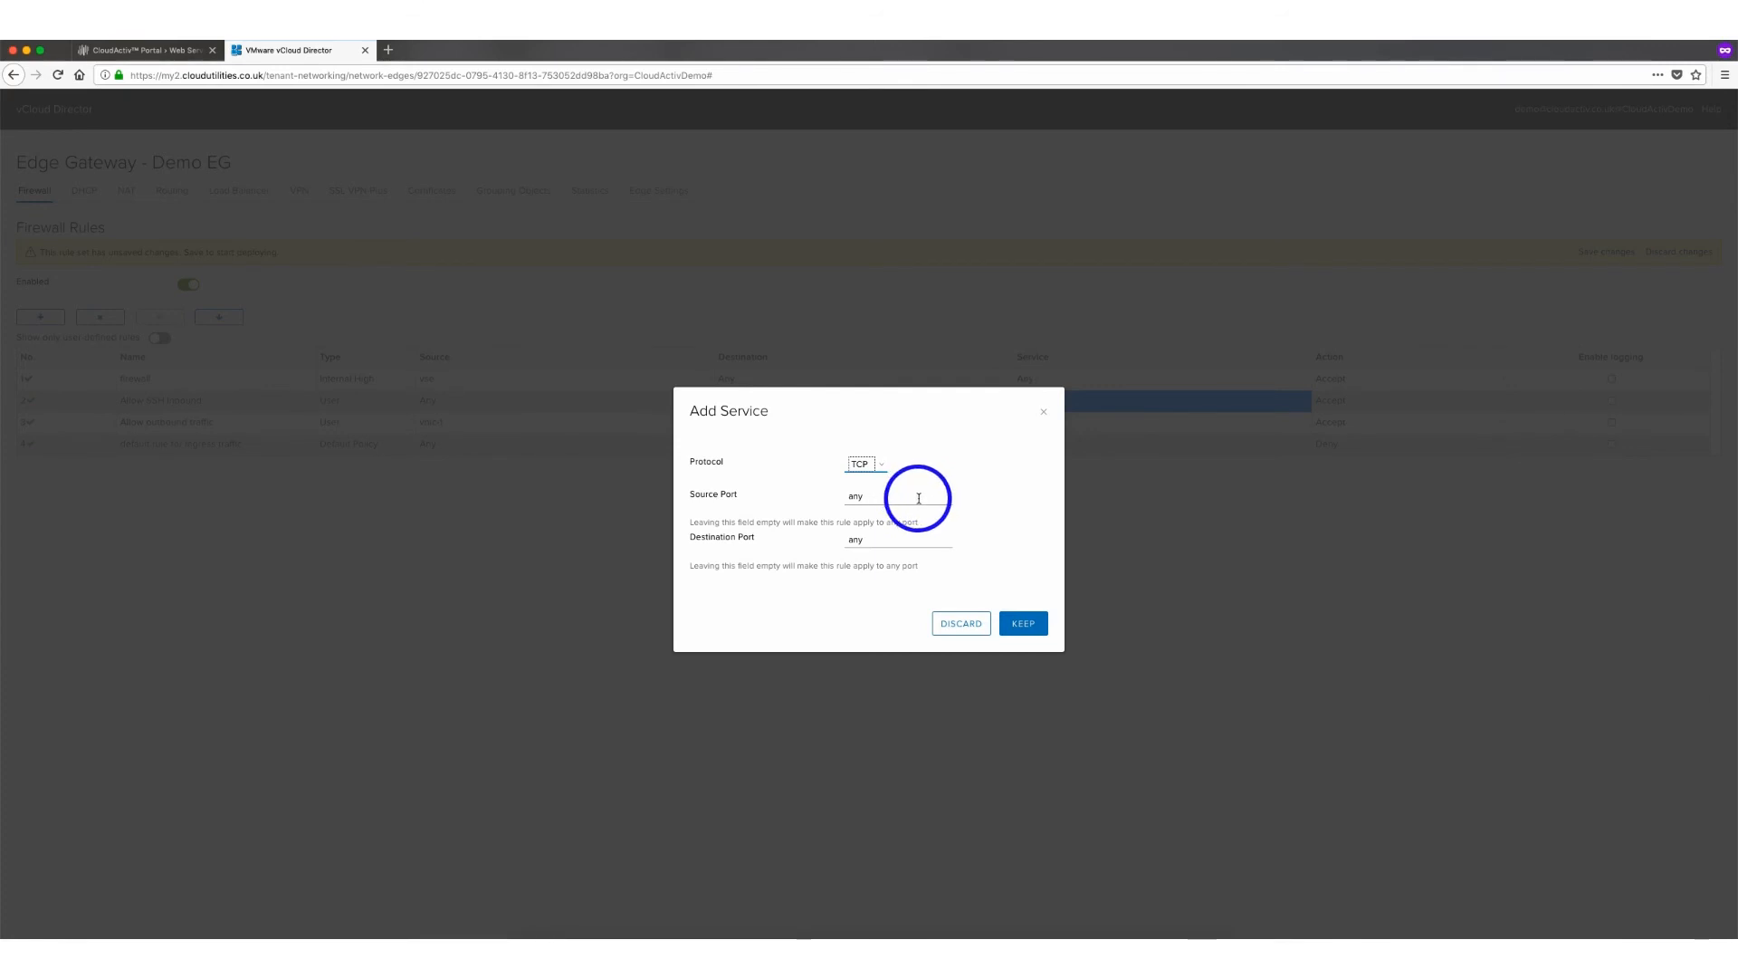
{"action": "left_click", "coordinate": [876, 540]}
{"action": "type", "text": "22"}
{"action": "left_click", "coordinate": [1023, 625]}
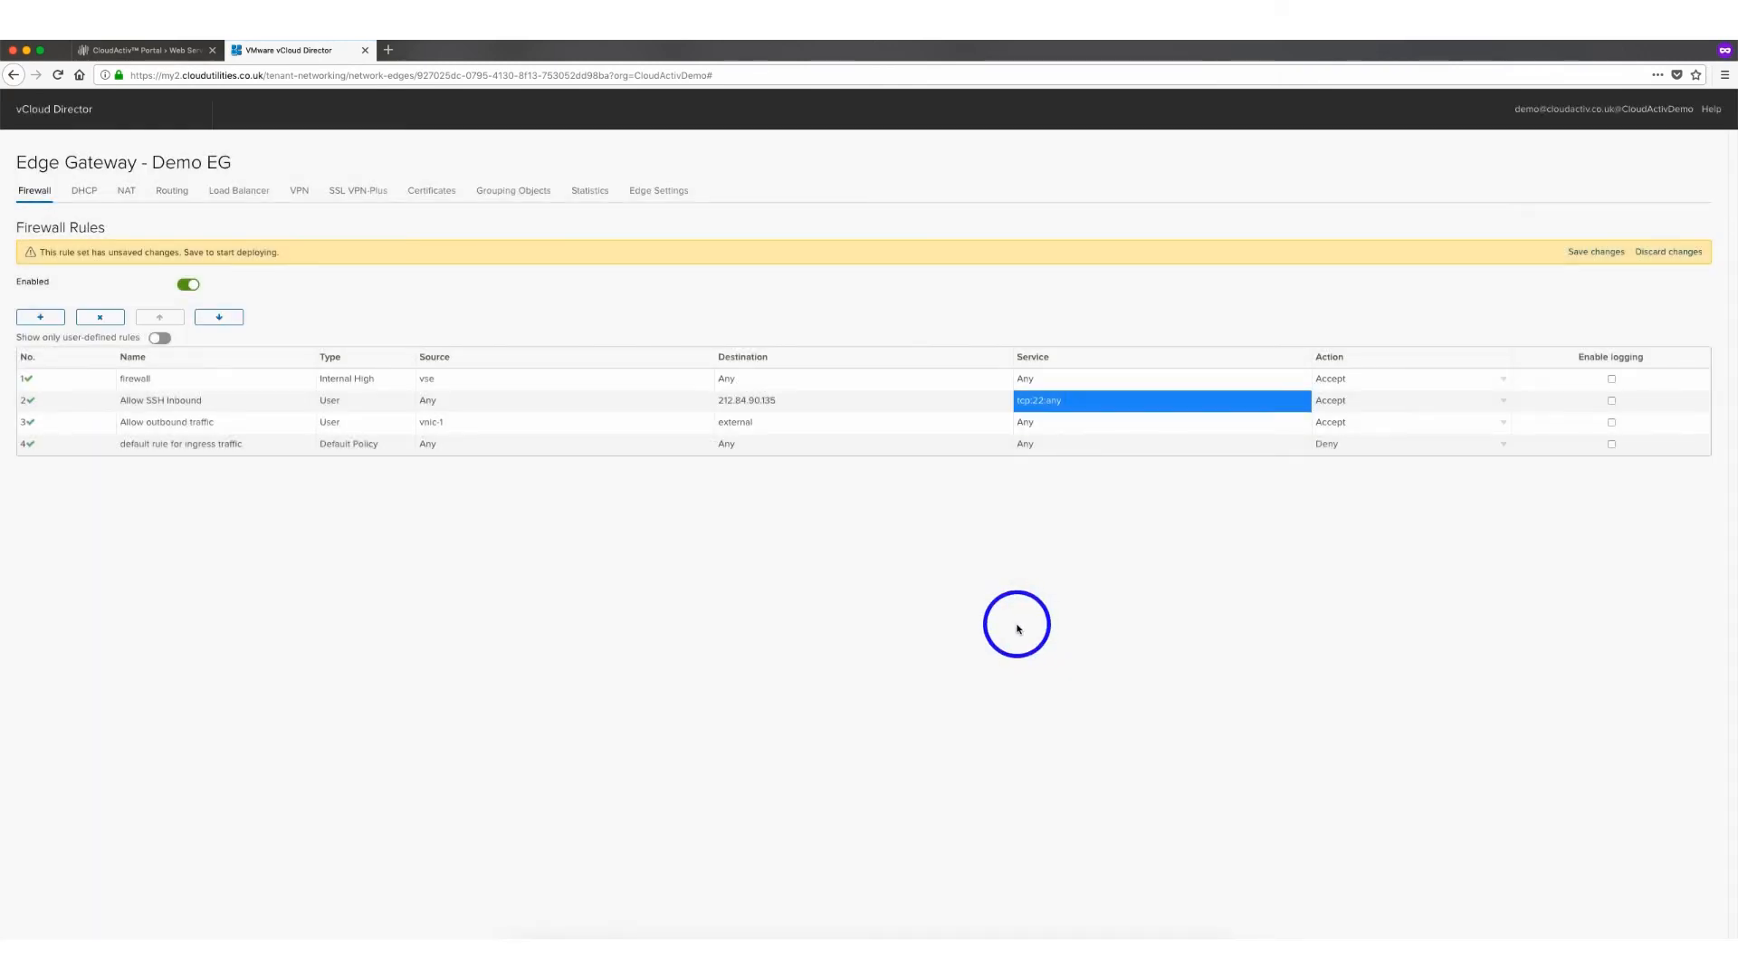
{"action": "left_click", "coordinate": [1582, 256]}
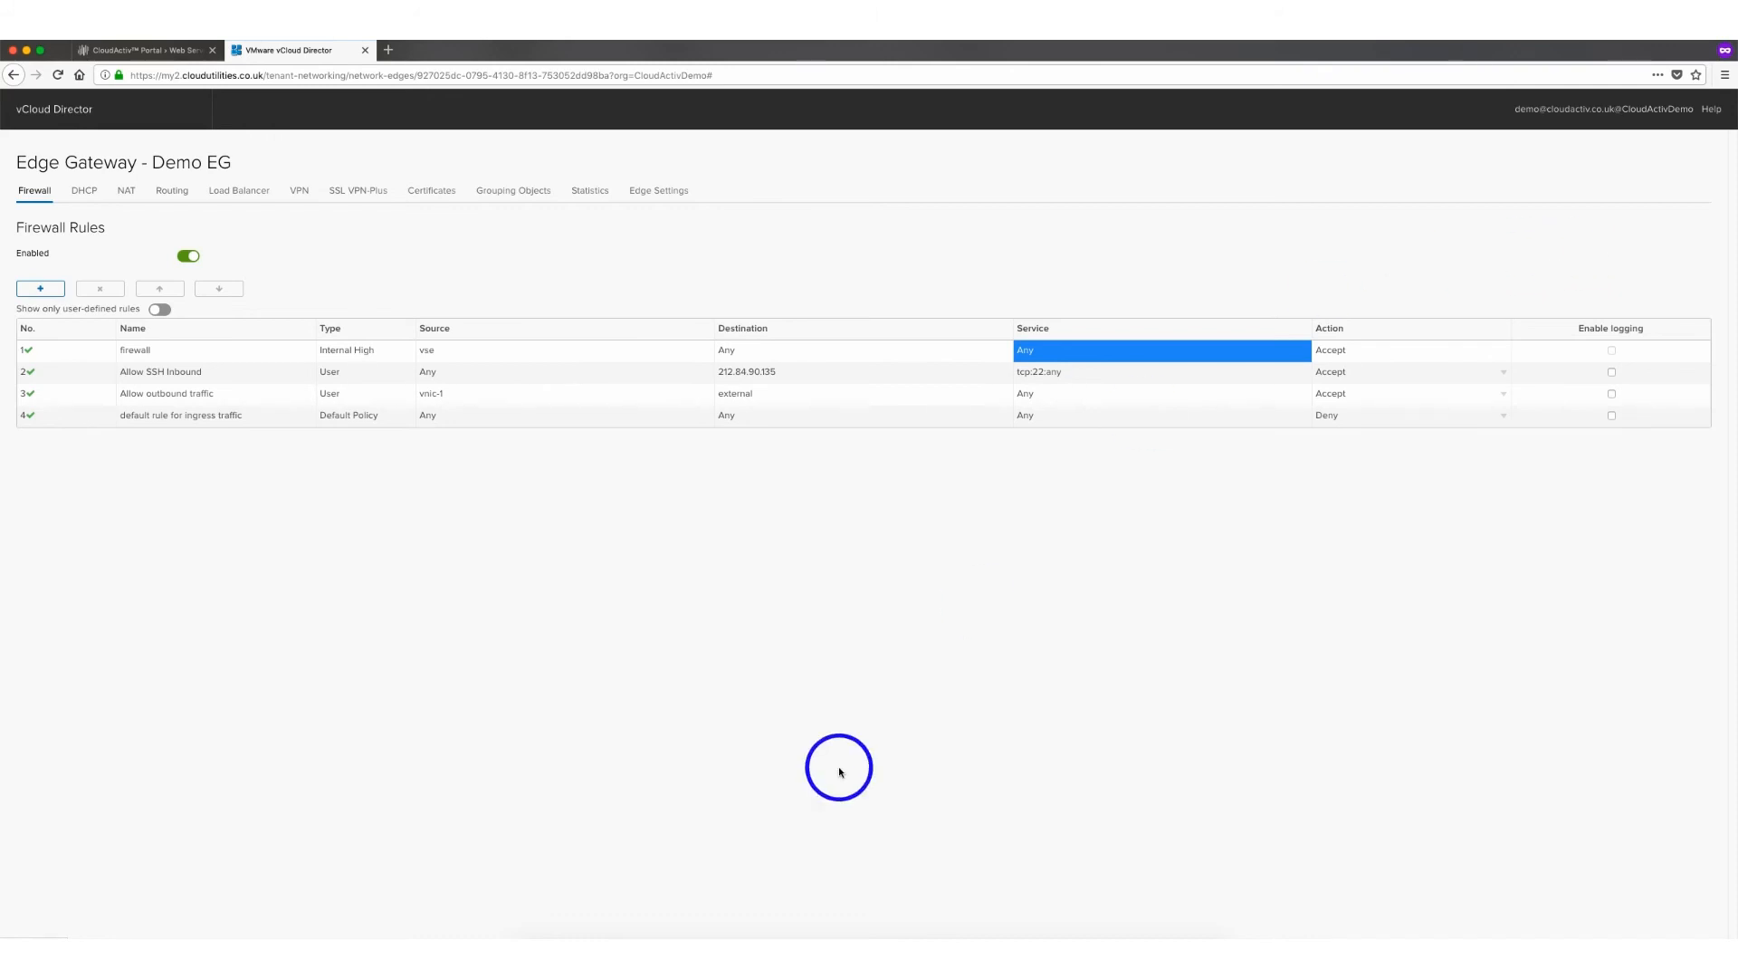
{"action": "left_click", "coordinate": [628, 958]}
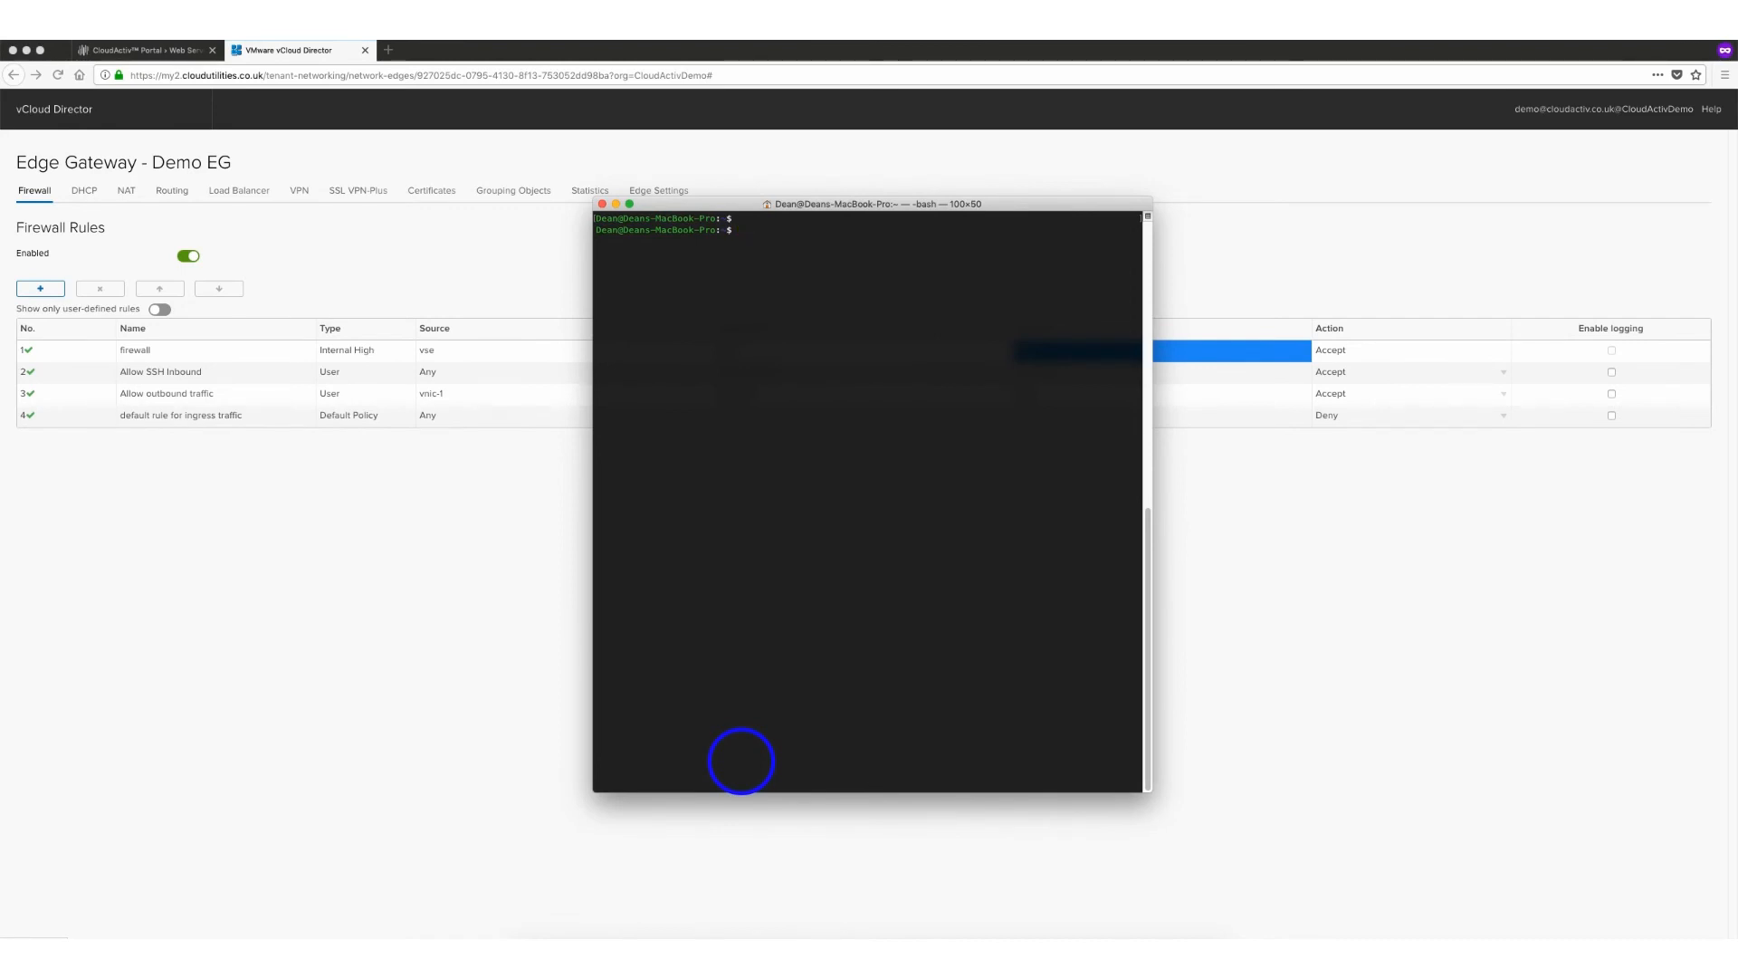
{"action": "type", "text": "ssh root@212.84.90.135"}
{"action": "key", "text": "Return"}
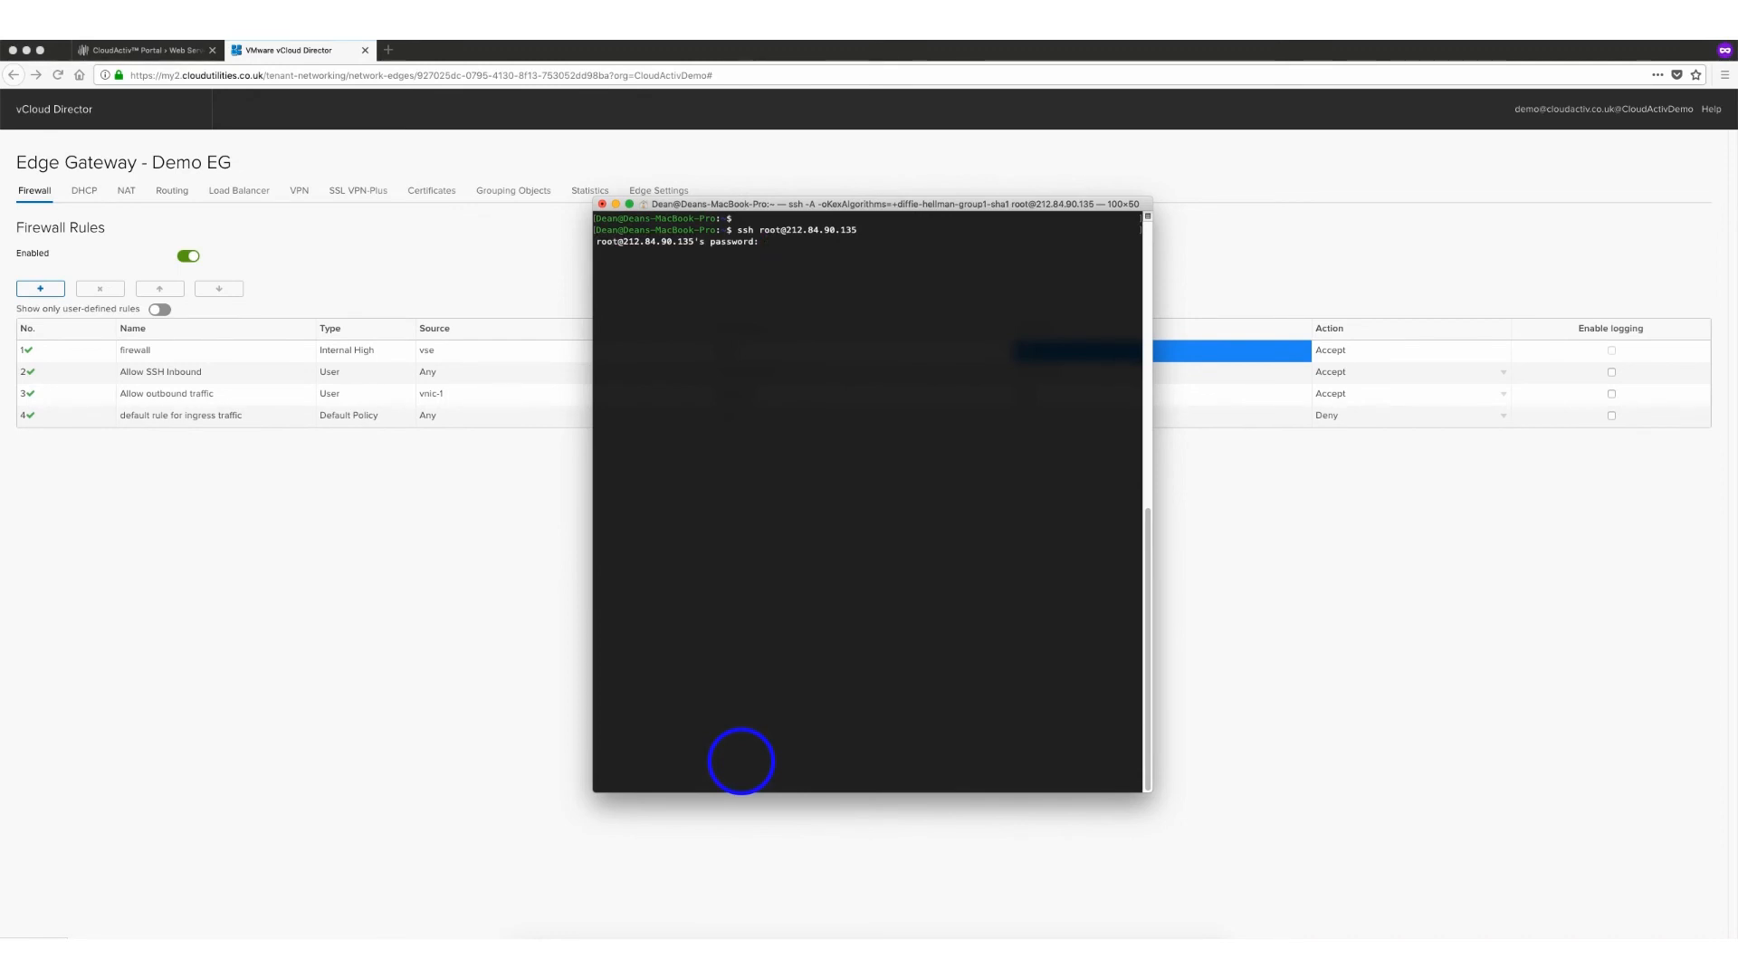
{"action": "key", "text": "Return"}
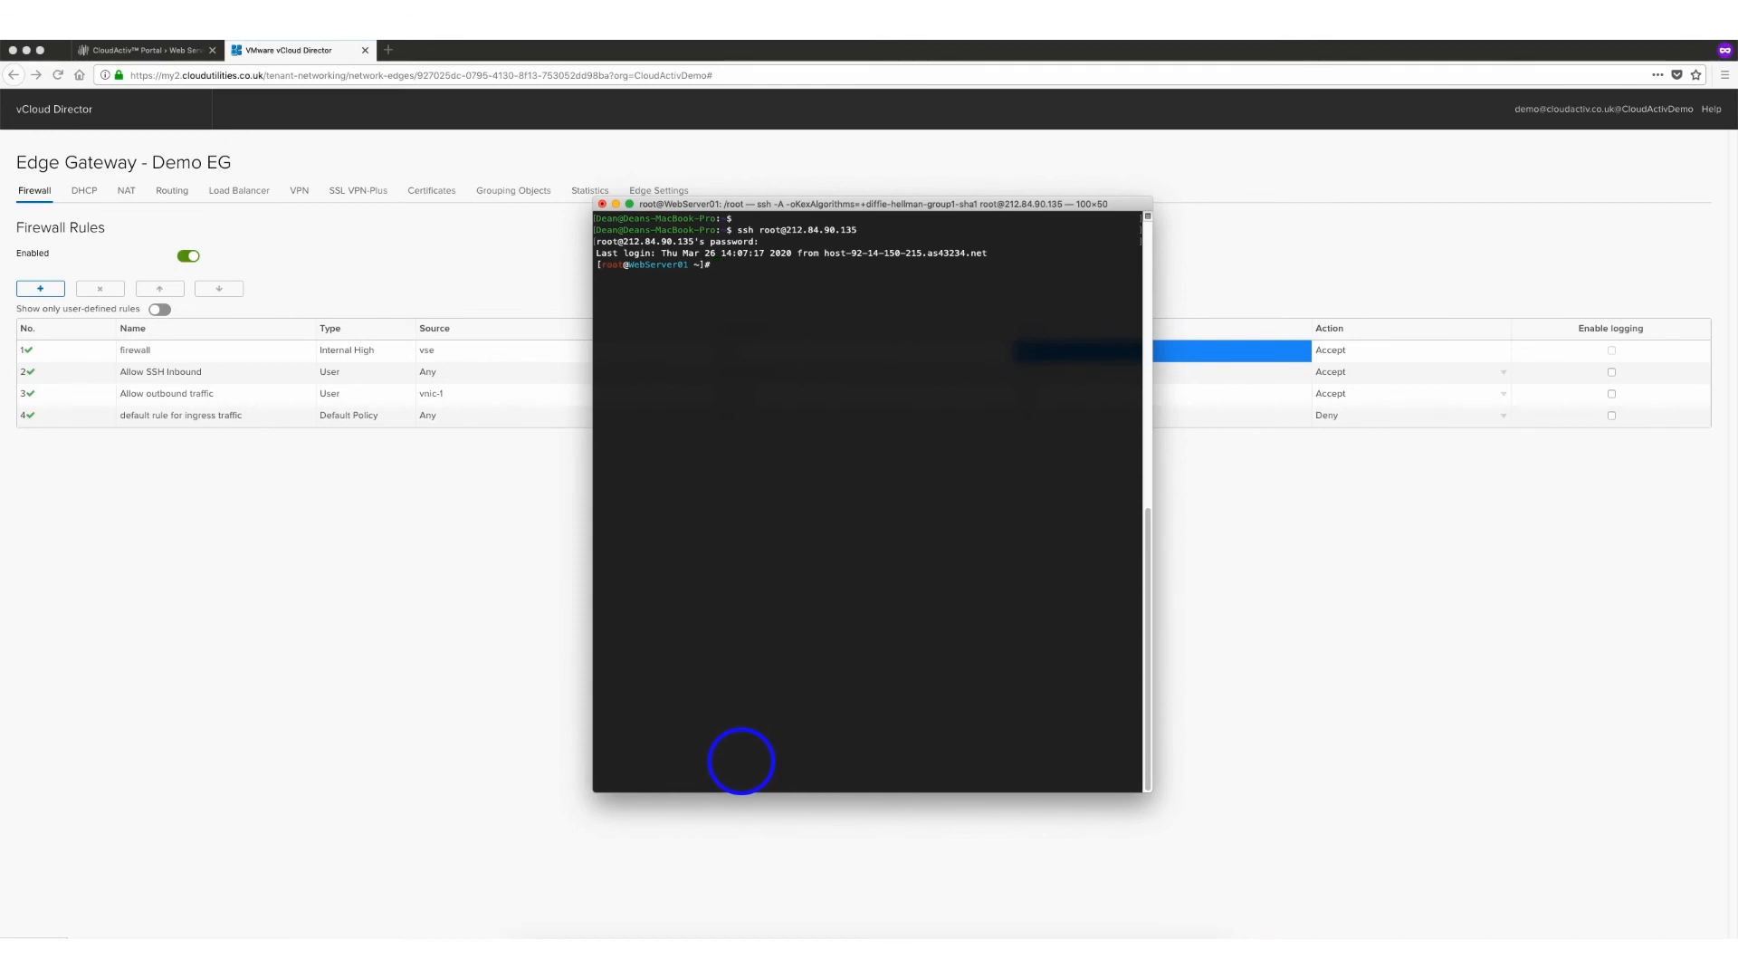
Return to the Demo EG edge gateway in the browser and examine the DHCP pools section
{"action": "left_click", "coordinate": [295, 52]}
{"action": "left_click", "coordinate": [82, 192]}
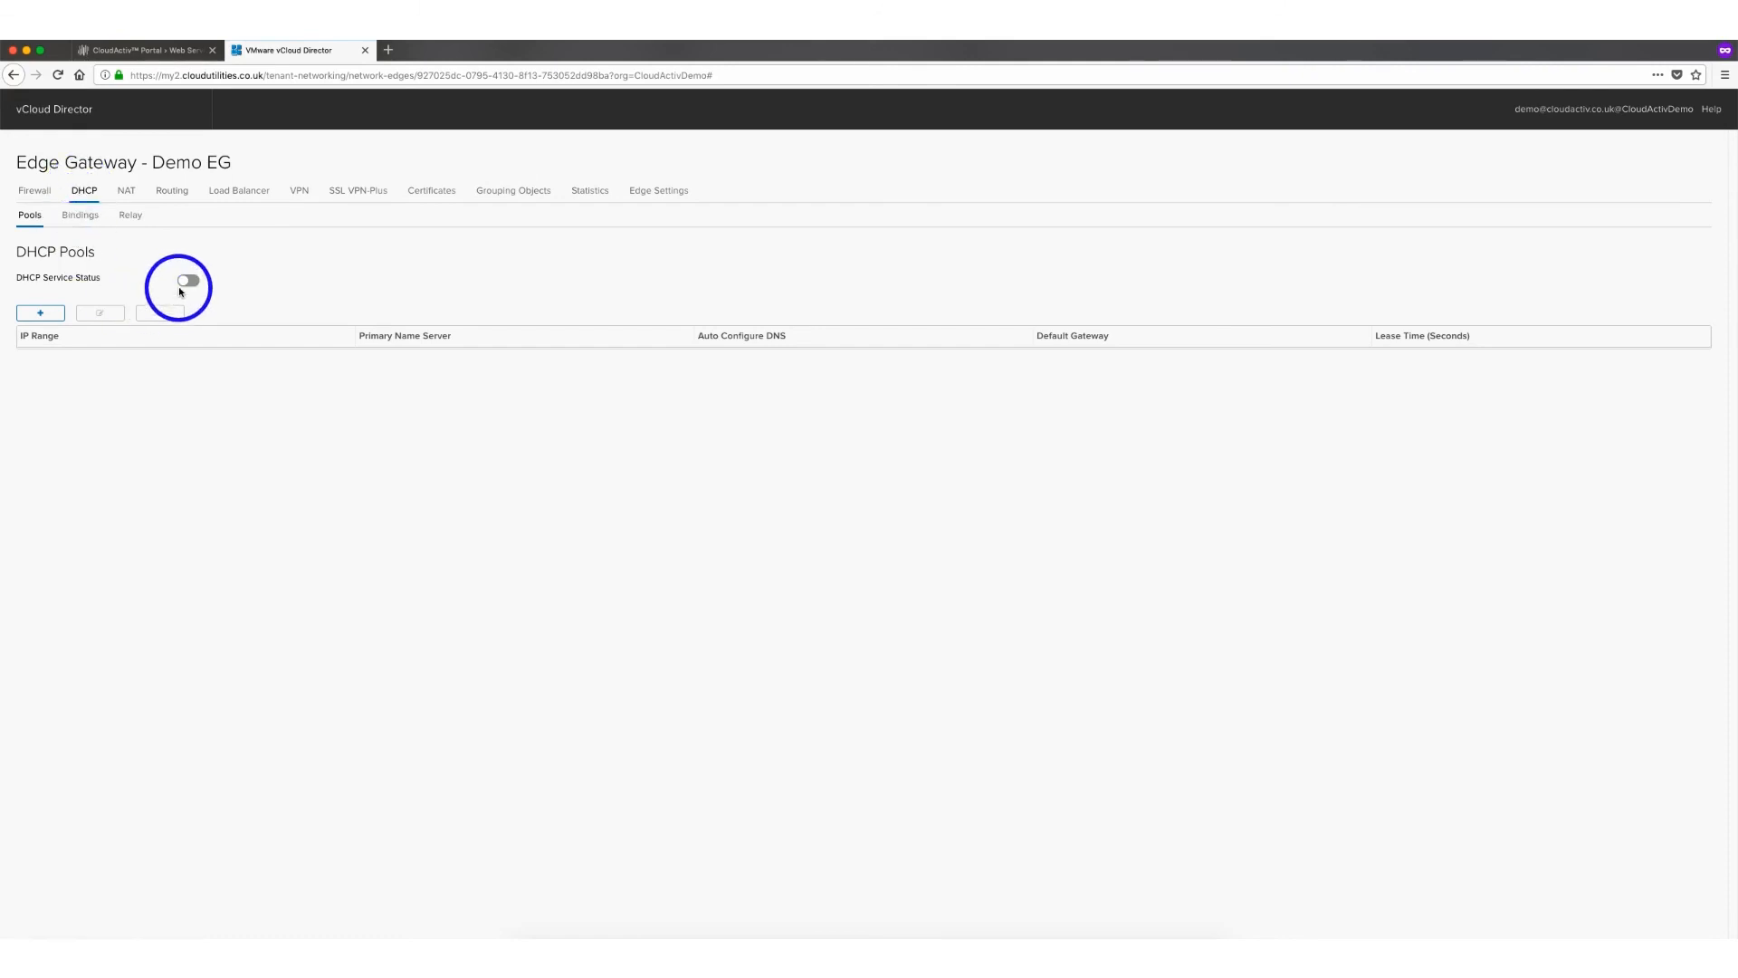
{"action": "left_click", "coordinate": [36, 316]}
{"action": "left_click", "coordinate": [1042, 378]}
Browse the edge gateway's Routing configuration, Static Routes, Load Balancer, VPN and SSL VPN-Plus settings
{"action": "left_click", "coordinate": [176, 195]}
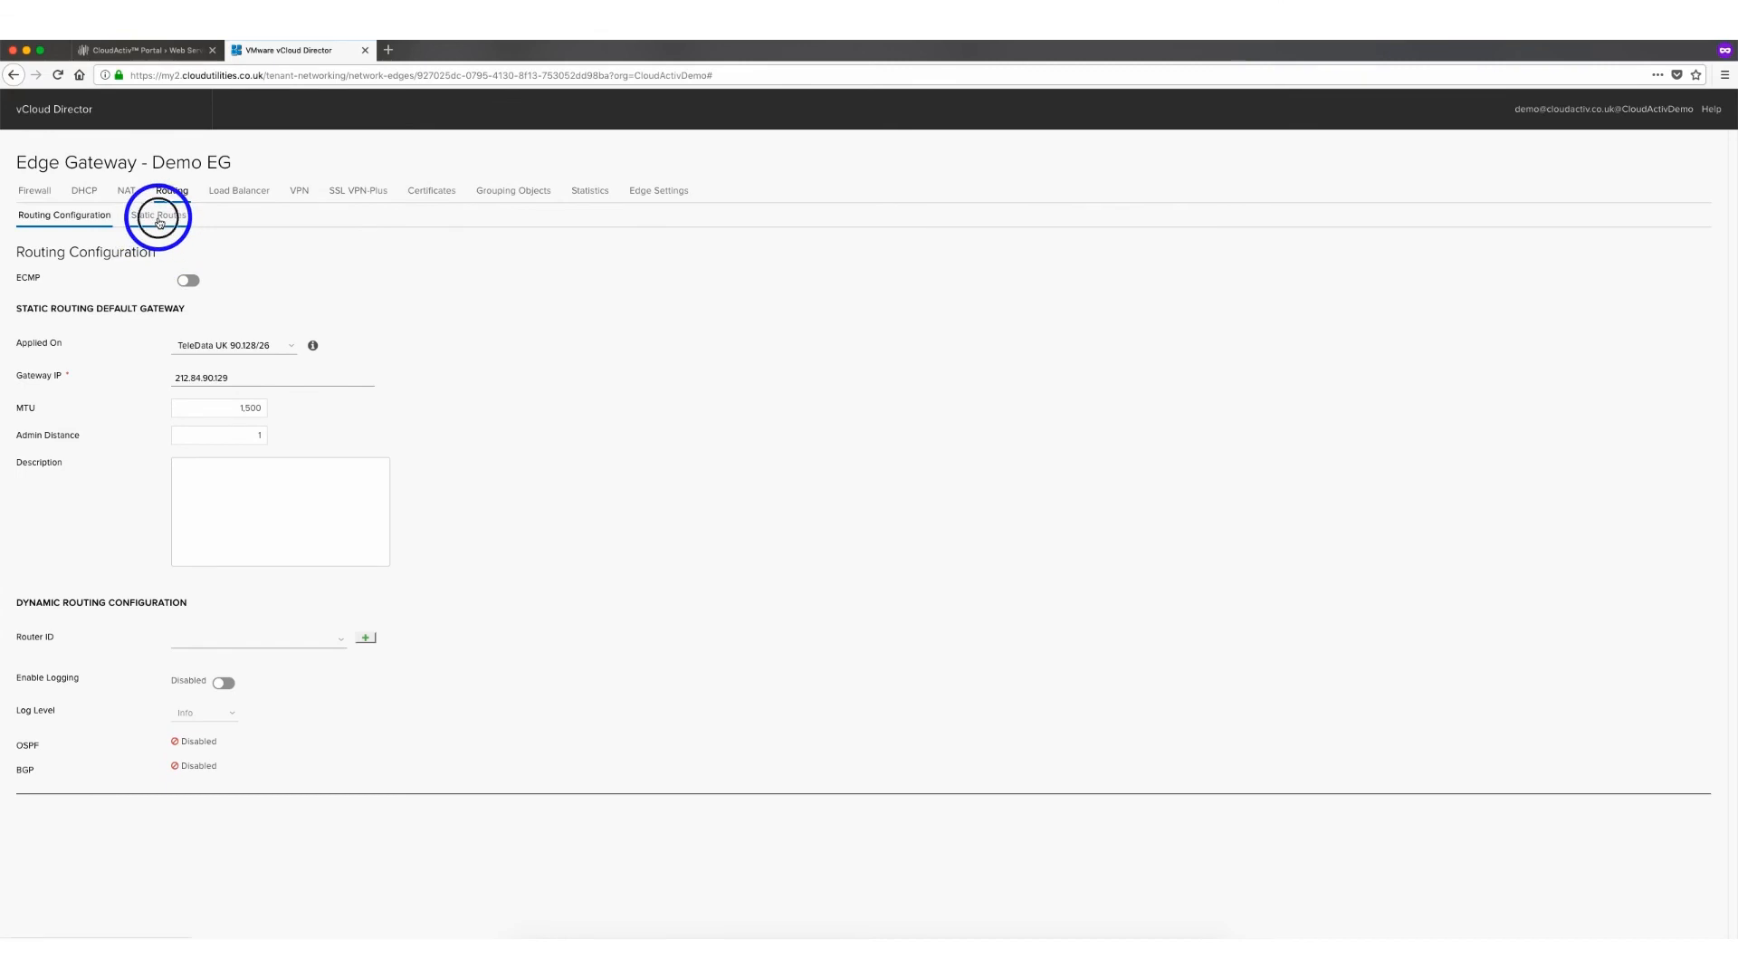
{"action": "left_click", "coordinate": [158, 217]}
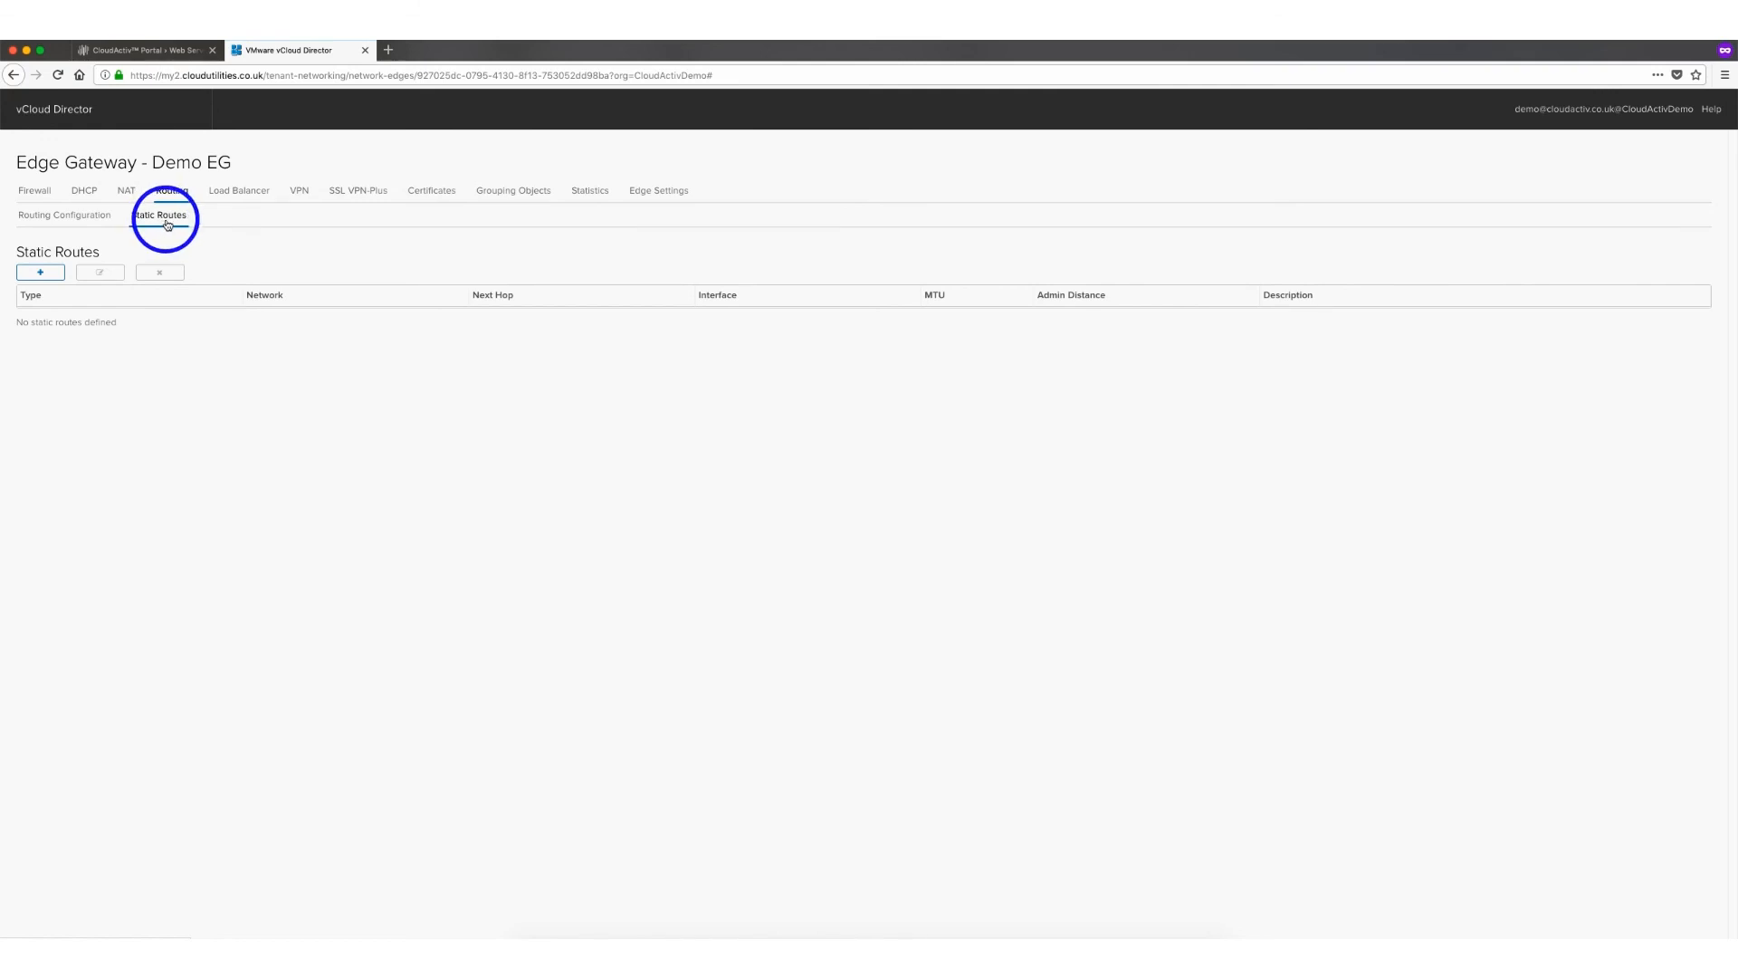
{"action": "left_click", "coordinate": [219, 198]}
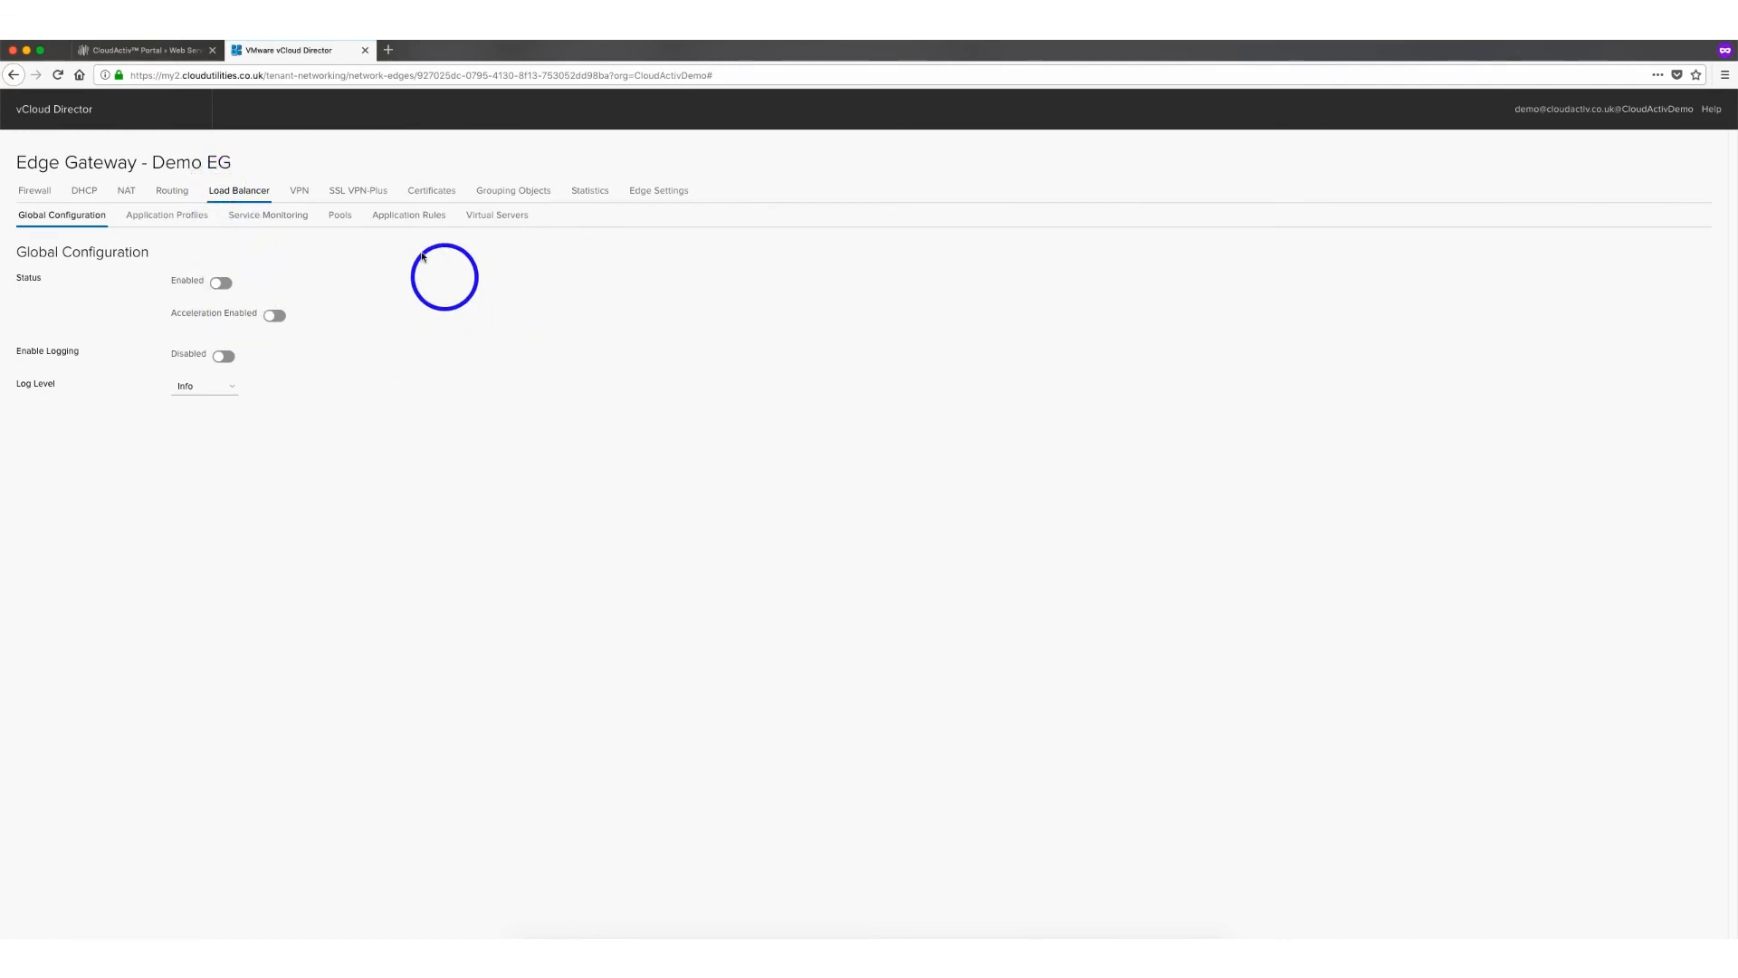
{"action": "left_click", "coordinate": [300, 192]}
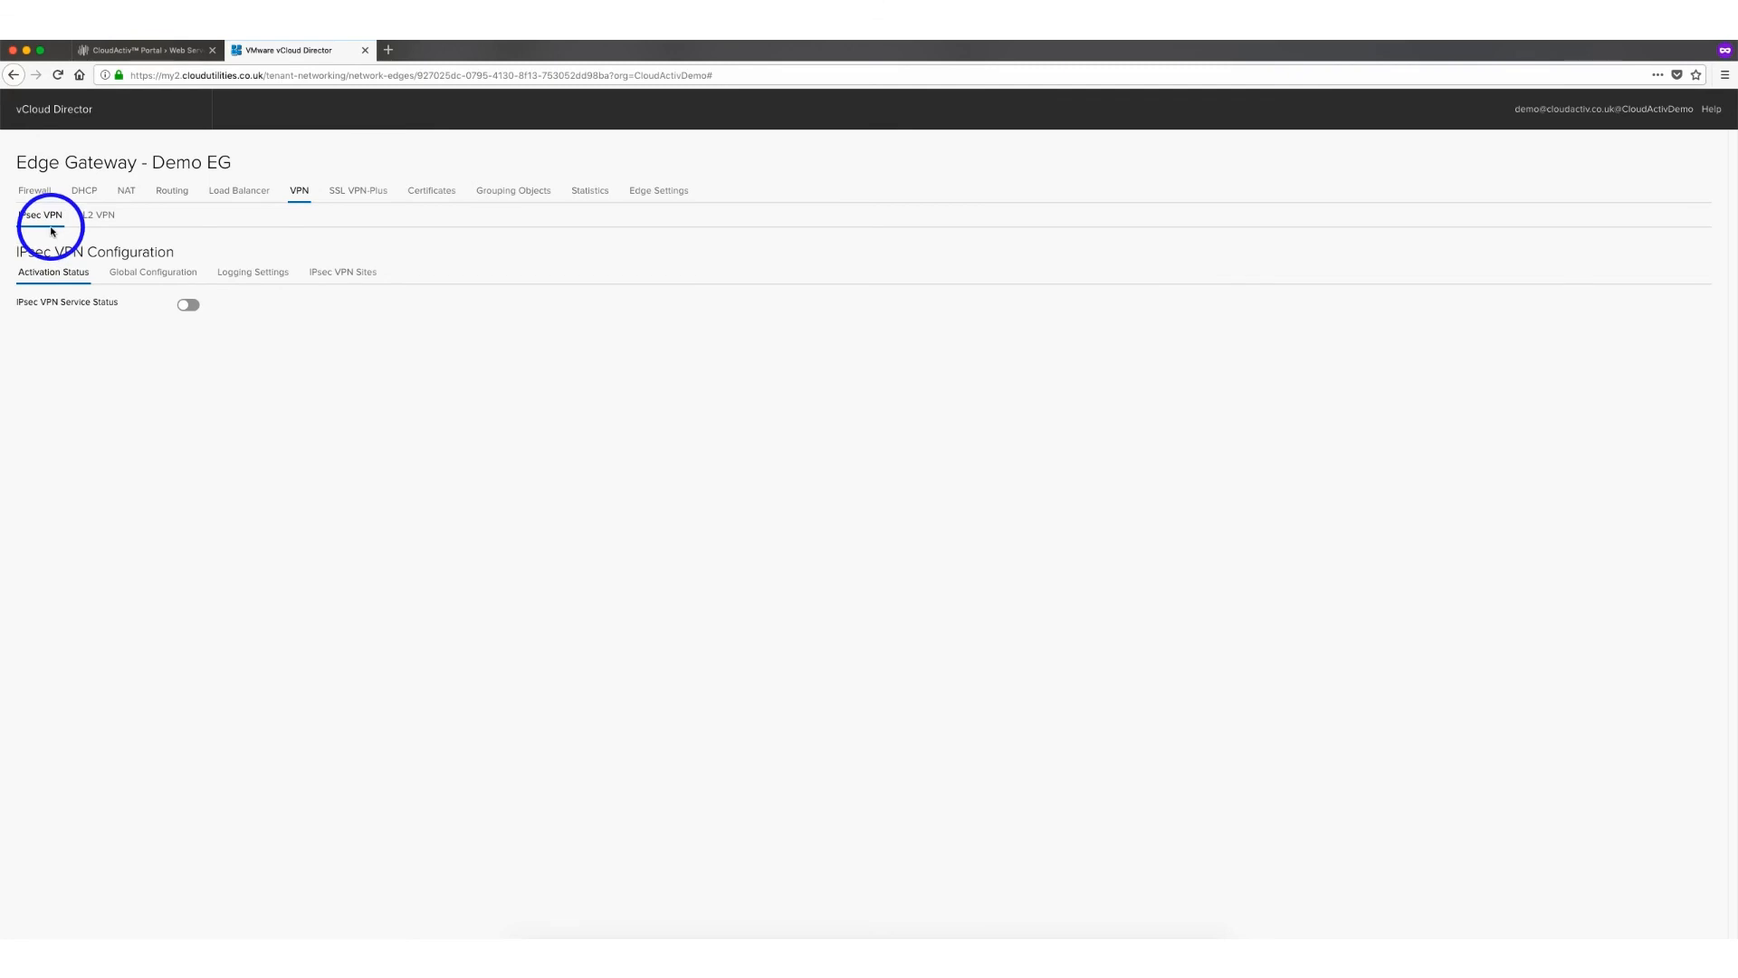
{"action": "left_click", "coordinate": [360, 201]}
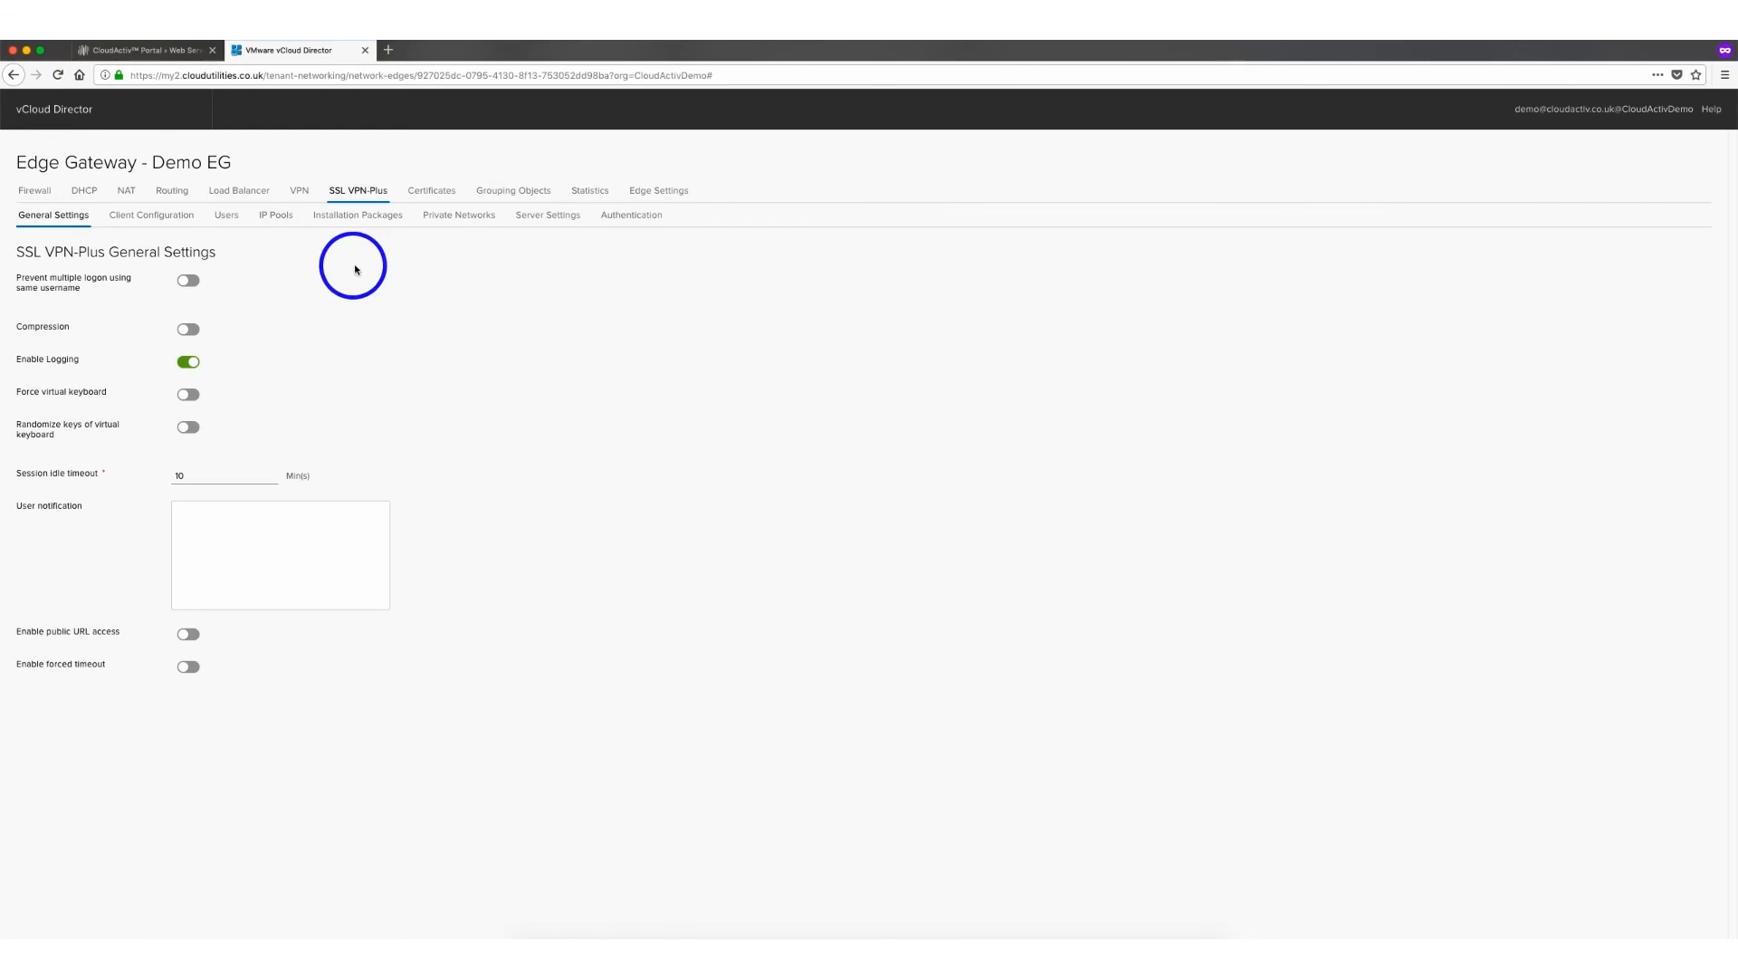
Browse the Certificates section and the Grouping Objects IP Sets, MAC Sets, Services and Service Groups
{"action": "left_click", "coordinate": [436, 194]}
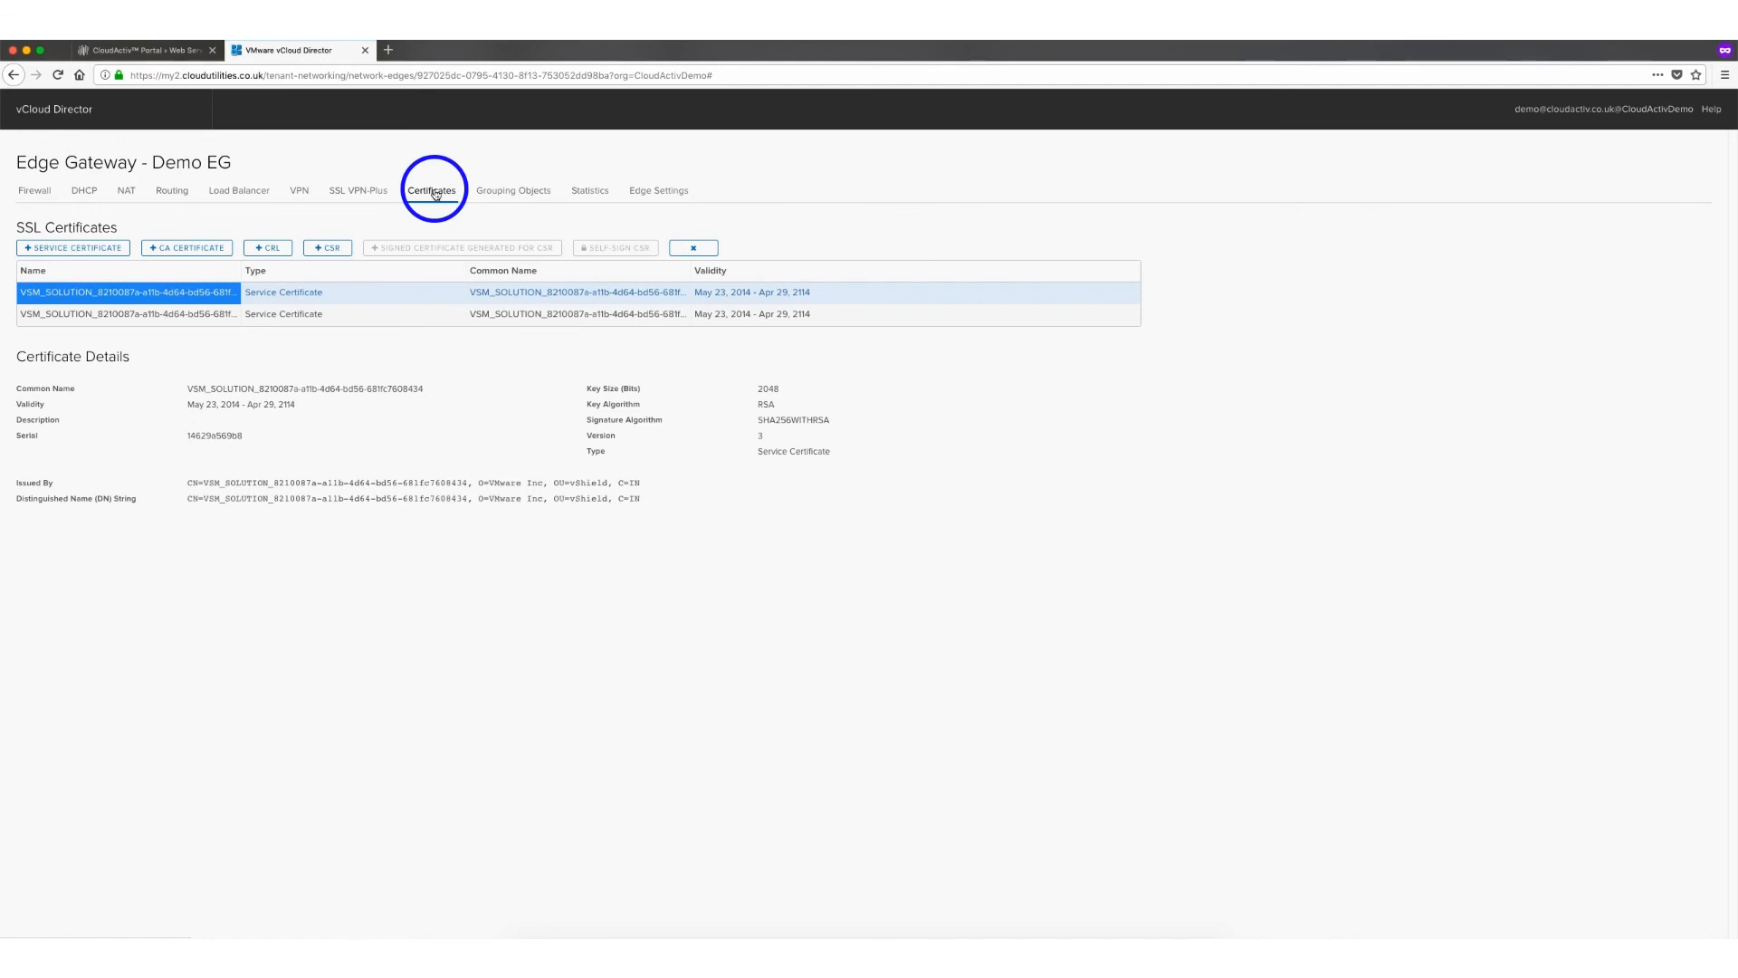
{"action": "left_click", "coordinate": [511, 190]}
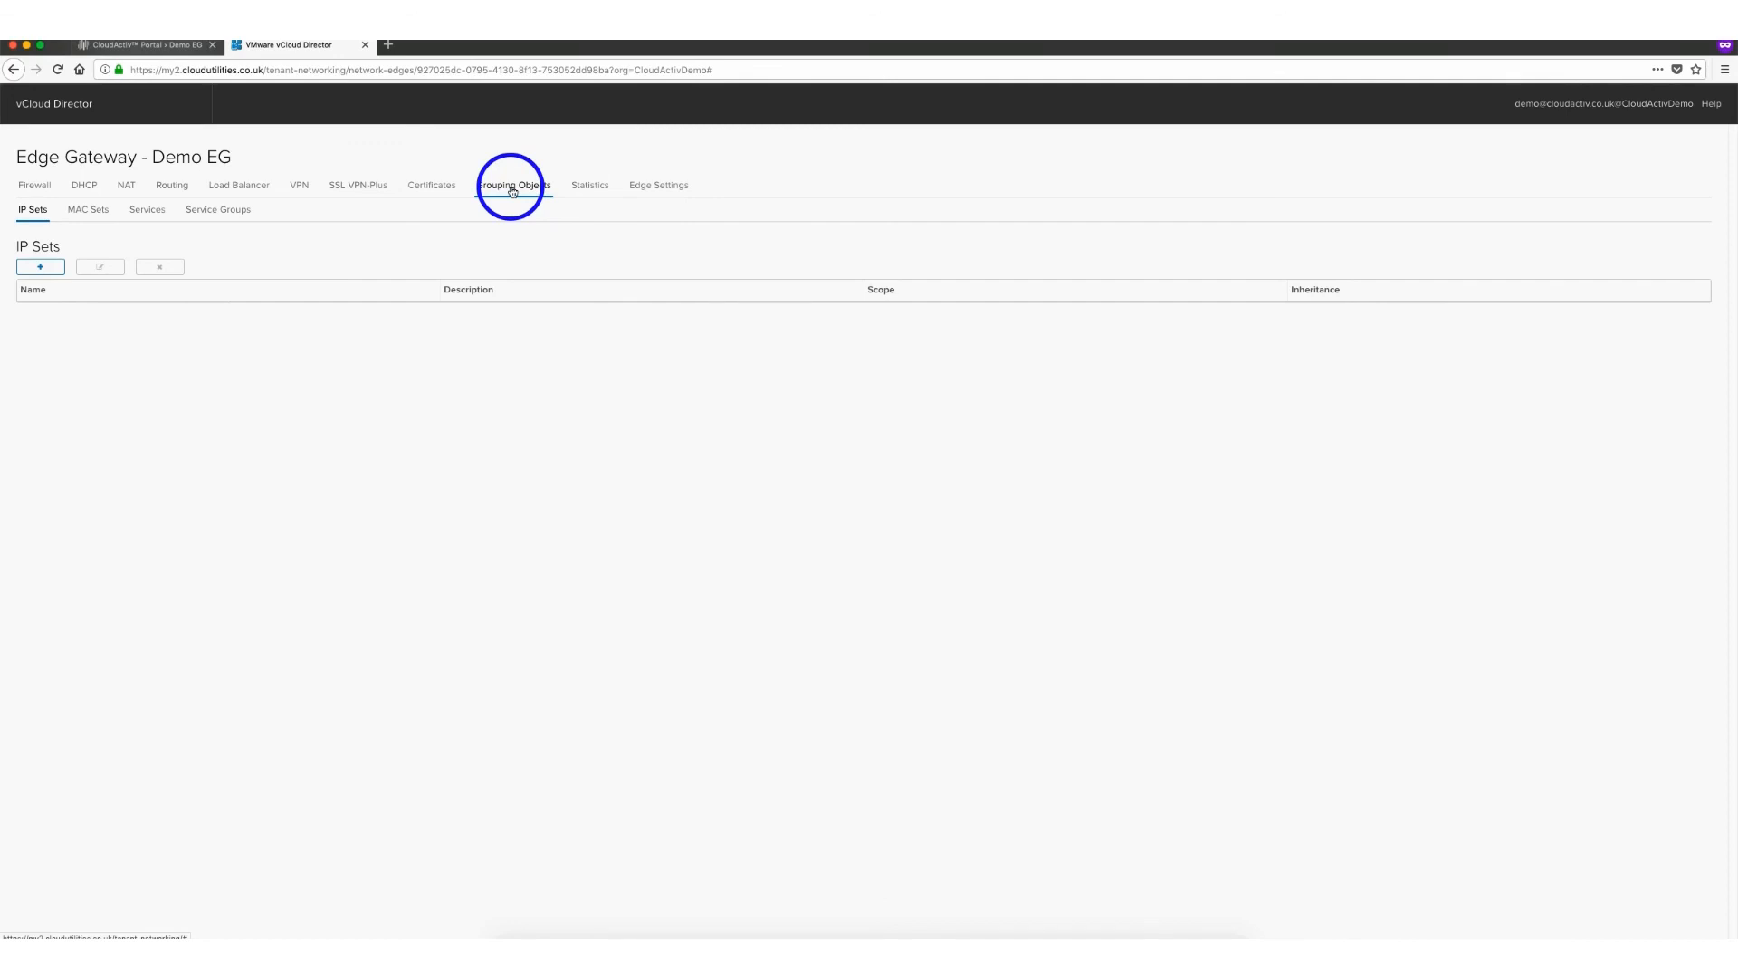
{"action": "left_click", "coordinate": [76, 217]}
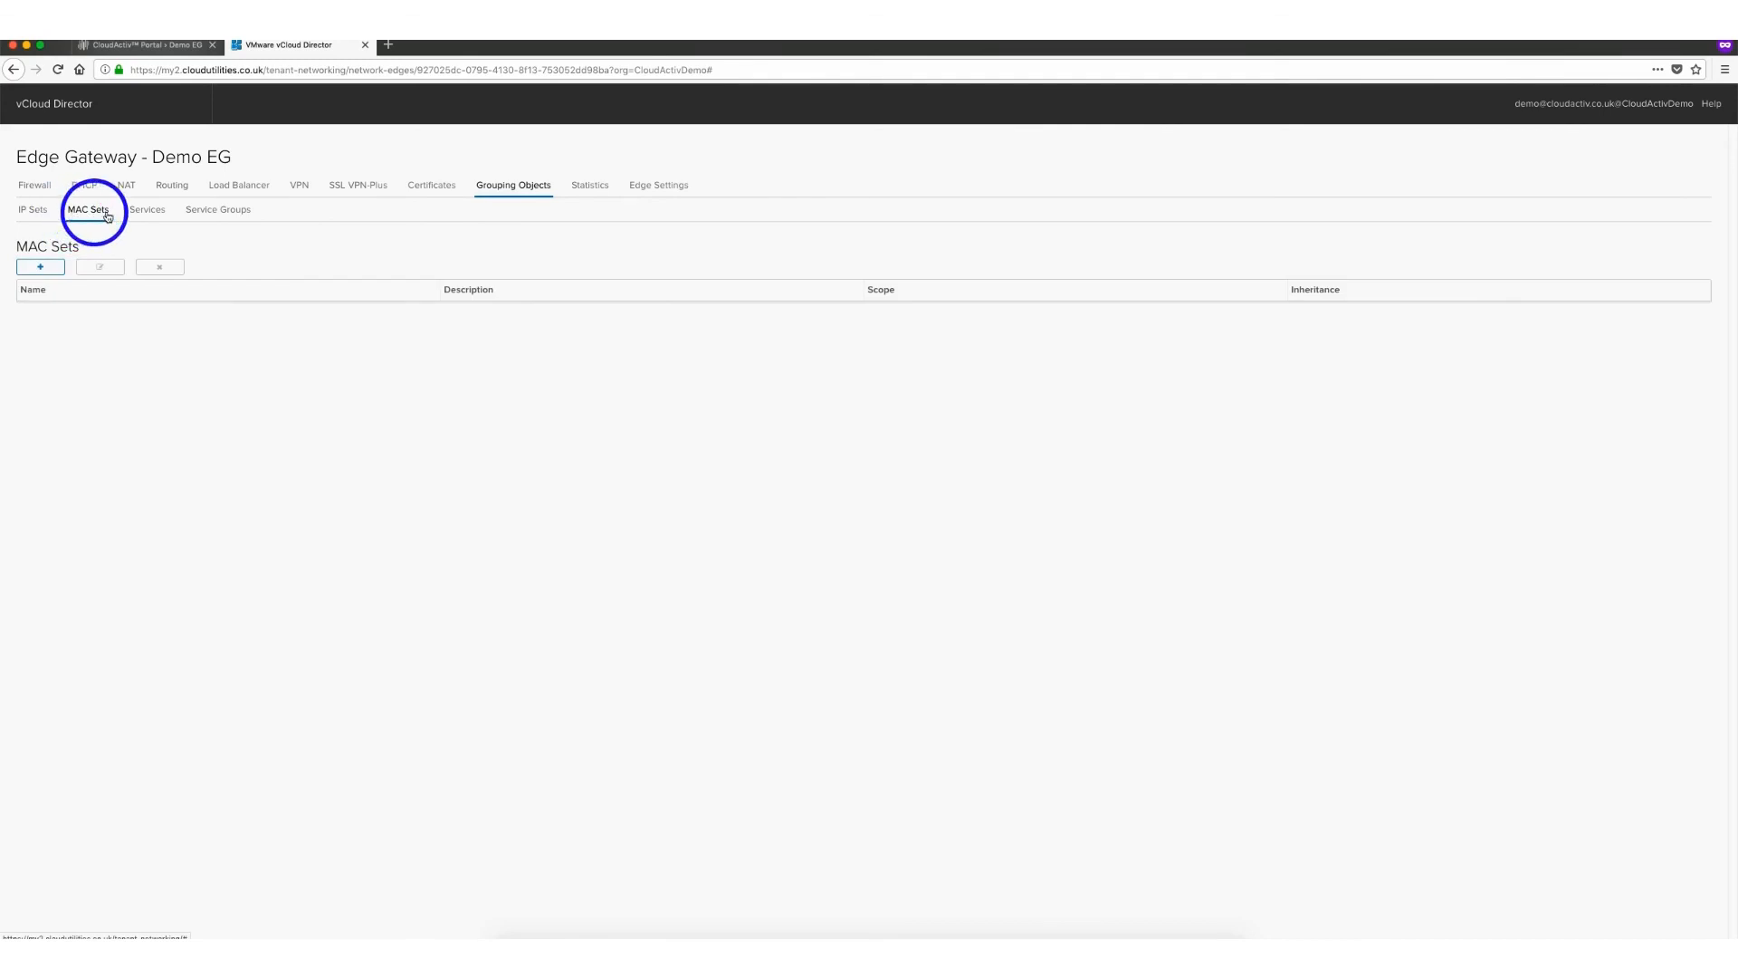
{"action": "left_click", "coordinate": [155, 215]}
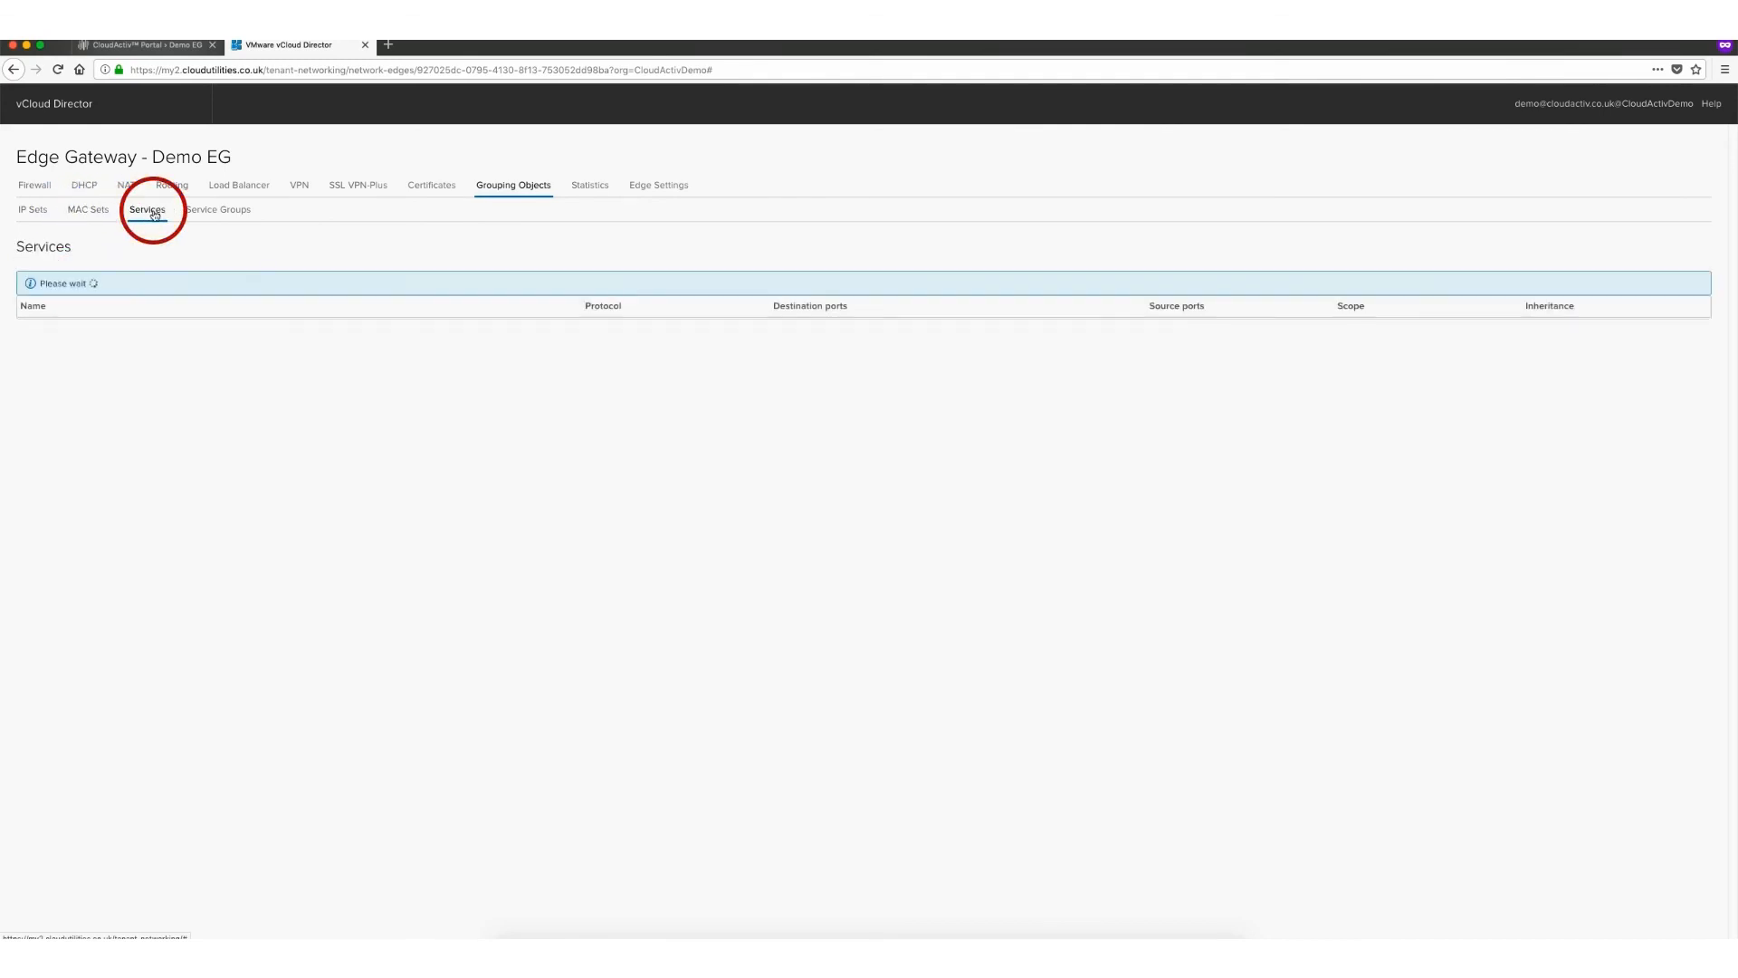
{"action": "left_click", "coordinate": [224, 216]}
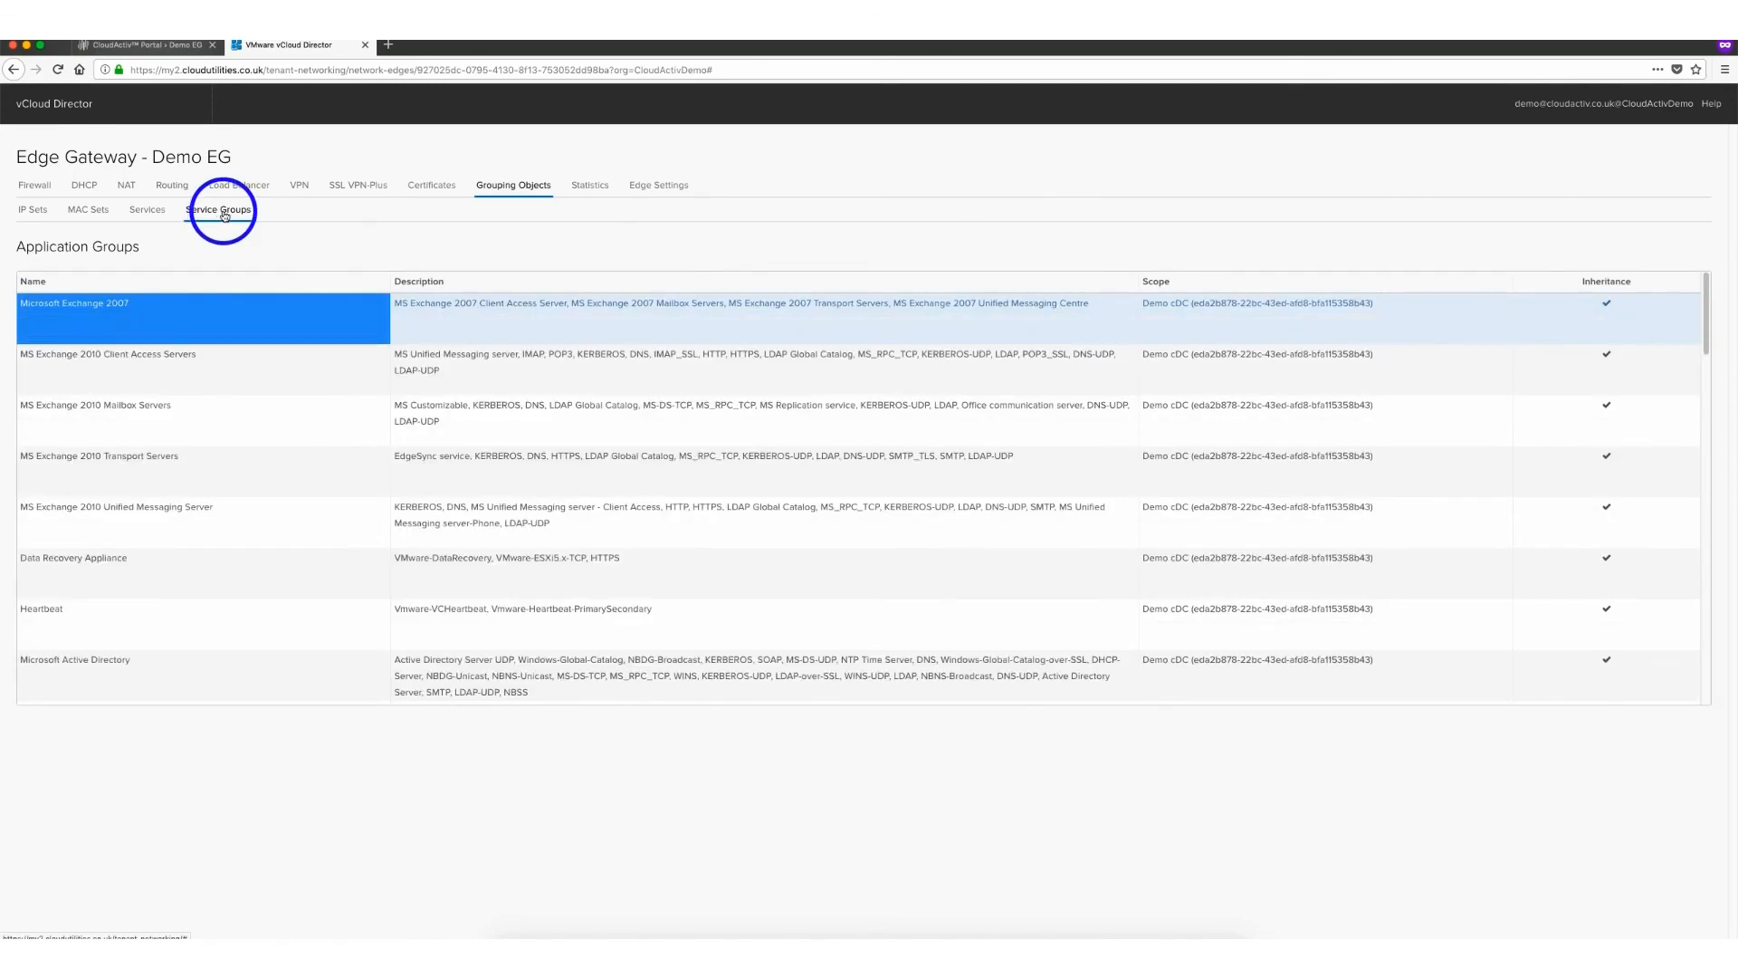
Review the Statistics connections and IPsec VPN pages, and open the Edge Settings section
{"action": "left_click", "coordinate": [594, 191]}
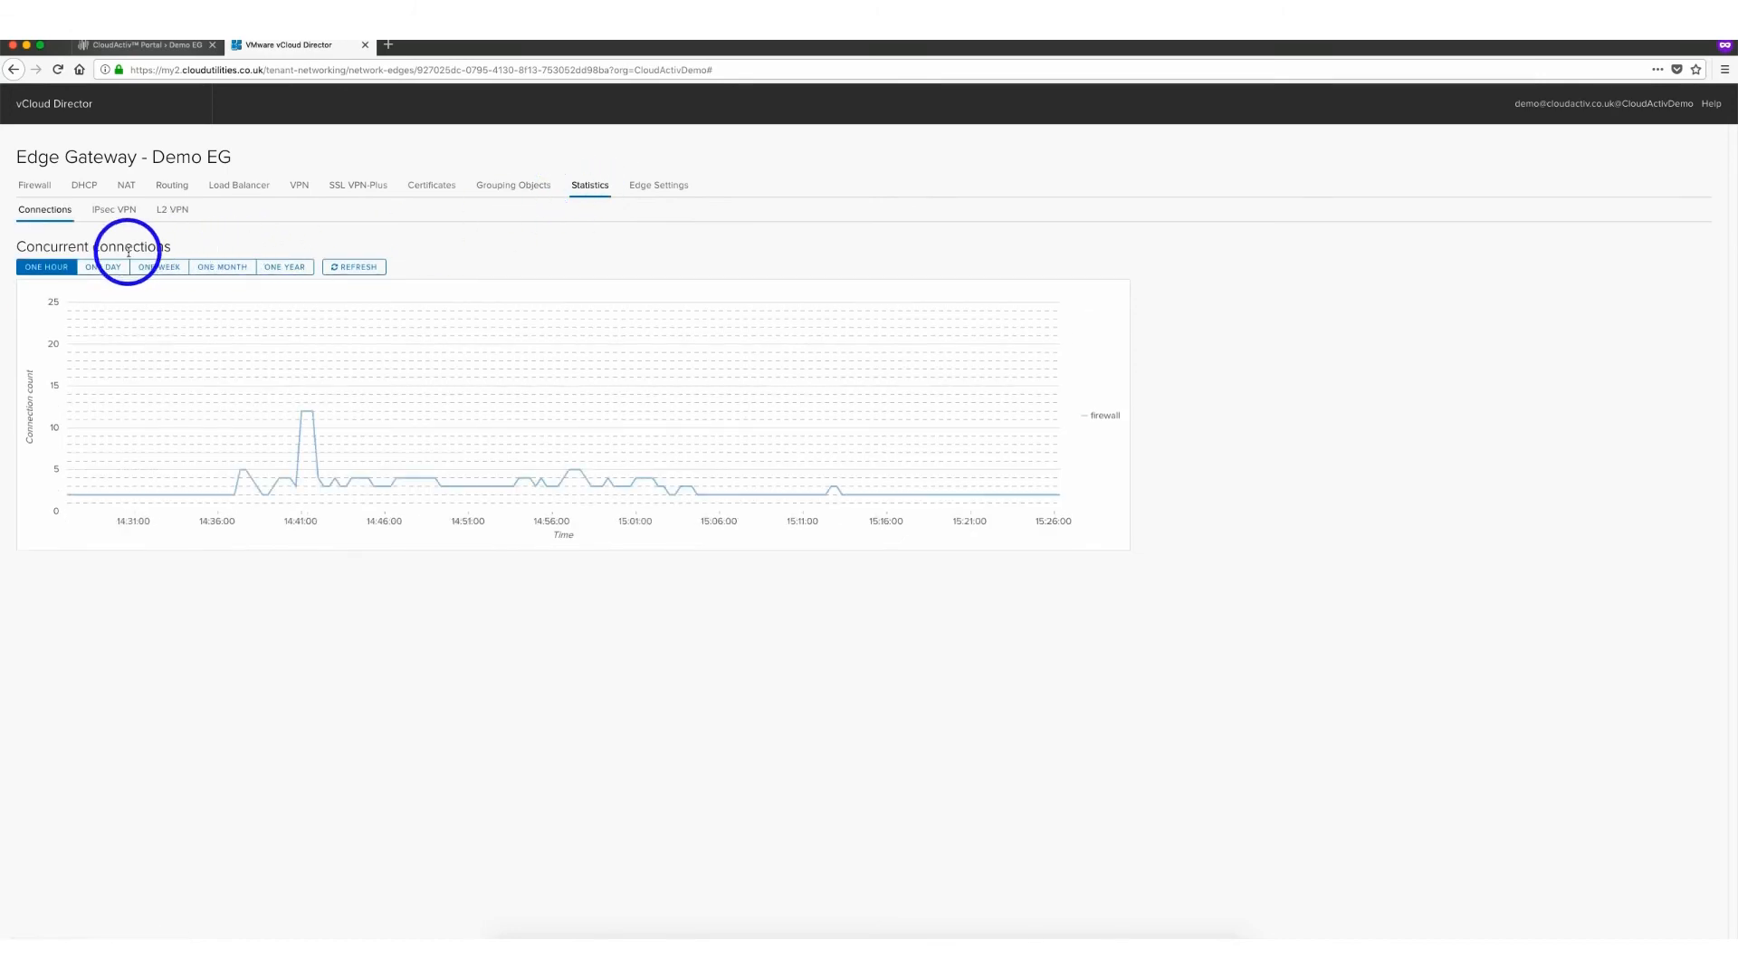
{"action": "left_click", "coordinate": [111, 211]}
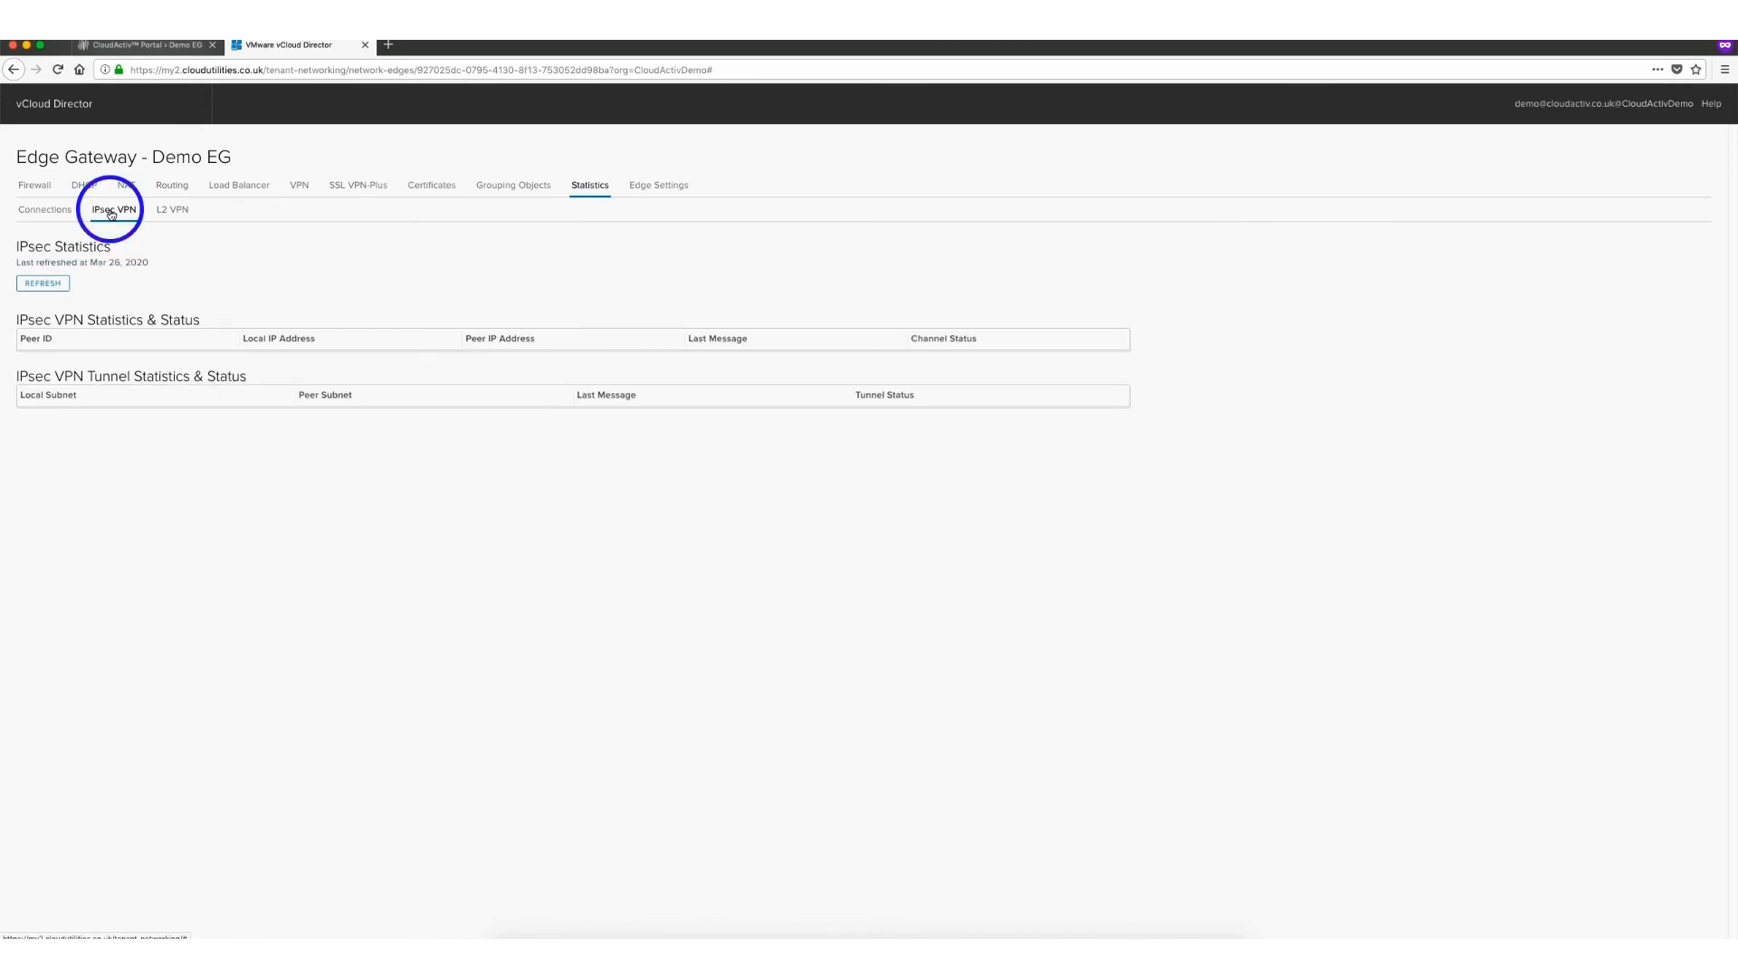
{"action": "left_click", "coordinate": [667, 192]}
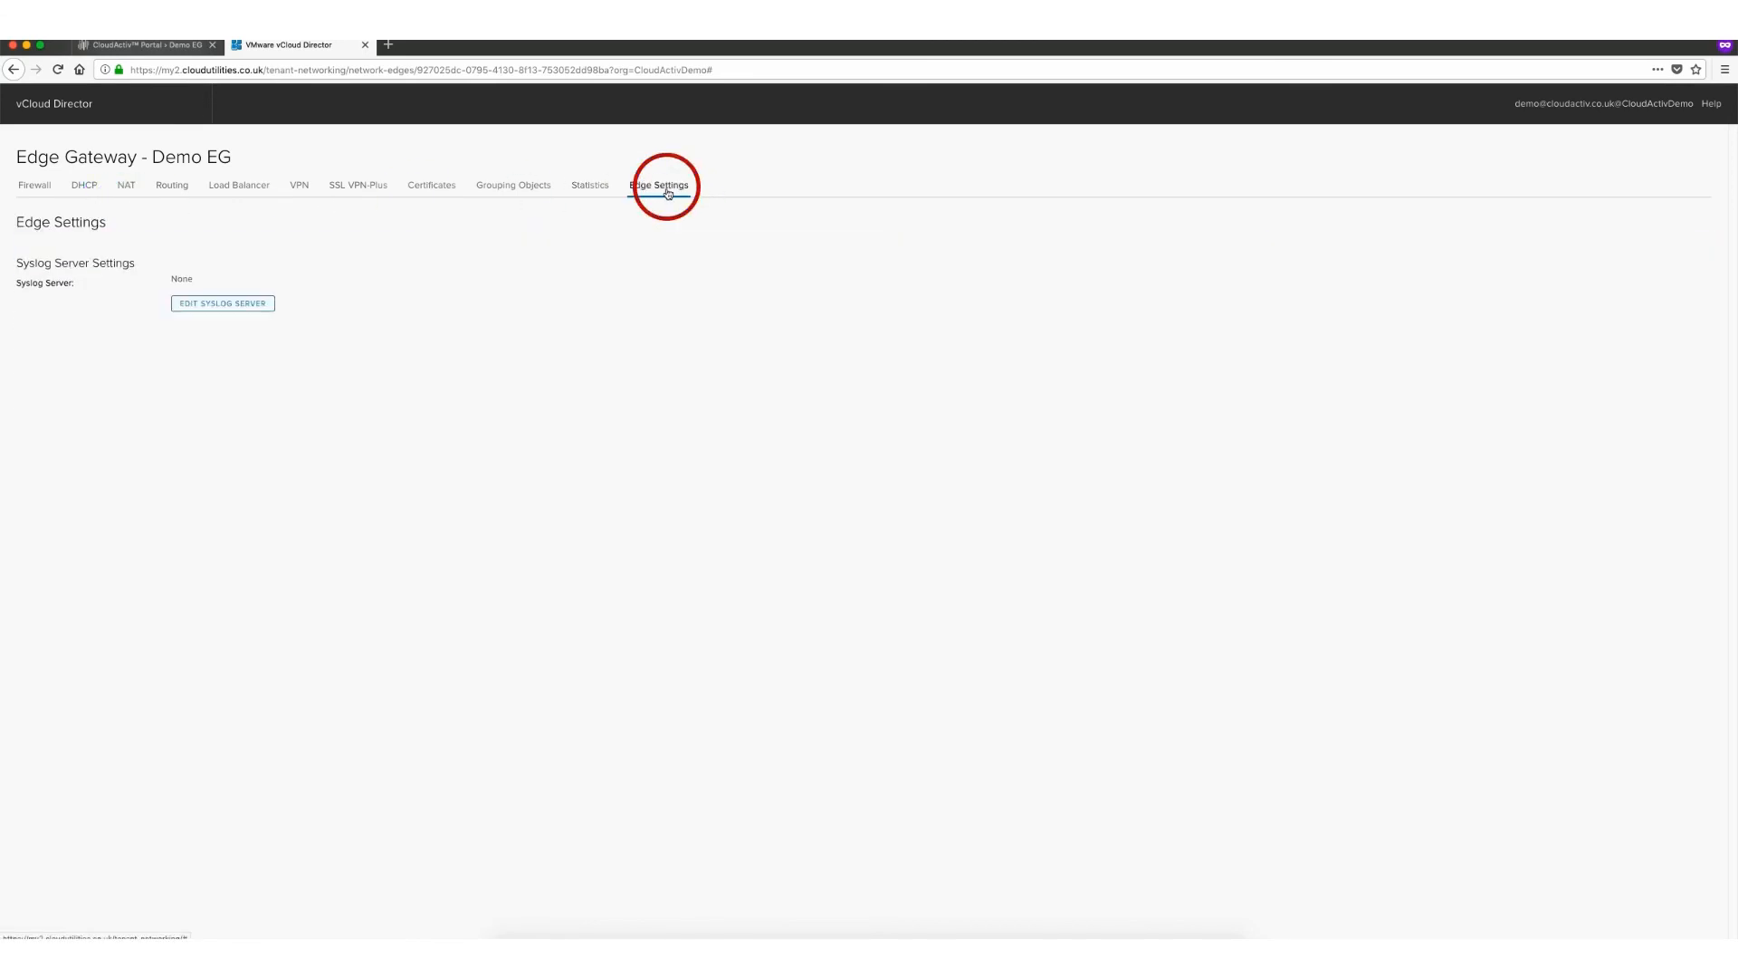